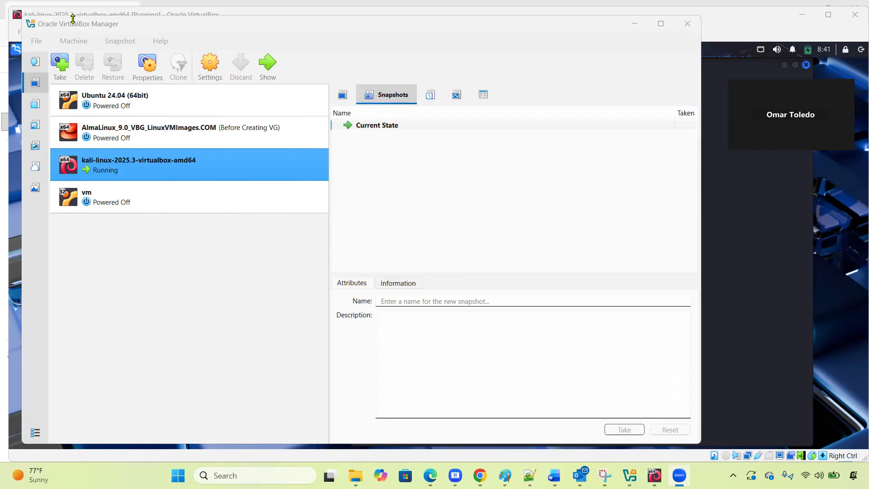
Power off the running kali-linux-2025.3-virtualbox-amd64 virtual machine from VirtualBox Manager
{"action": "left_click_drag", "start_coordinate": [111, 23], "coordinate": [120, 51]}
{"action": "left_click", "coordinate": [113, 17]}
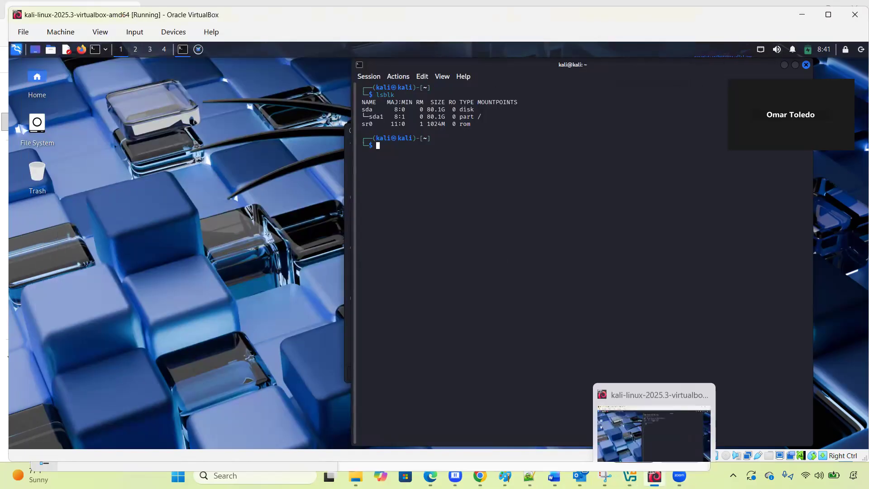
{"action": "left_click", "coordinate": [654, 476]}
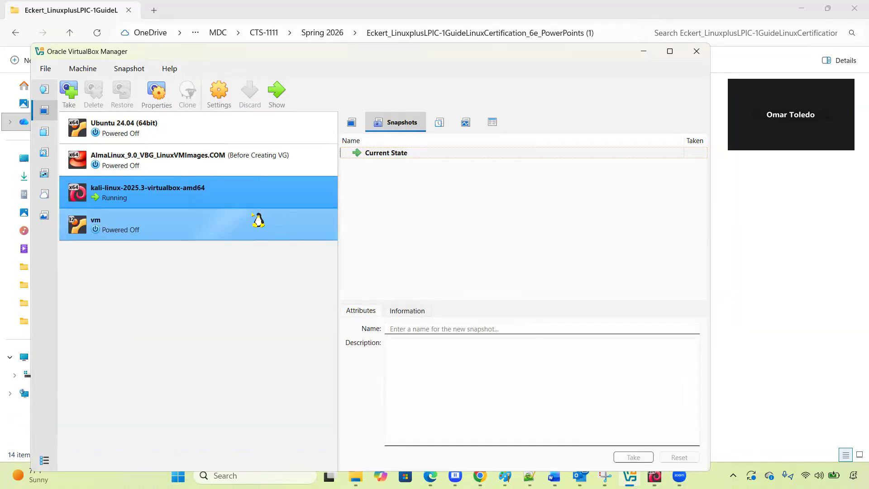
{"action": "right_click", "coordinate": [224, 200]}
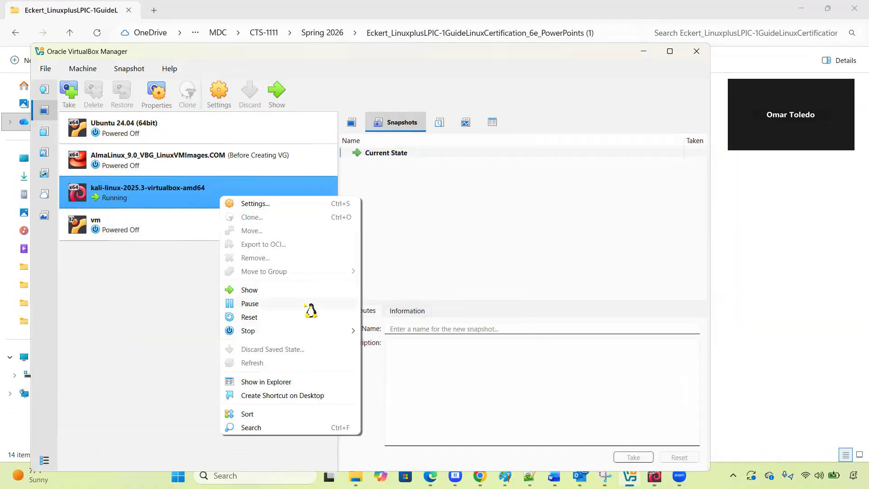
{"action": "mouse_move", "coordinate": [315, 336]}
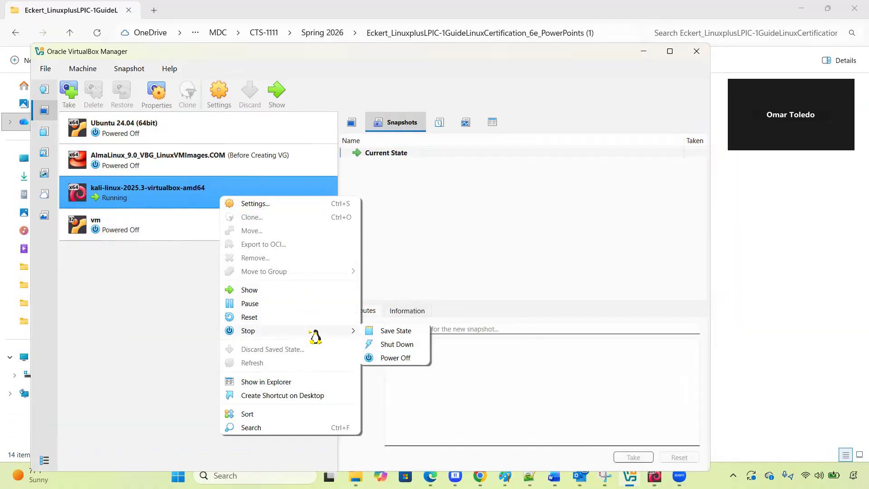
{"action": "left_click", "coordinate": [405, 358]}
{"action": "left_click", "coordinate": [348, 306]}
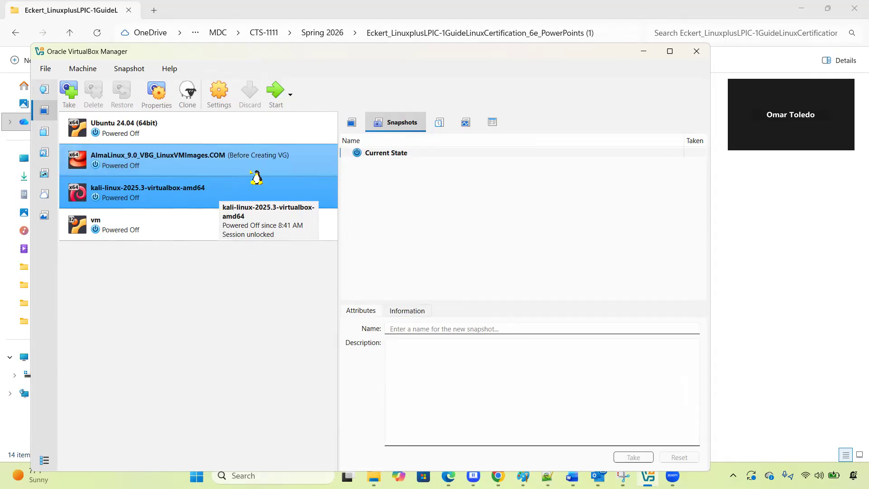
Examine the available actions, configuration details and snapshot list of the kali-linux-2025.3-virtualbox-amd64 machine
{"action": "right_click", "coordinate": [255, 176]}
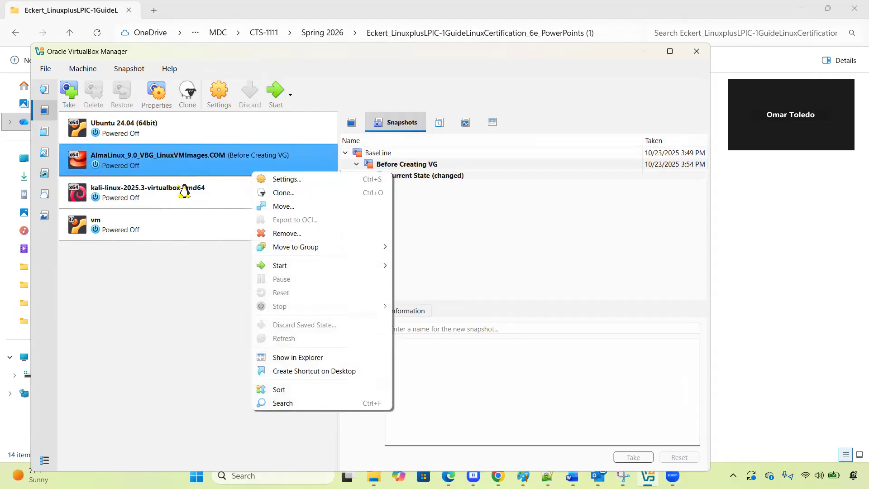
{"action": "key", "text": "Escape"}
{"action": "right_click", "coordinate": [170, 194]}
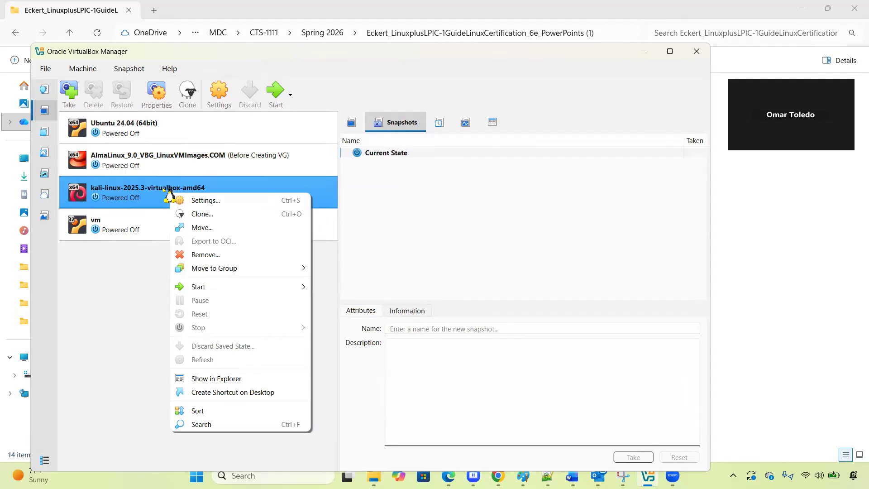
{"action": "left_click", "coordinate": [135, 197]}
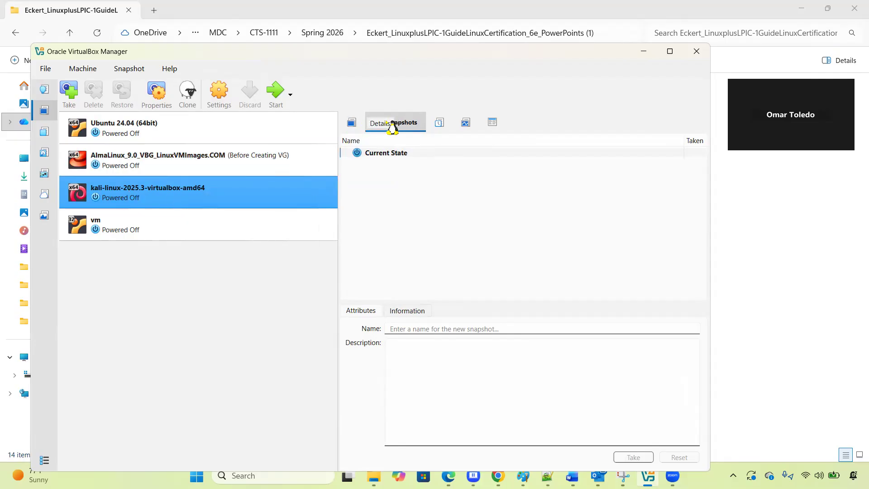
{"action": "left_click", "coordinate": [358, 127]}
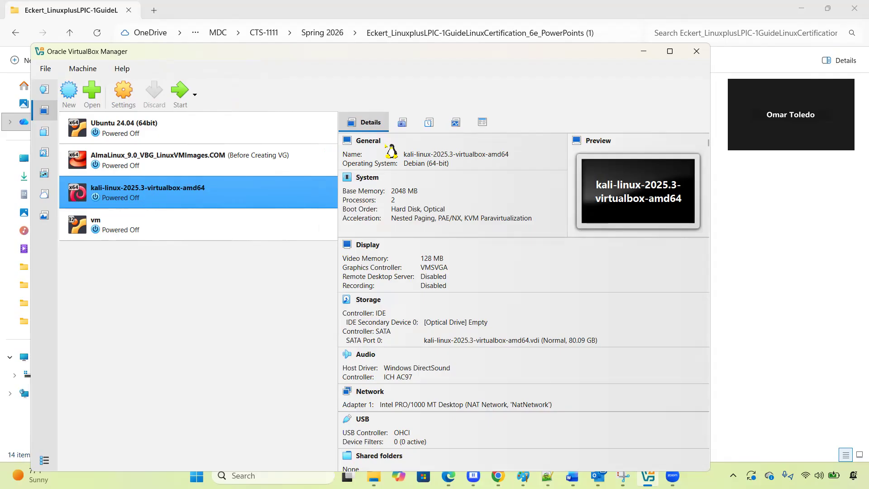
{"action": "left_click", "coordinate": [402, 123]}
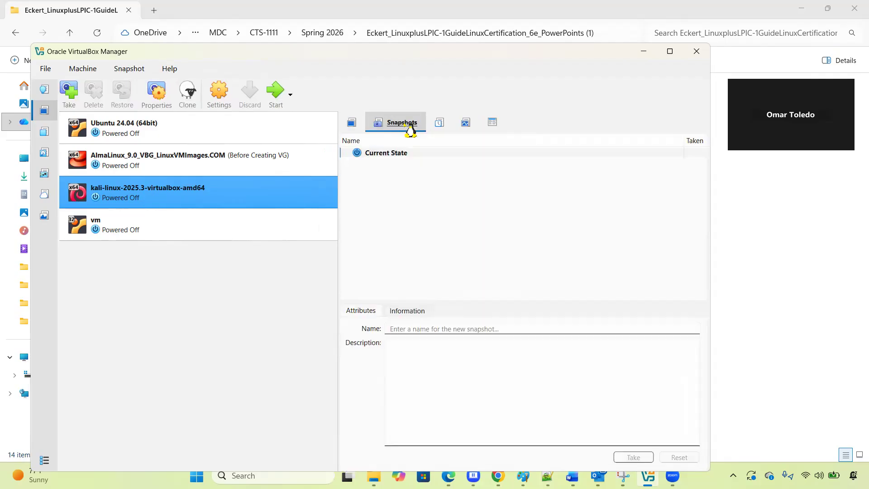
{"action": "left_click", "coordinate": [393, 156]}
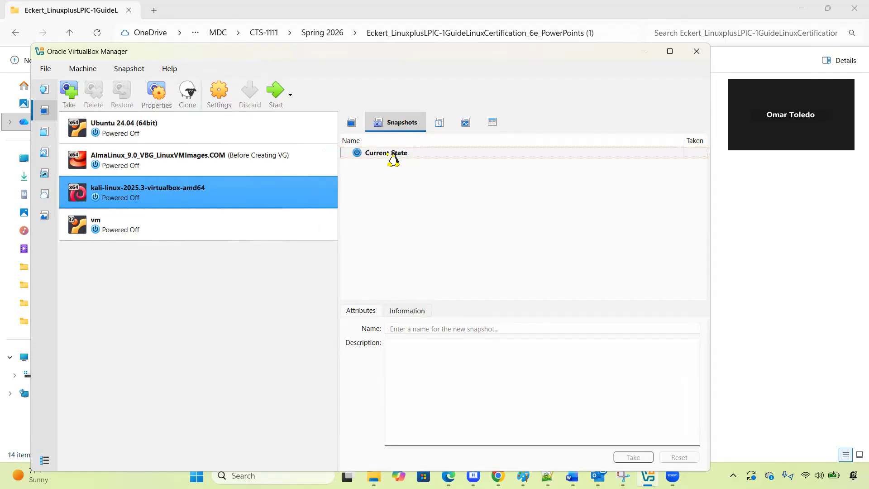
{"action": "left_click", "coordinate": [385, 123]}
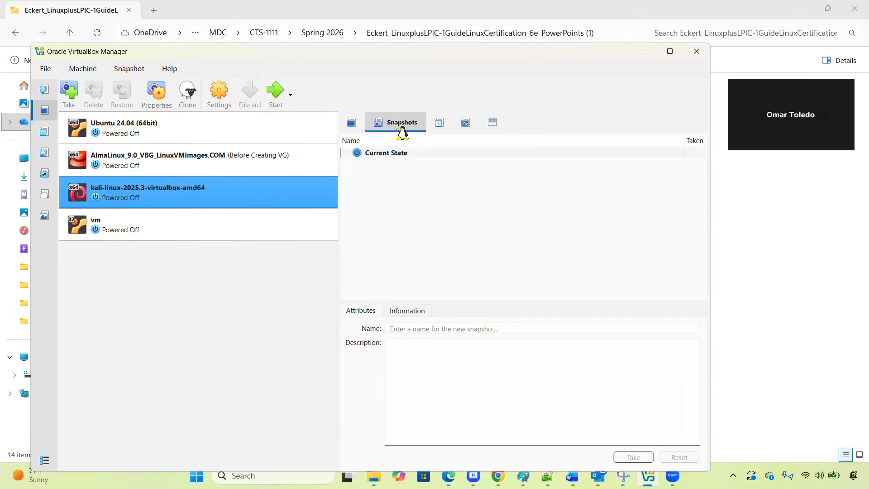
{"action": "left_click", "coordinate": [393, 157]}
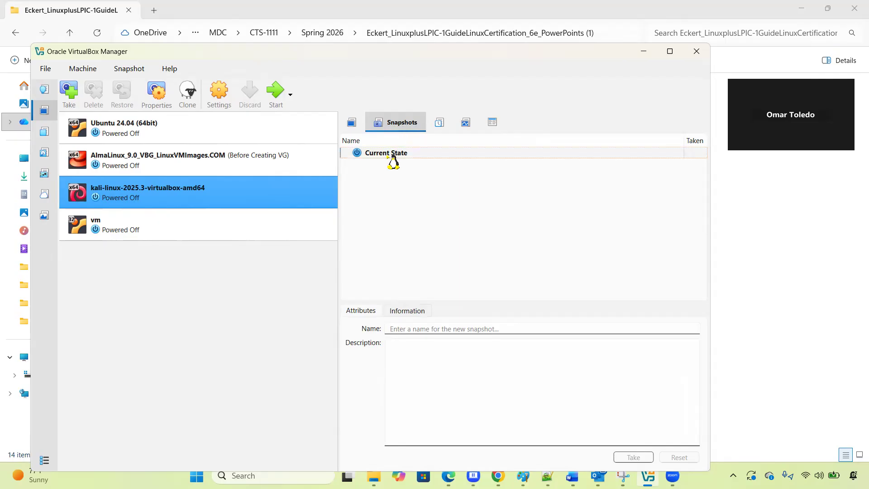
Start a new snapshot of the Kali machine's current state and name it Base-Clean-Before-Disk
{"action": "right_click", "coordinate": [392, 156]}
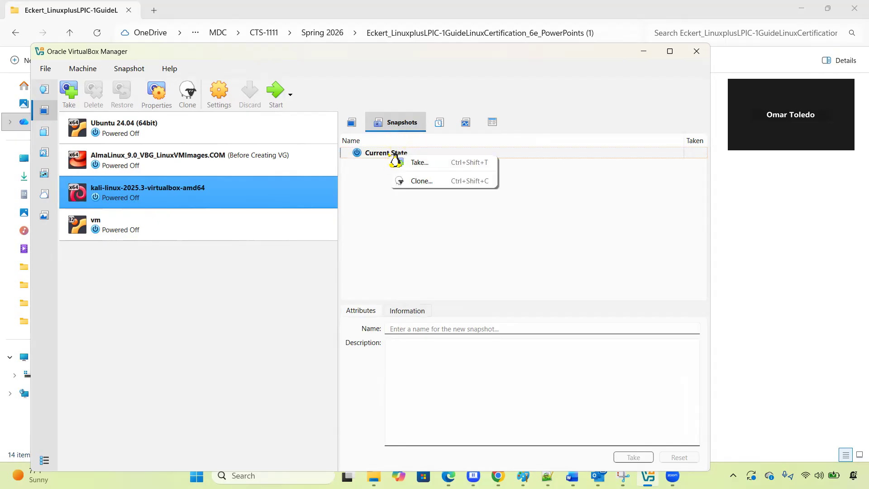
{"action": "left_click", "coordinate": [414, 162]}
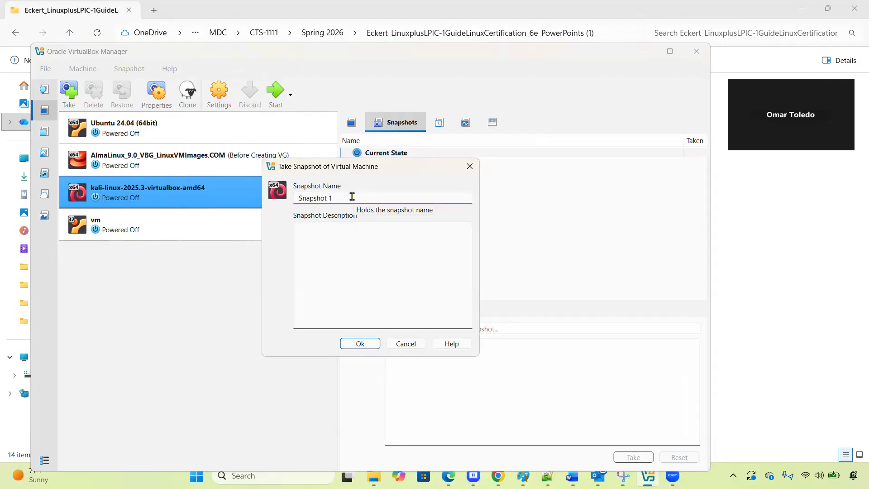
{"action": "key", "text": "BackSpace"}
{"action": "key", "text": "BackSpace"}
{"action": "key", "text": "BackSpace"}
{"action": "key", "text": "BackSpace"}
{"action": "key", "text": "BackSpace"}
{"action": "key", "text": "BackSpace"}
{"action": "key", "text": "BackSpace"}
{"action": "key", "text": "BackSpace"}
{"action": "key", "text": "BackSpace"}
{"action": "key", "text": "BackSpace"}
{"action": "type", "text": "C"}
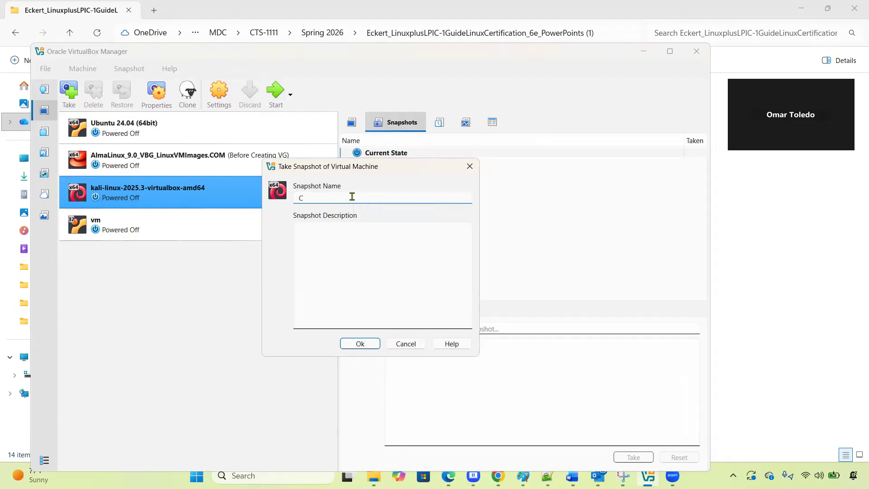
{"action": "key", "text": "BackSpace"}
{"action": "type", "text": "Before"}
{"action": "key", "text": "BackSpace"}
{"action": "key", "text": "BackSpace"}
{"action": "key", "text": "BackSpace"}
{"action": "key", "text": "BackSpace"}
{"action": "type", "text": "Clean"}
{"action": "key", "text": "BackSpace"}
{"action": "key", "text": "BackSpace"}
{"action": "key", "text": "BackSpace"}
{"action": "key", "text": "BackSpace"}
{"action": "key", "text": "BackSpace"}
{"action": "type", "text": "Base-Clean-Before-Disk"}
Set the description to "This snapshot take a pic of the current state of my VM before adding virtual disks." and create the snapshot
{"action": "left_click", "coordinate": [373, 244]}
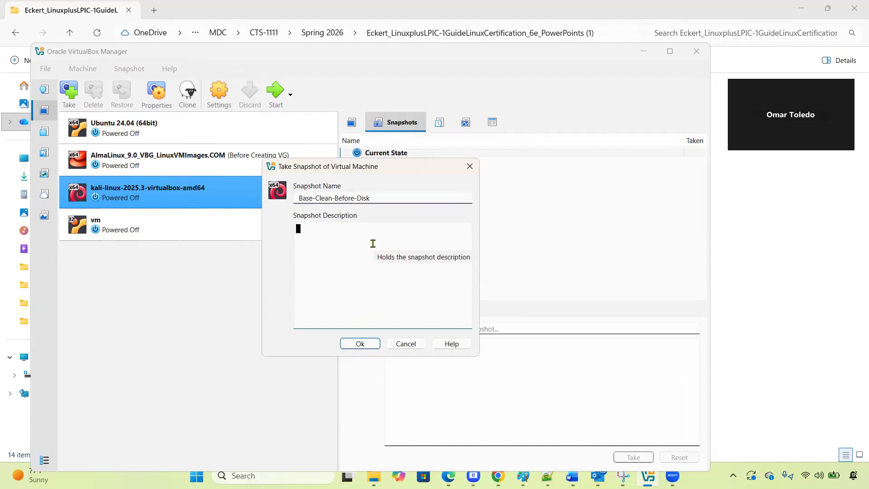
{"action": "type", "text": "This snapshot take "}
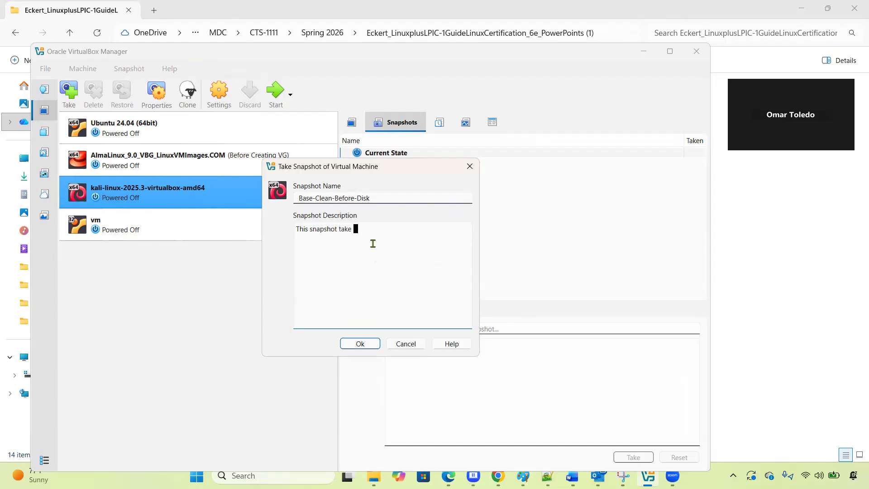
{"action": "type", "text": "a pic p"}
{"action": "type", "text": "f tj"}
{"action": "key", "text": "BackSpace"}
{"action": "key", "text": "BackSpace"}
{"action": "key", "text": "BackSpace"}
{"action": "key", "text": "BackSpace"}
{"action": "key", "text": "BackSpace"}
{"action": "key", "text": "BackSpace"}
{"action": "type", "text": "of the current state of my"}
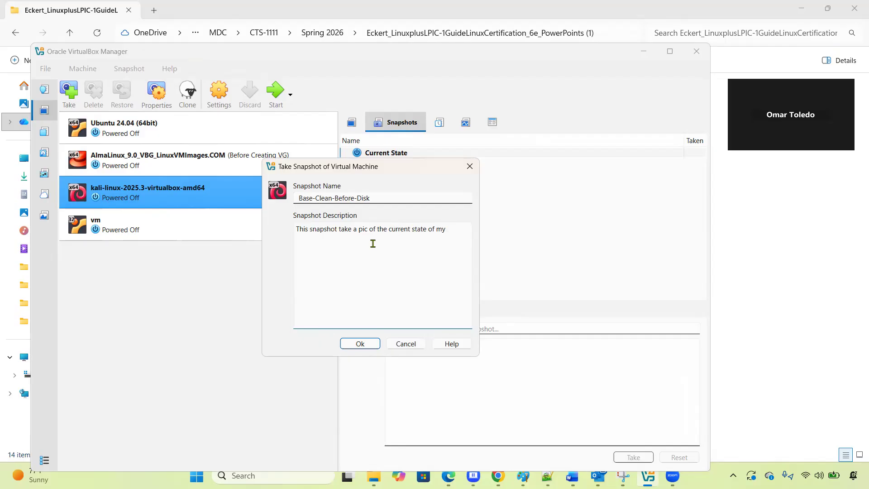
{"action": "type", "text": " VM defore added"}
{"action": "key", "text": "BackSpace"}
{"action": "key", "text": "BackSpace"}
{"action": "type", "text": "in"}
{"action": "type", "text": "g dis"}
{"action": "type", "text": "k"}
{"action": "type", "text": "v"}
{"action": "type", "text": "irtual"}
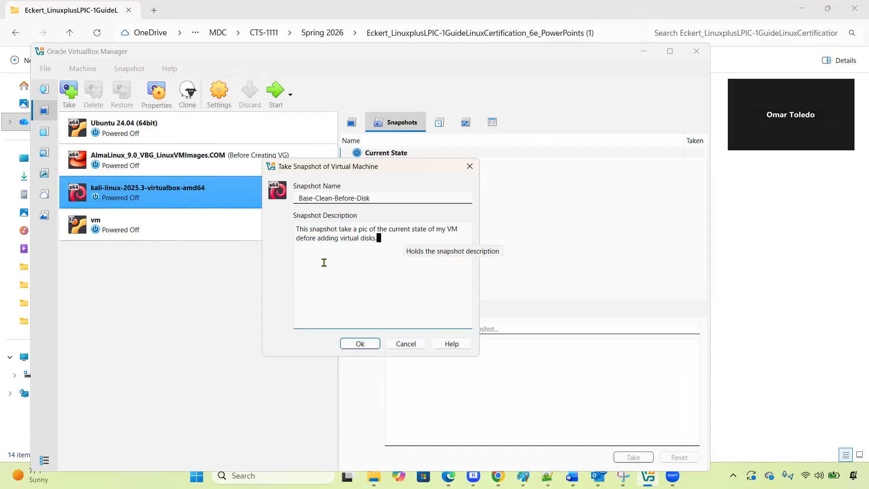
{"action": "key", "text": "Home"}
{"action": "key", "text": "Right"}
{"action": "key", "text": "BackSpace"}
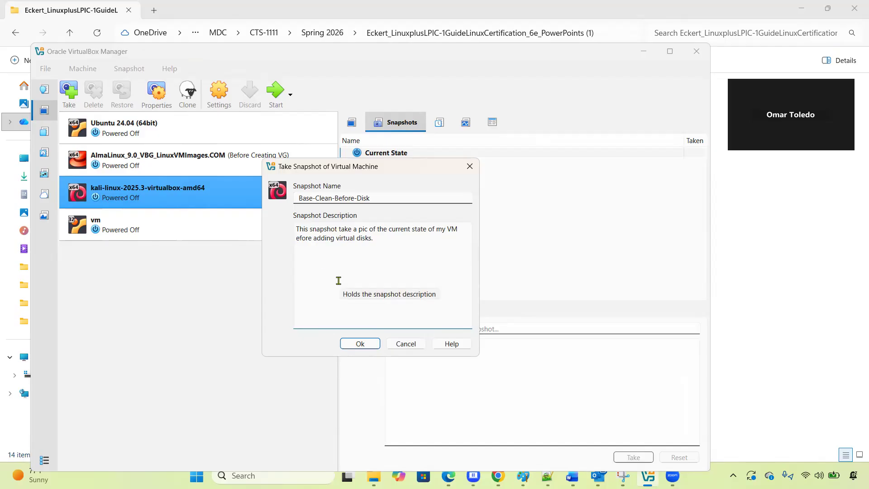
{"action": "type", "text": "b"}
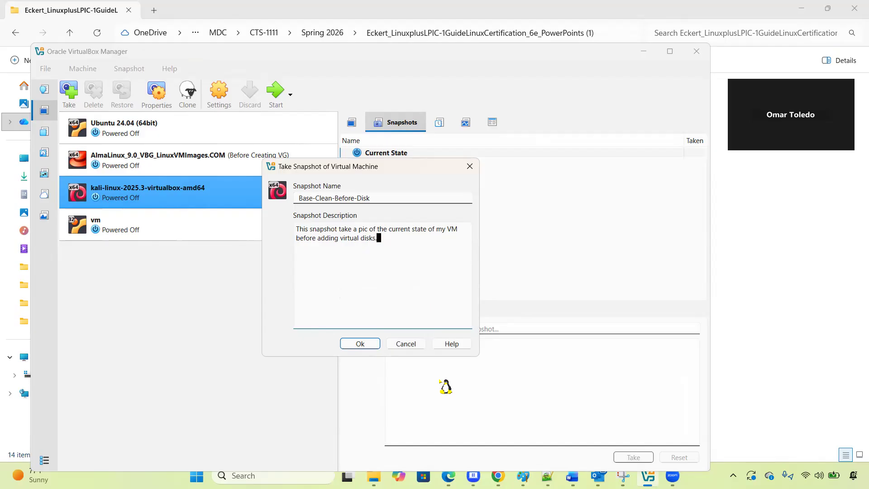
{"action": "left_click", "coordinate": [435, 318]}
{"action": "left_click", "coordinate": [360, 344]}
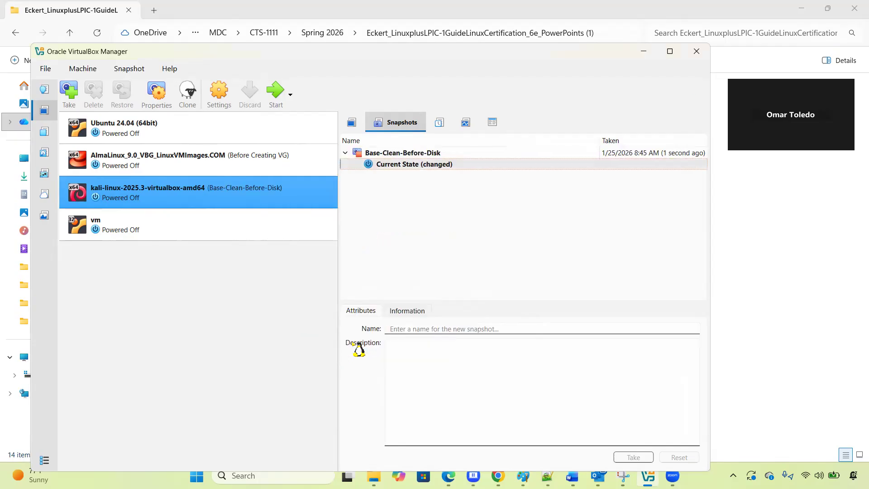
Examine the Base-Clean-Before-Disk snapshot's attributes and compare the actions available for it and for the current state
{"action": "right_click", "coordinate": [402, 170]}
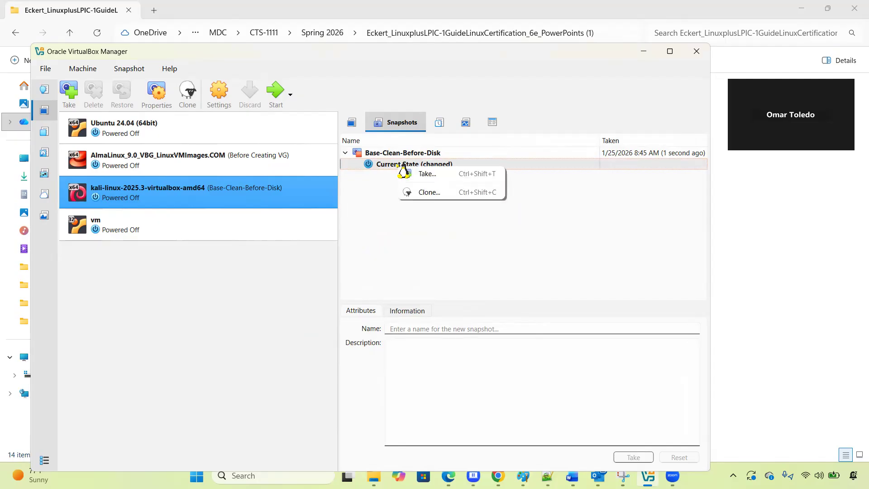
{"action": "left_click", "coordinate": [369, 220]}
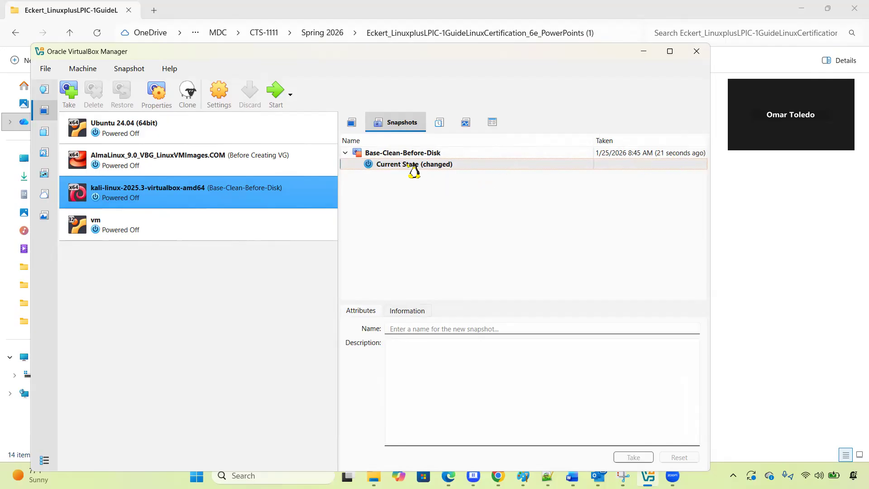
{"action": "left_click", "coordinate": [404, 154]}
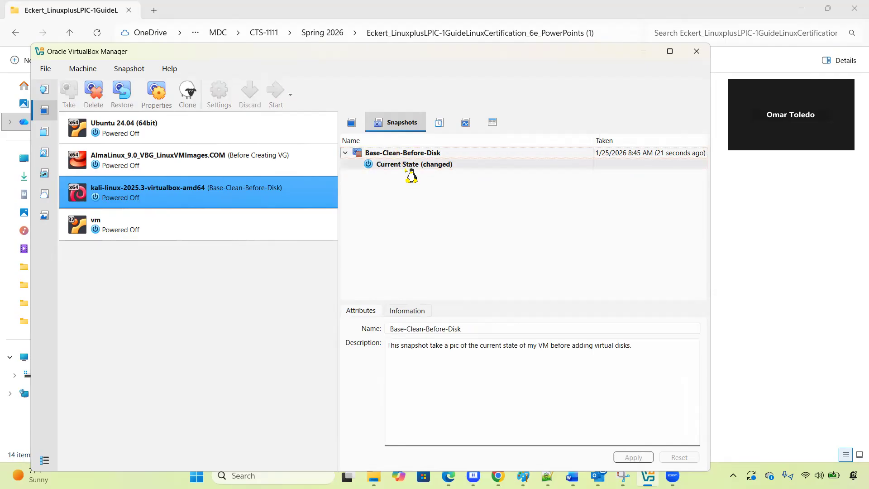
{"action": "left_click", "coordinate": [405, 164]}
{"action": "left_click", "coordinate": [406, 155]}
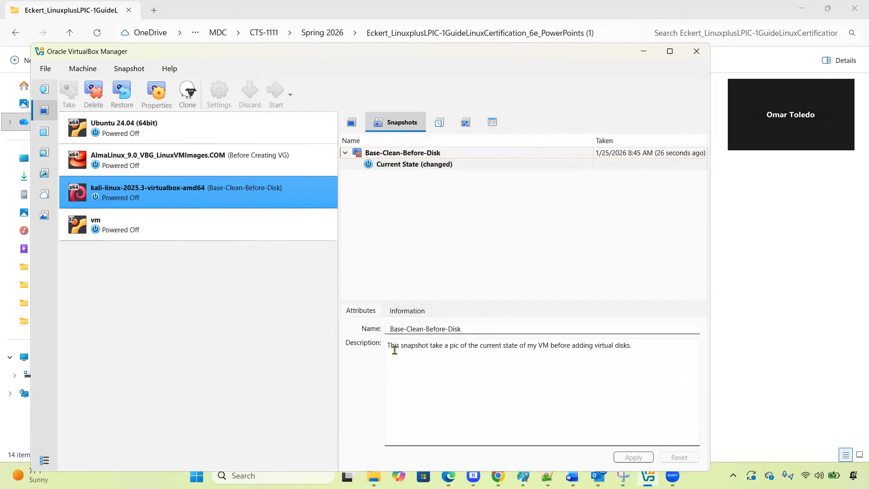
{"action": "right_click", "coordinate": [386, 157]}
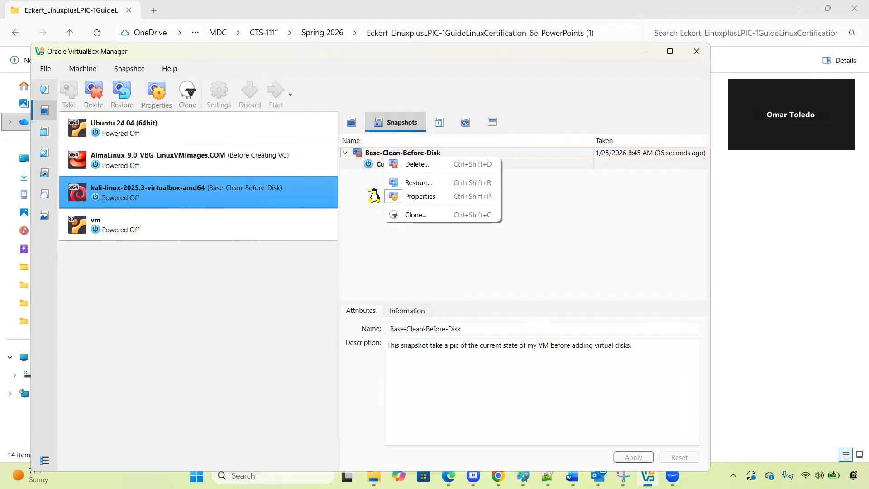
{"action": "left_click", "coordinate": [374, 196]}
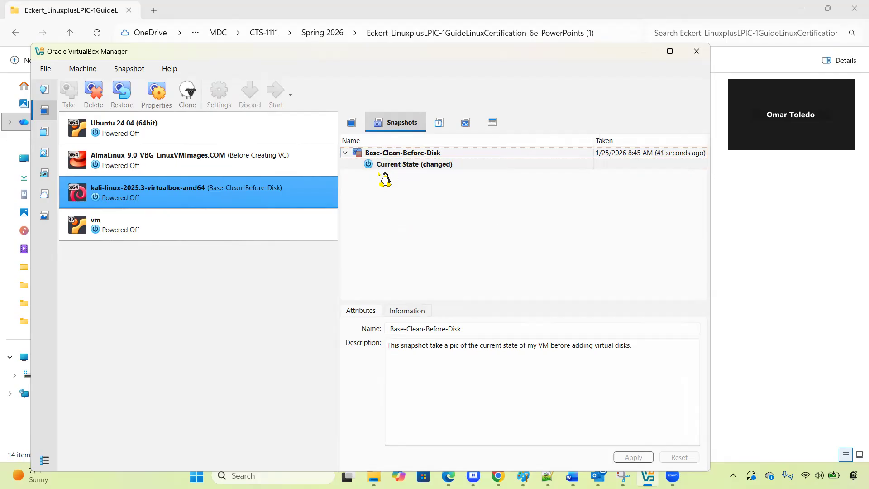
{"action": "left_click", "coordinate": [400, 123]}
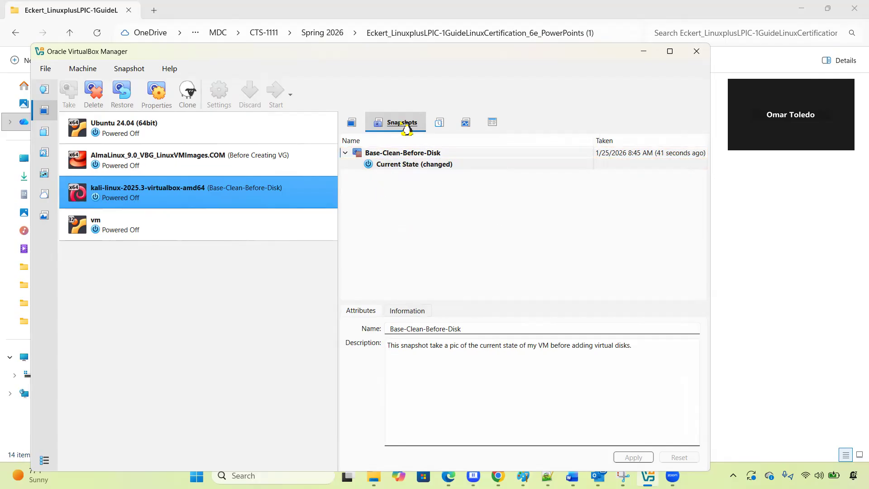
{"action": "right_click", "coordinate": [386, 151]}
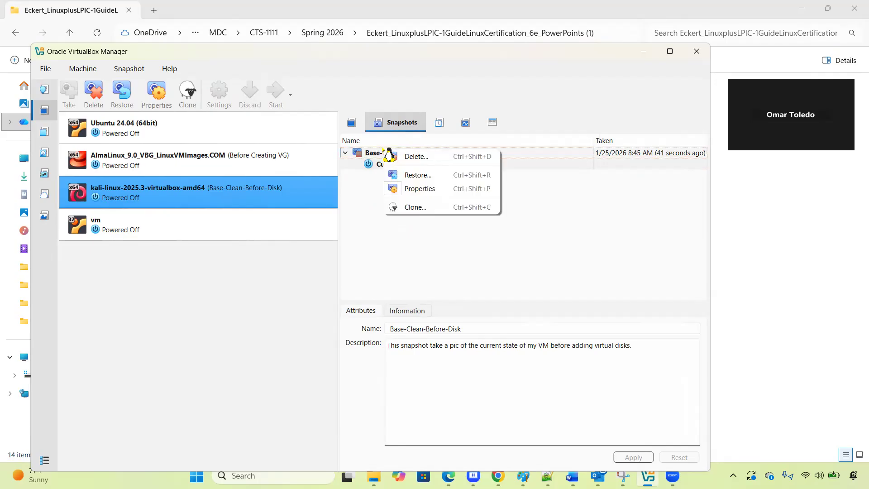
{"action": "left_click", "coordinate": [380, 230]}
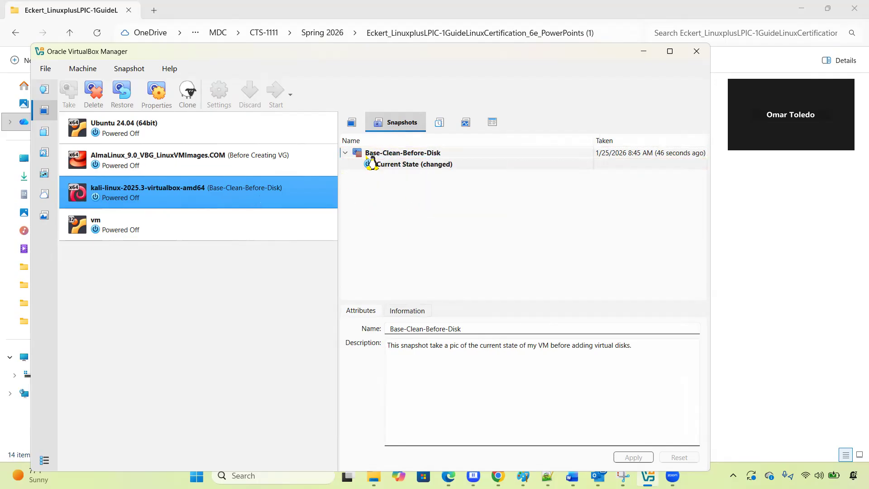
Check the Kali machine's configuration details, return to its snapshots and collapse the Base-Clean-Before-Disk entry
{"action": "left_click", "coordinate": [355, 124]}
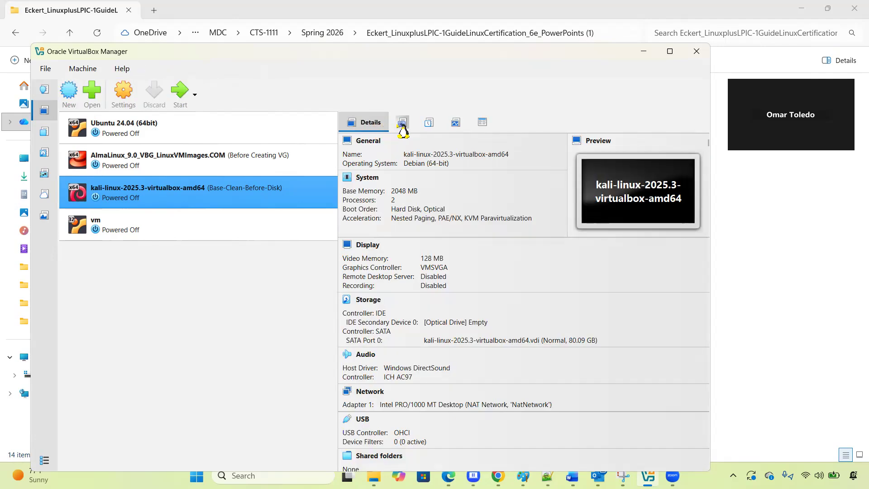
{"action": "left_click", "coordinate": [402, 124]}
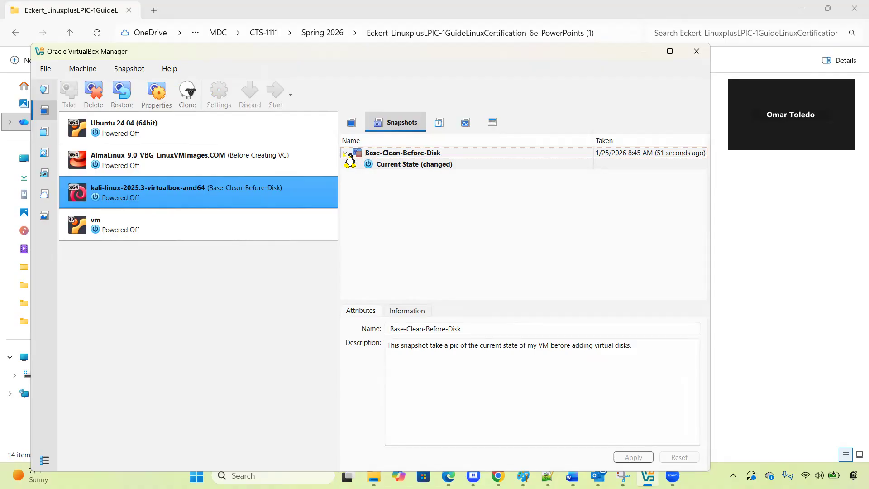
{"action": "left_click", "coordinate": [345, 153]}
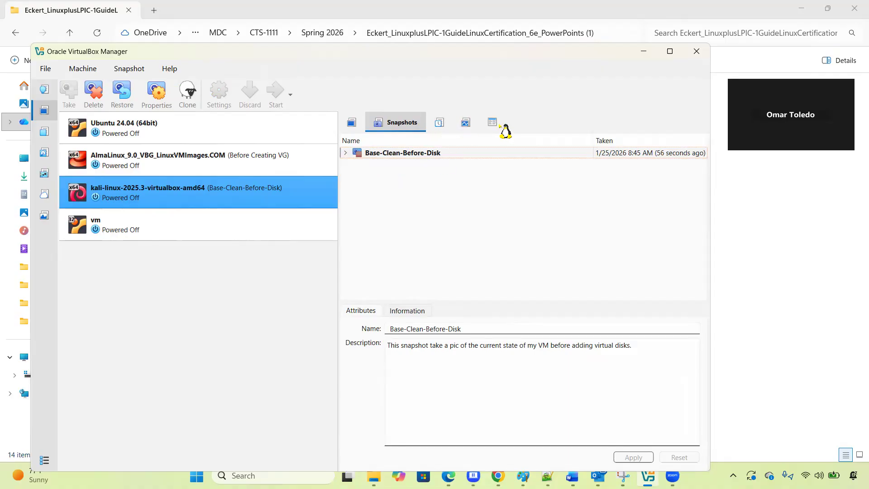
Expand the Base-Clean-Before-Disk snapshot, check the actions available for its current state and collapse the entry again
{"action": "left_click", "coordinate": [346, 153]}
{"action": "left_click", "coordinate": [403, 166]}
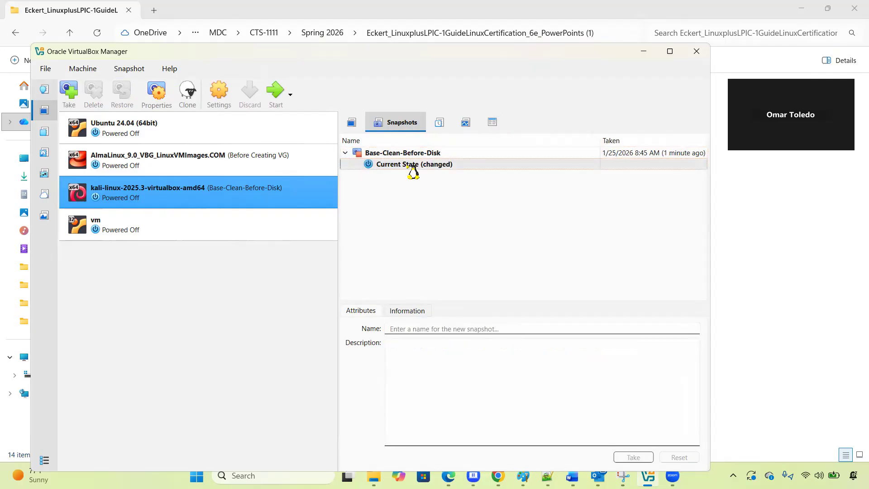
{"action": "right_click", "coordinate": [411, 169]}
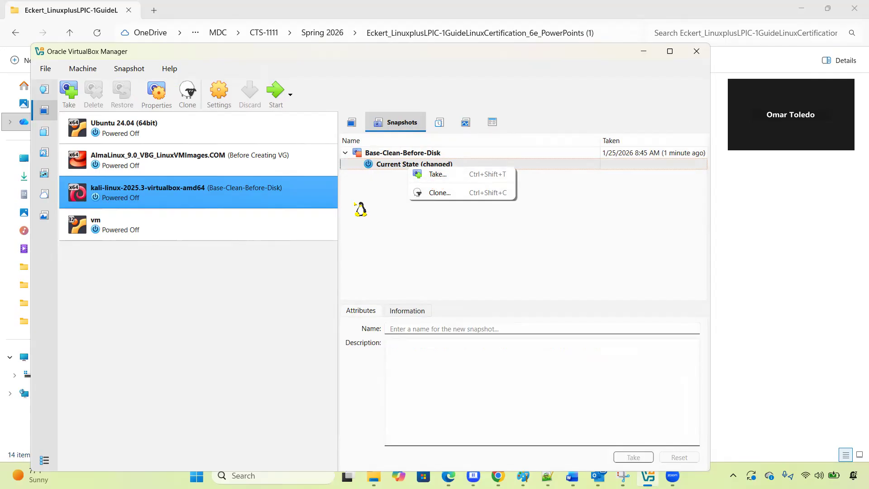
{"action": "left_click", "coordinate": [349, 156]}
{"action": "left_click", "coordinate": [345, 153]}
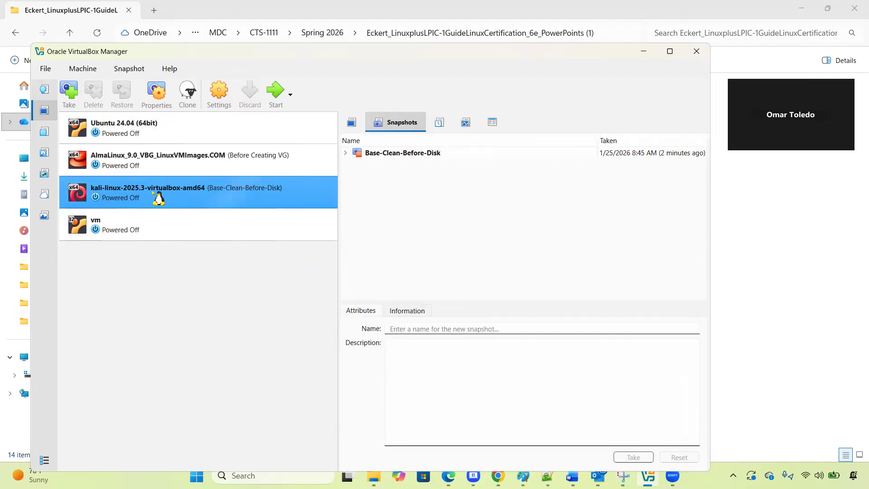
Look at both ways to start a new snapshot of the Kali machine, closing the dialog each time without creating one
{"action": "left_click", "coordinate": [131, 70]}
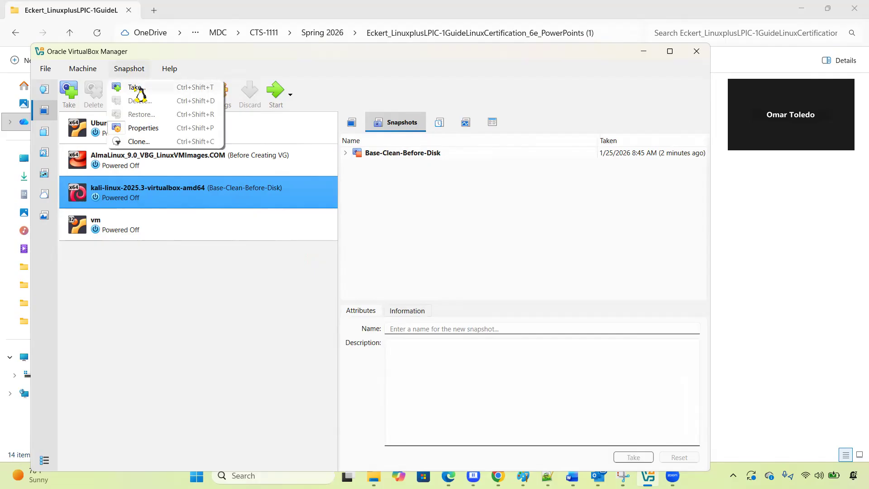
{"action": "left_click", "coordinate": [135, 87]}
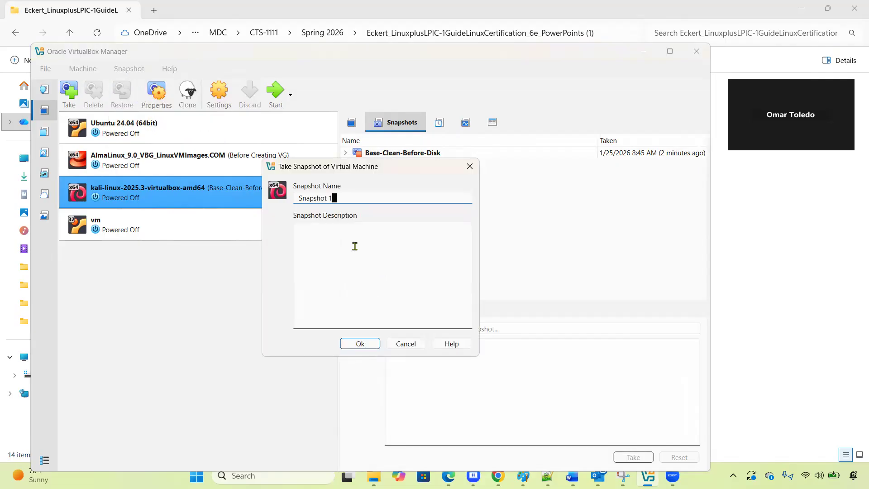
{"action": "left_click", "coordinate": [471, 168]}
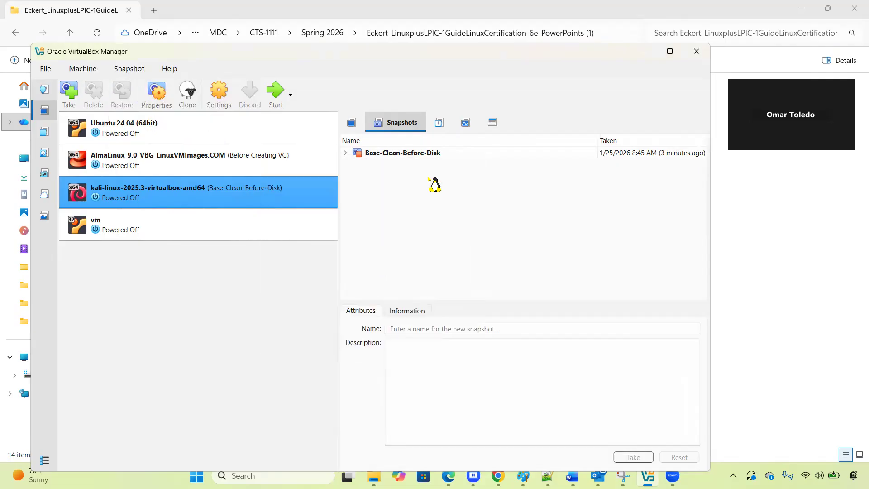
{"action": "left_click", "coordinate": [134, 73]}
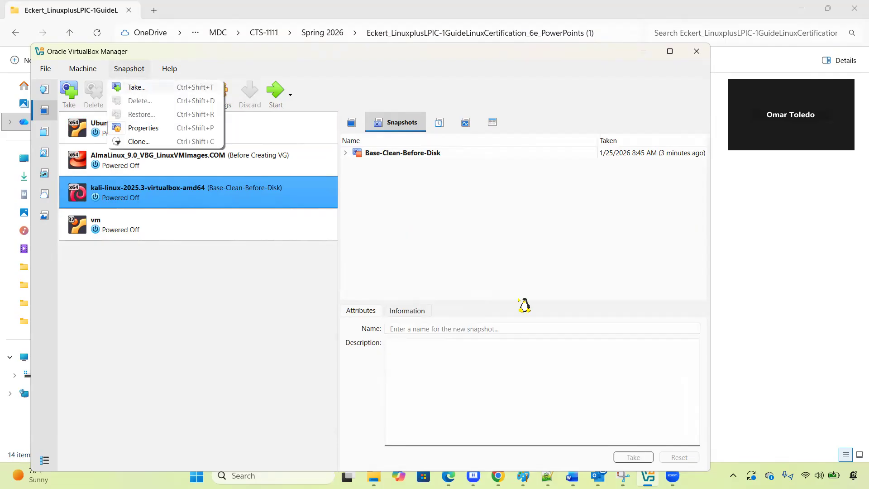
{"action": "left_click", "coordinate": [533, 277]}
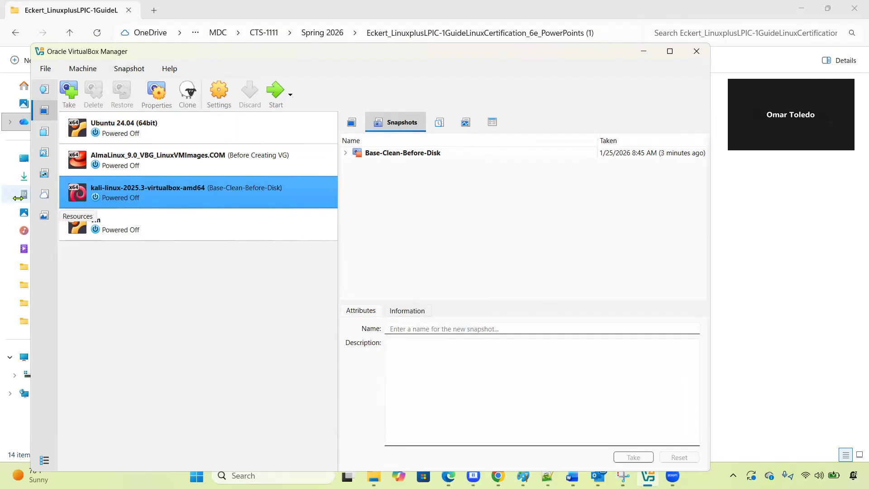
{"action": "left_click", "coordinate": [70, 92]}
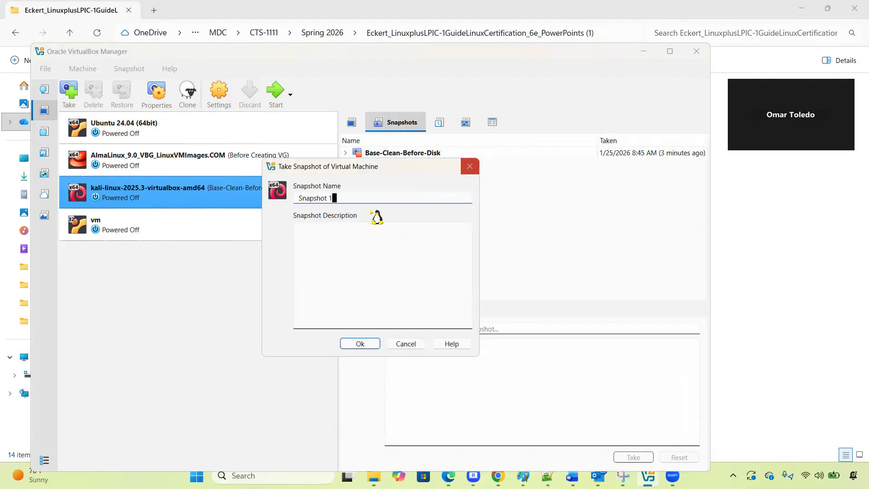
{"action": "left_click", "coordinate": [469, 166]}
Select the Base-Clean-Before-Disk snapshot and check its properties and the snapshot commands available for it
{"action": "left_click", "coordinate": [425, 153]}
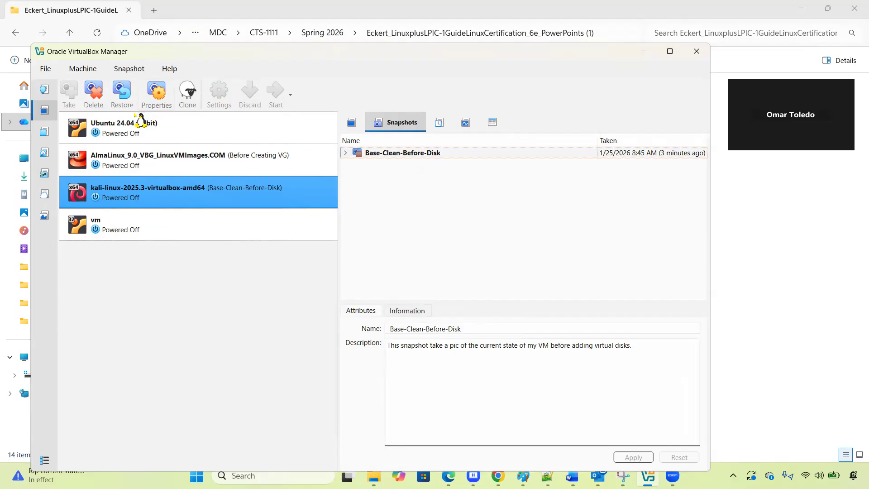
{"action": "left_click", "coordinate": [156, 97]}
{"action": "left_click", "coordinate": [156, 98]}
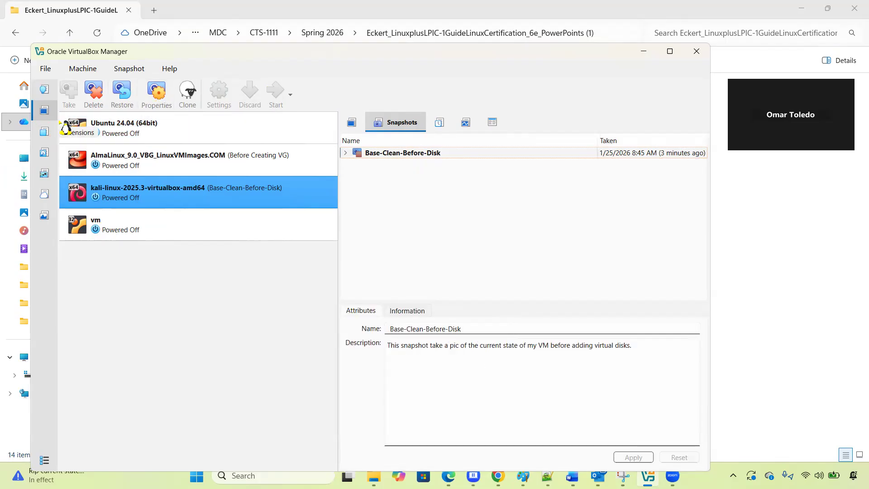
{"action": "left_click", "coordinate": [129, 70]}
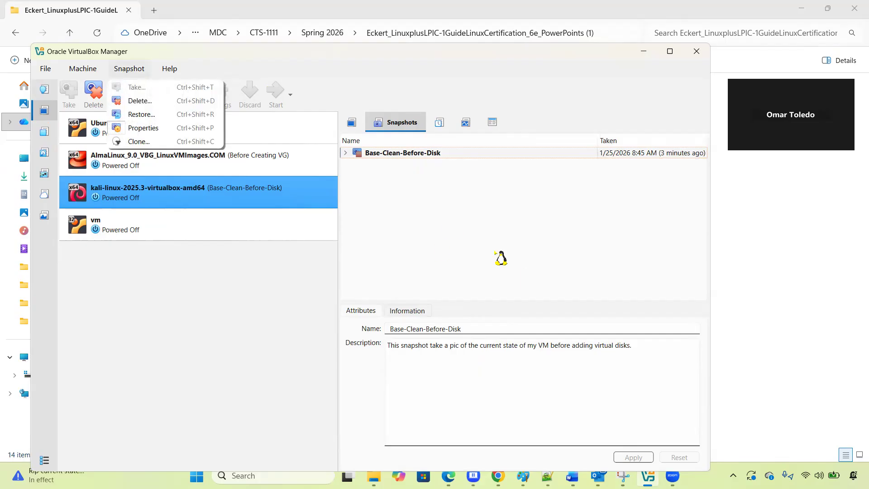
{"action": "left_click", "coordinate": [454, 231]}
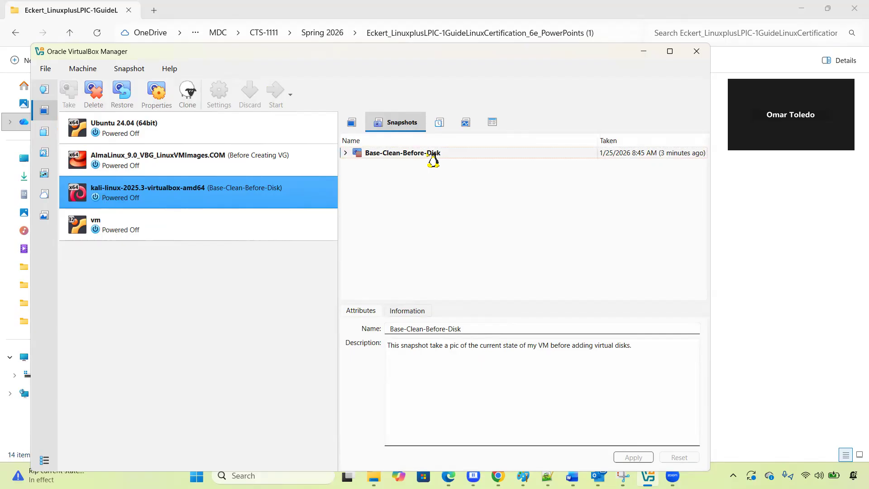
Check the Kali machine's configuration details, then compare its snapshots with those of the AlmaLinux machine
{"action": "left_click", "coordinate": [352, 126]}
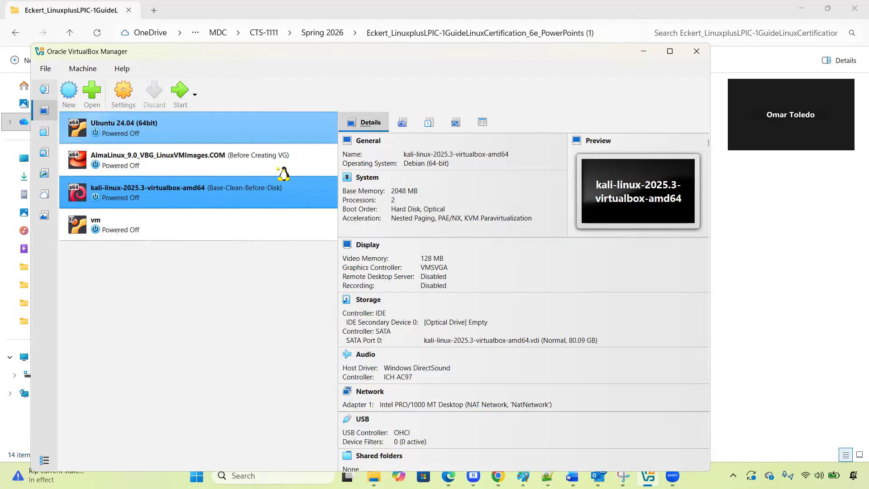
{"action": "left_click", "coordinate": [88, 69]}
{"action": "left_click", "coordinate": [234, 93]}
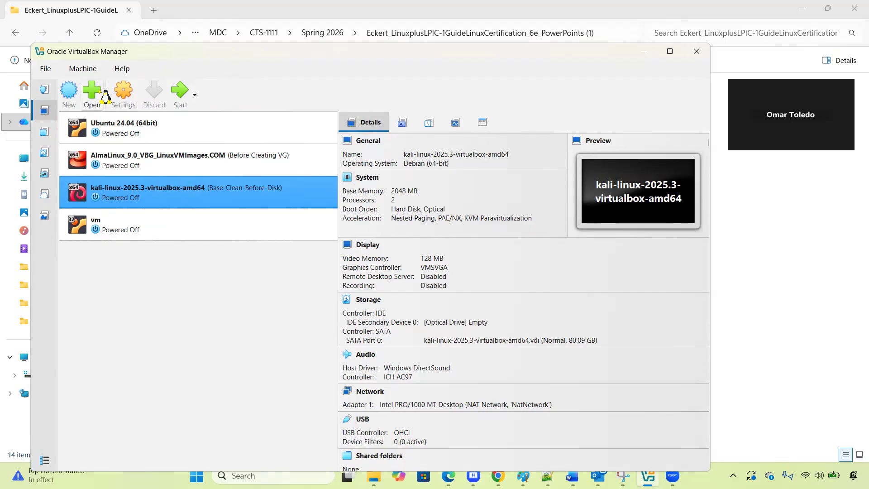
{"action": "left_click", "coordinate": [92, 69]}
{"action": "key", "text": "Escape"}
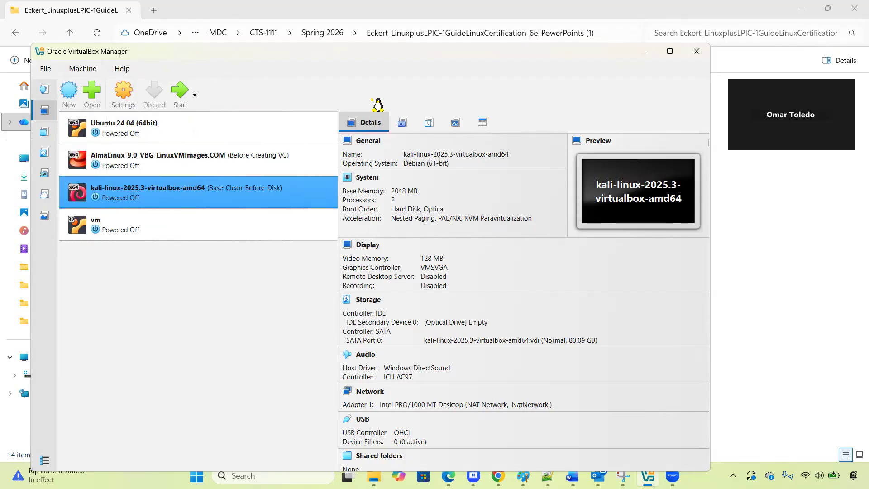
{"action": "left_click", "coordinate": [402, 123]}
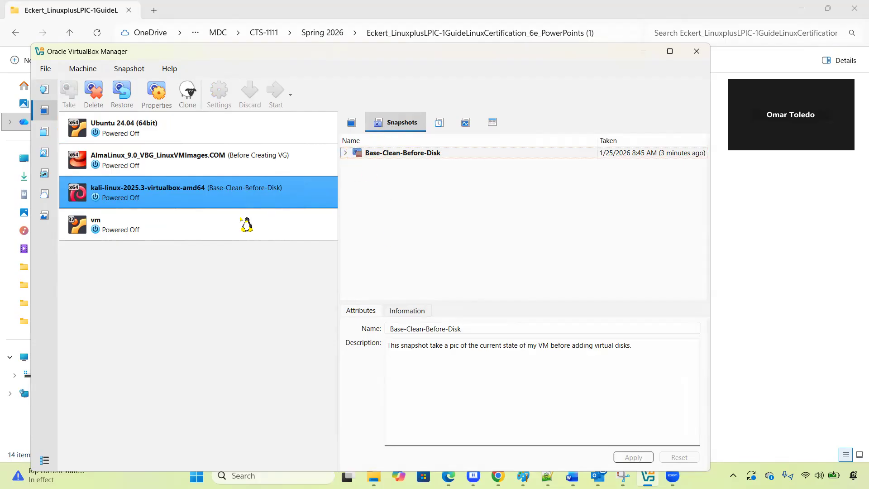
{"action": "left_click", "coordinate": [130, 164]}
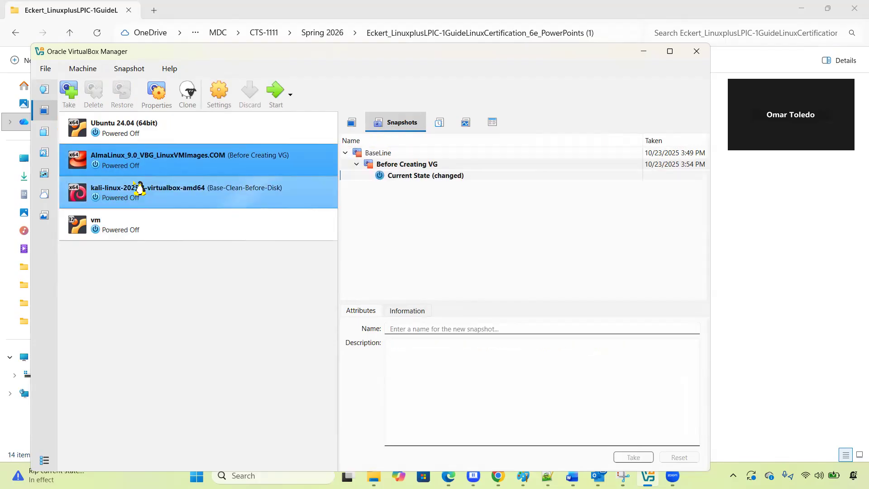
{"action": "left_click", "coordinate": [147, 199]}
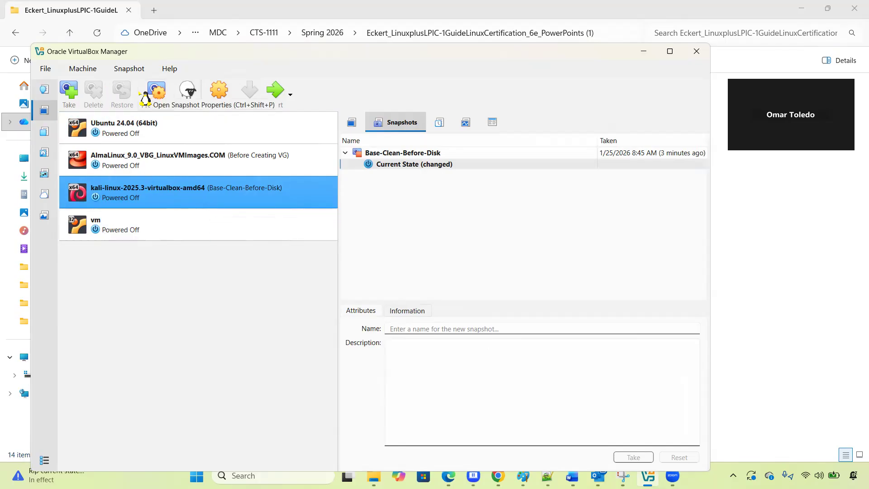
{"action": "left_click", "coordinate": [86, 71]}
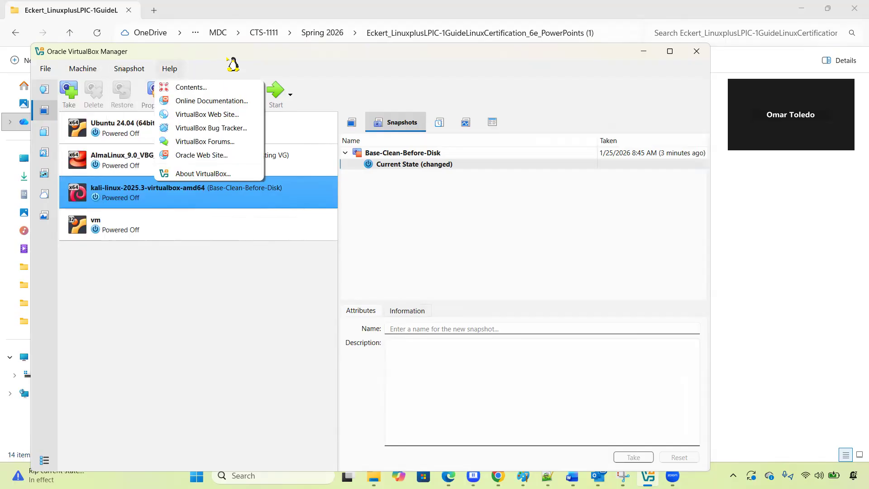
{"action": "left_click", "coordinate": [229, 60]}
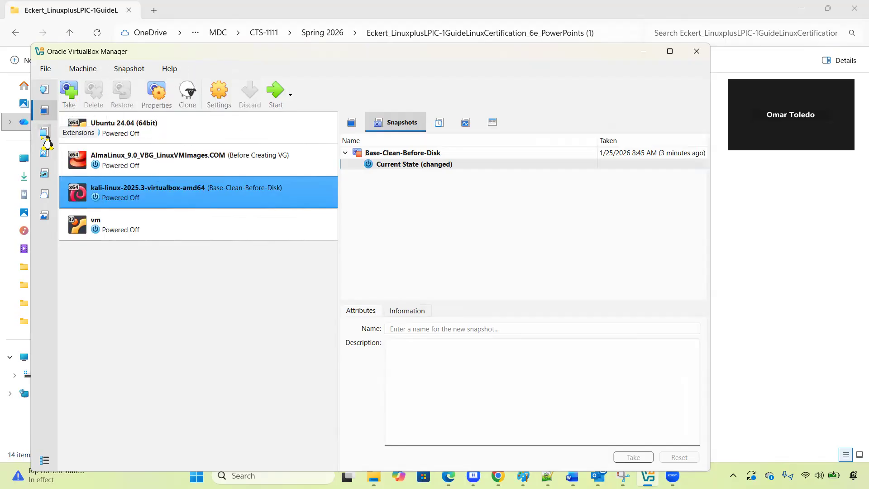
{"action": "left_click", "coordinate": [45, 216]}
{"action": "left_click", "coordinate": [45, 90]}
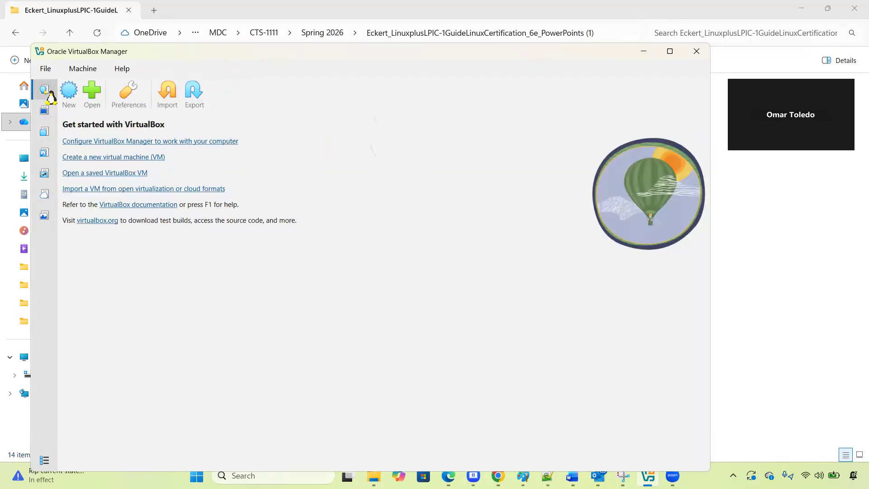
{"action": "left_click", "coordinate": [44, 112]}
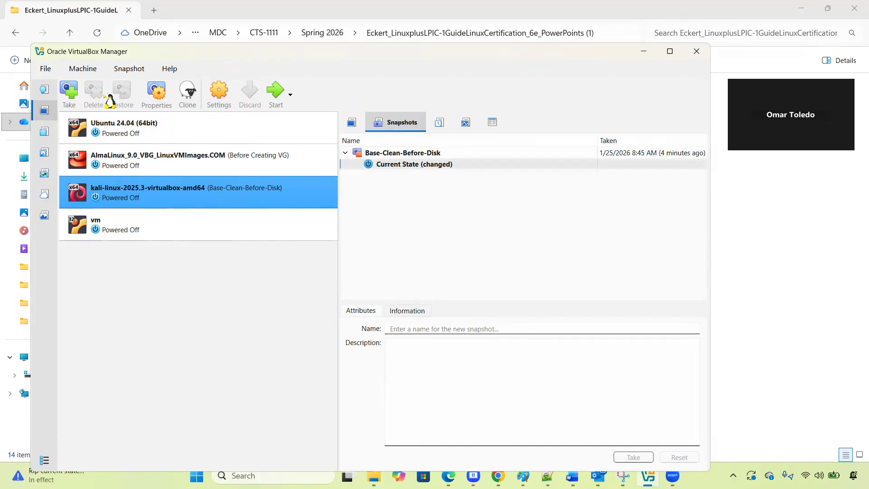
{"action": "left_click", "coordinate": [84, 70]}
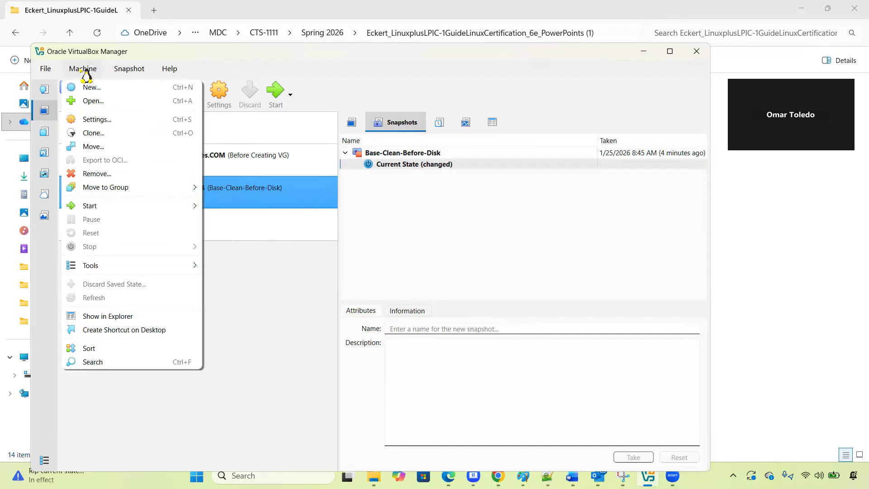
{"action": "mouse_move", "coordinate": [170, 69]}
{"action": "left_click", "coordinate": [207, 61]}
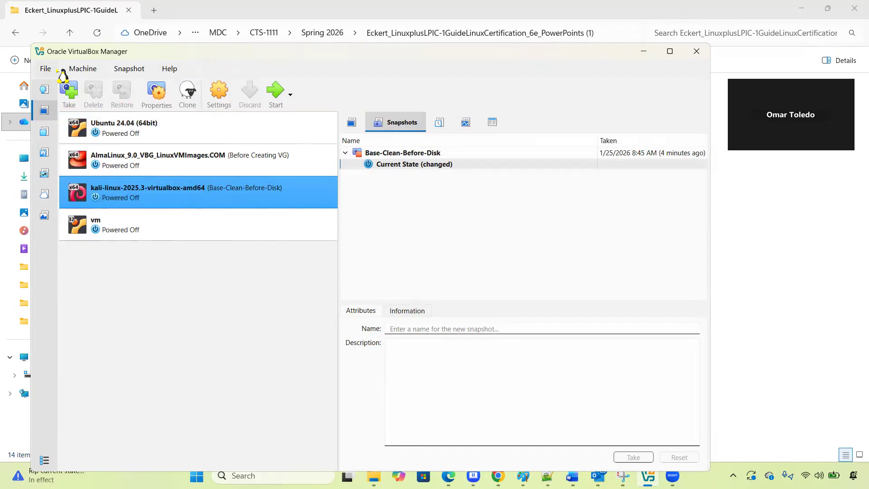
Review the Kali machine's configuration details and look at its storage settings without changing them
{"action": "left_click", "coordinate": [352, 122]}
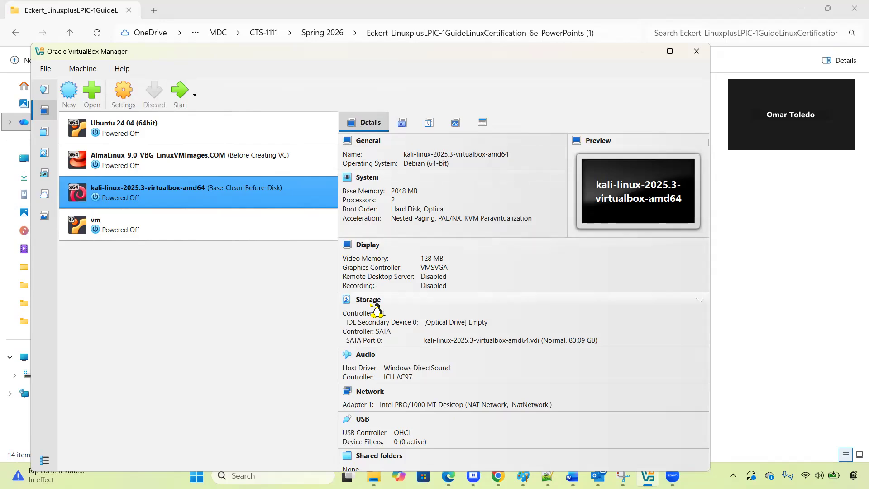
{"action": "scroll", "coordinate": [385, 311], "scroll_direction": "down", "scroll_amount": 1}
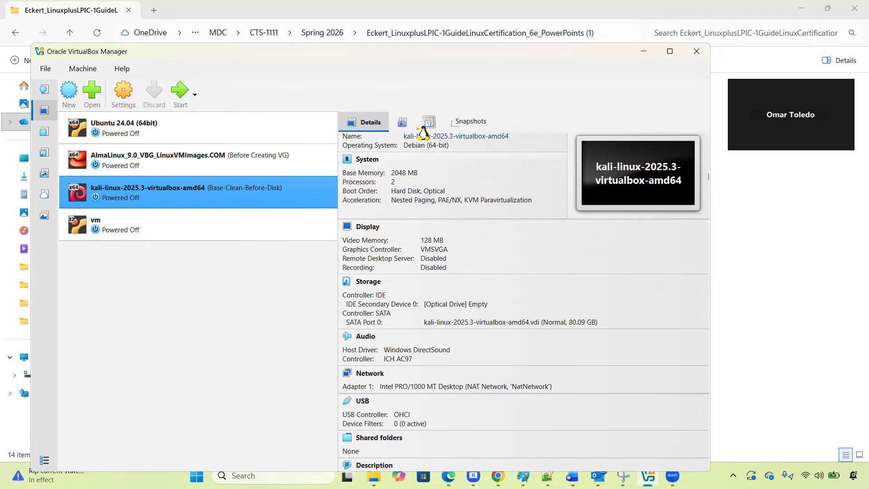
{"action": "left_click", "coordinate": [369, 281]}
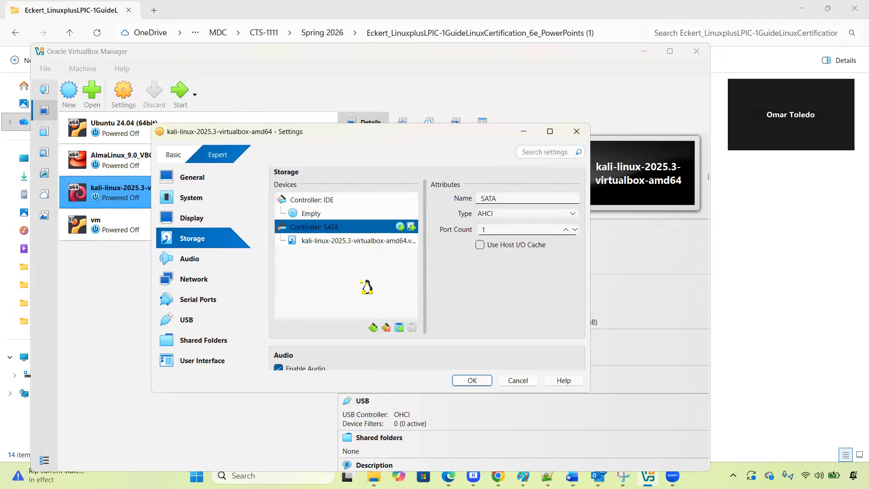
{"action": "left_click", "coordinate": [577, 131]}
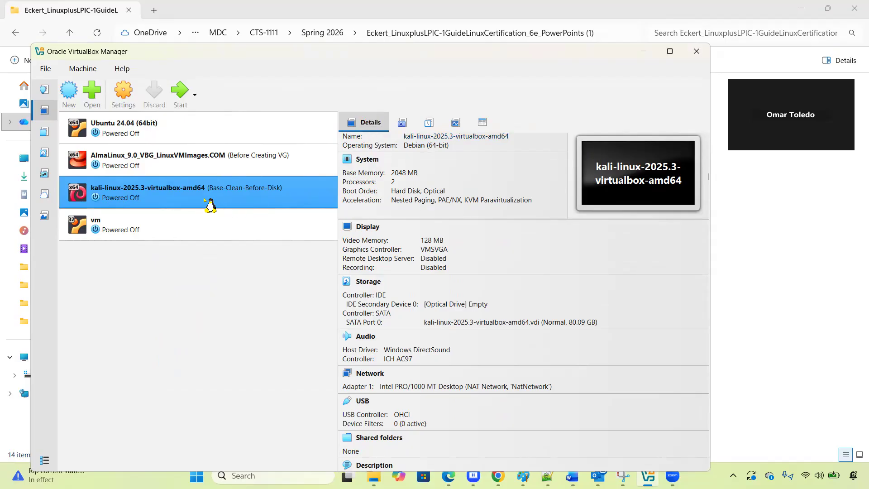
Open the Kali machine's storage settings and check the SATA controller's name and type
{"action": "left_click", "coordinate": [369, 123]}
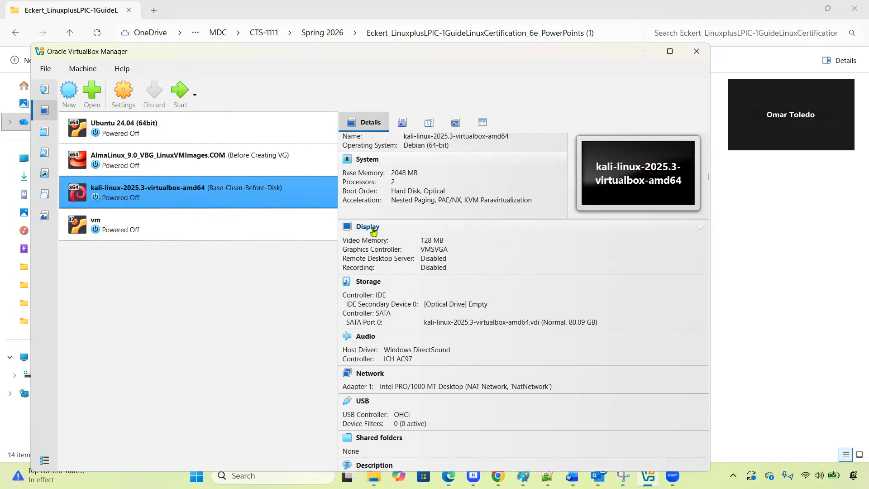
{"action": "left_click", "coordinate": [367, 282]}
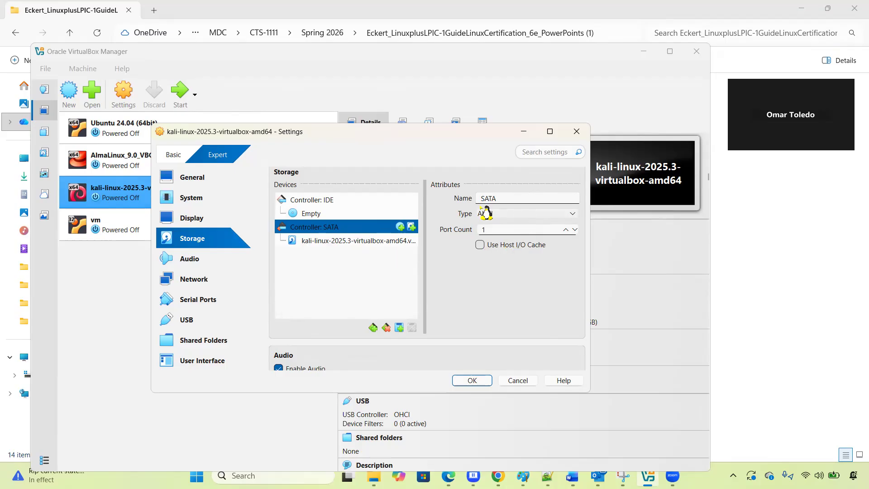
{"action": "left_click", "coordinate": [514, 198]}
{"action": "left_click", "coordinate": [533, 214]}
{"action": "left_click", "coordinate": [533, 224]}
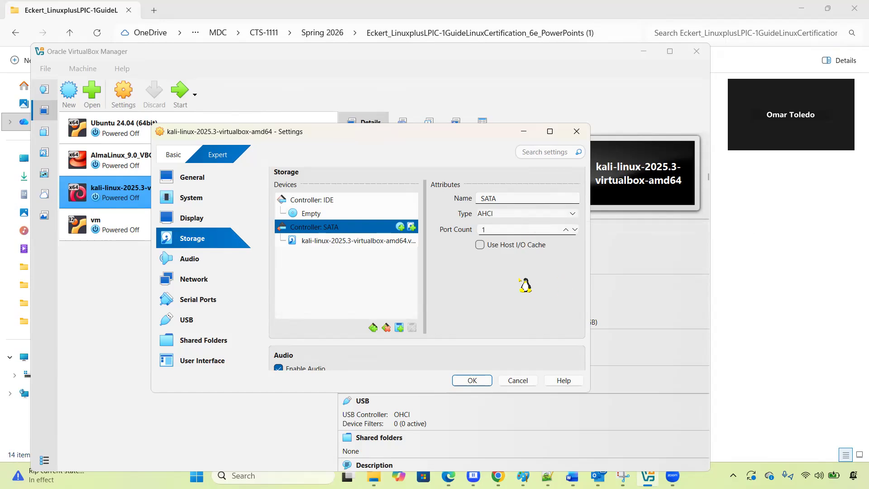
Open the hard disk selector to add a hard disk to the Kali machine's SATA controller
{"action": "mouse_move", "coordinate": [329, 247]}
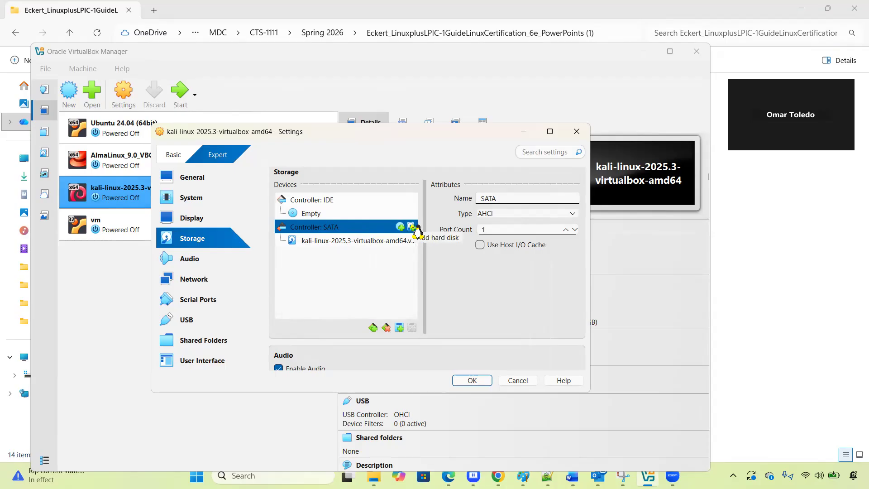
{"action": "left_click", "coordinate": [412, 227]}
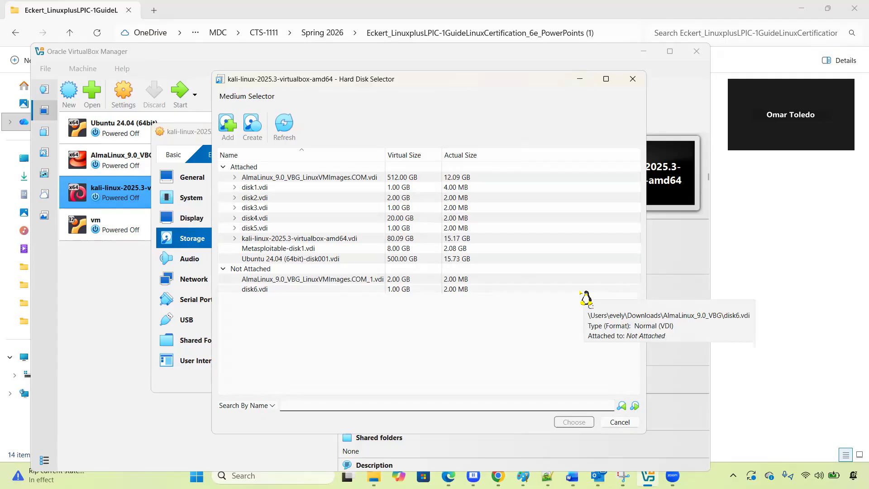
{"action": "left_click", "coordinate": [228, 123]}
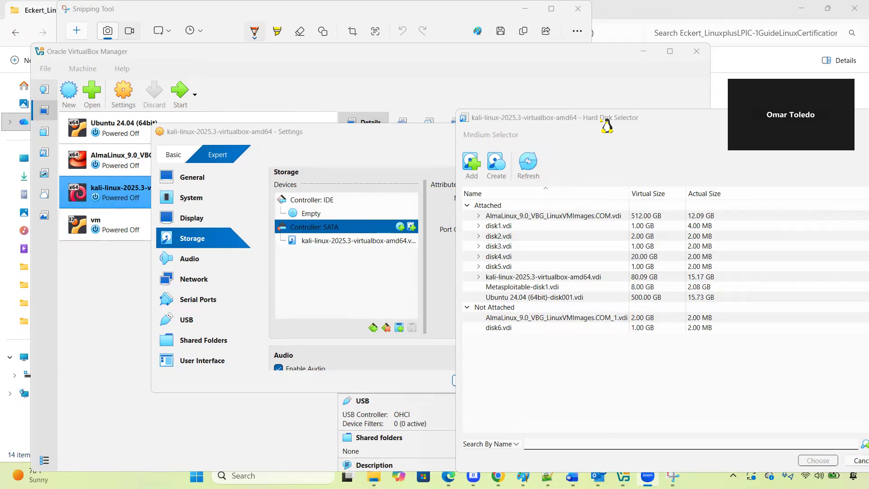
{"action": "left_click_drag", "start_coordinate": [606, 120], "coordinate": [430, 113]}
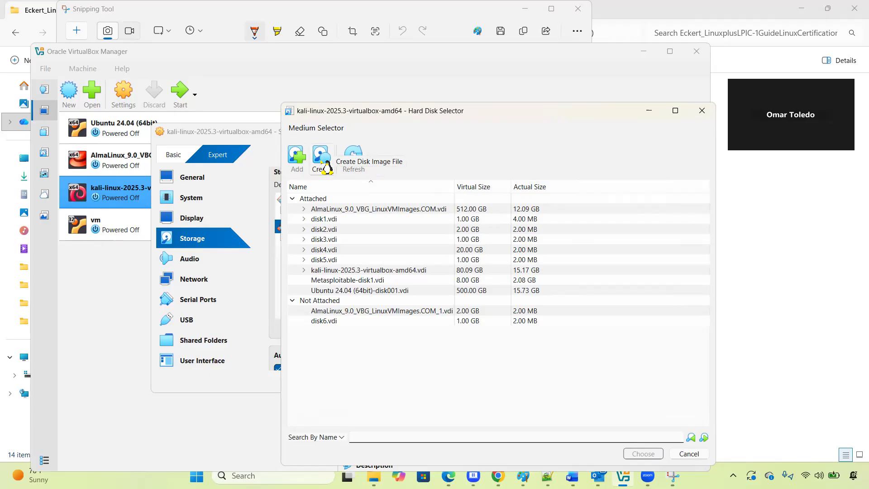
Start creating a new virtual hard disk for the Kali machine and set its size to 10 GB
{"action": "left_click", "coordinate": [321, 159]}
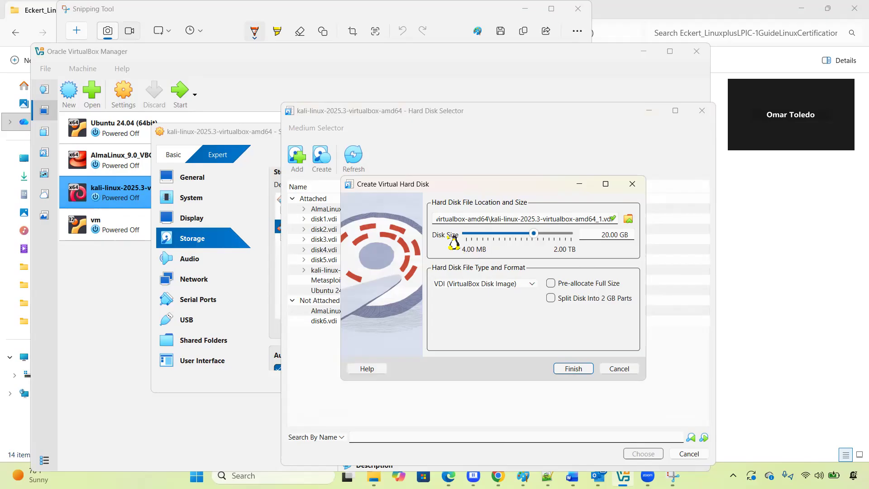
{"action": "left_click", "coordinate": [605, 236]}
{"action": "key", "text": "BackSpace"}
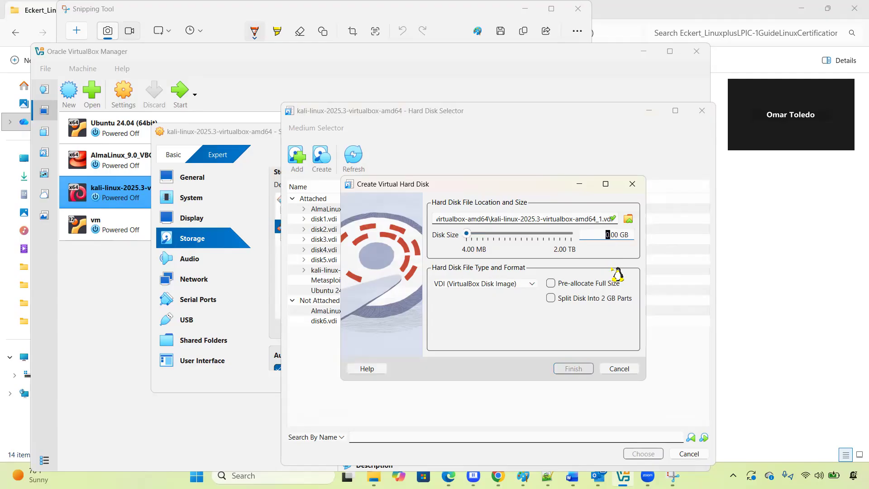
{"action": "type", "text": "1"}
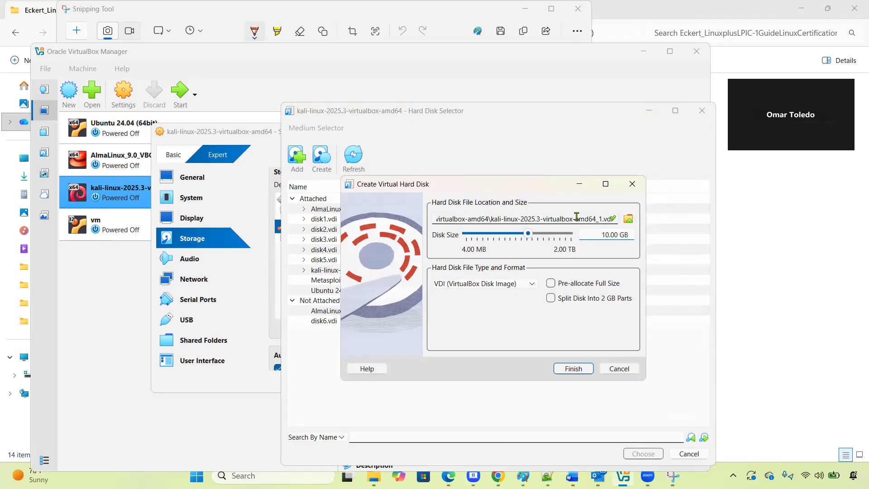
Inspect the complete location path and file name proposed for the new virtual hard disk, from beginning to end
{"action": "left_click", "coordinate": [516, 219]}
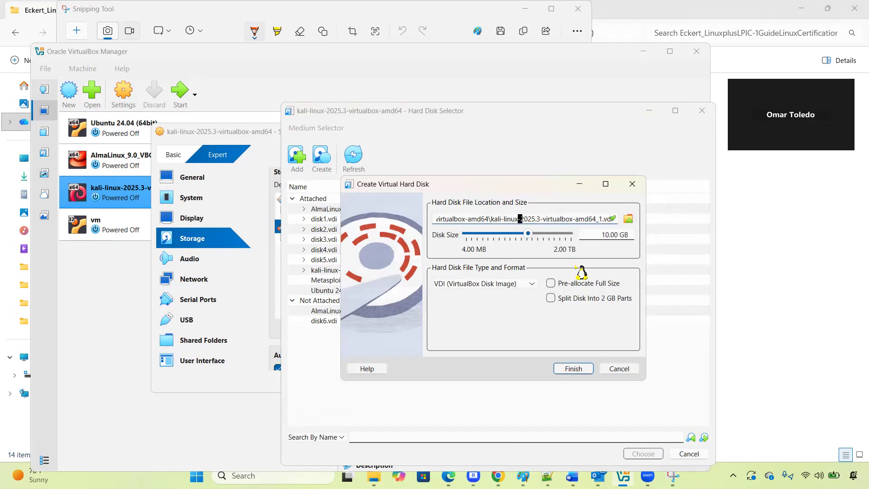
{"action": "key", "text": "Left"}
{"action": "key", "text": "Left"}
{"action": "key", "text": "Left"}
{"action": "key", "text": "Left"}
{"action": "key", "text": "Left"}
{"action": "key", "text": "Left"}
{"action": "key", "text": "Left"}
{"action": "key", "text": "Left"}
{"action": "key", "text": "Left"}
{"action": "key", "text": "Left"}
{"action": "key", "text": "Left"}
{"action": "key", "text": "Left"}
{"action": "key", "text": "Left"}
{"action": "key", "text": "Left"}
{"action": "key", "text": "Left"}
{"action": "key", "text": "Left"}
{"action": "key", "text": "Left"}
{"action": "key", "text": "Left"}
{"action": "key", "text": "Left"}
{"action": "key", "text": "Left"}
{"action": "key", "text": "Left"}
{"action": "key", "text": "Left"}
{"action": "key", "text": "Left"}
{"action": "key", "text": "Left"}
{"action": "key", "text": "Left"}
{"action": "key", "text": "Left"}
{"action": "key", "text": "Left"}
{"action": "key", "text": "Left"}
{"action": "key", "text": "Left"}
{"action": "key", "text": "Left"}
{"action": "key", "text": "Left"}
{"action": "key", "text": "Left"}
{"action": "key", "text": "Left"}
{"action": "key", "text": "Left"}
{"action": "key", "text": "Left"}
{"action": "key", "text": "Left"}
{"action": "key", "text": "Left"}
{"action": "key", "text": "Left"}
{"action": "key", "text": "Left"}
{"action": "key", "text": "Left"}
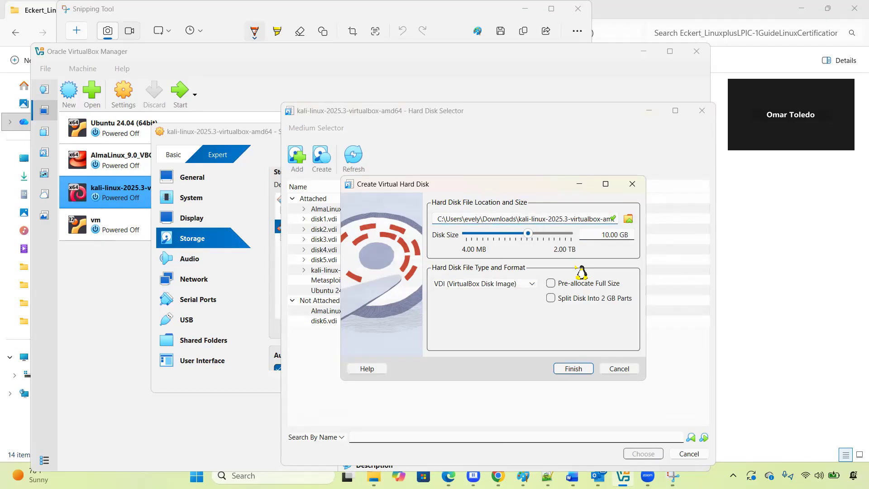
{"action": "key", "text": "Right"}
{"action": "key", "text": "Right"}
{"action": "key", "text": "Right"}
{"action": "key", "text": "Right"}
{"action": "key", "text": "Right"}
{"action": "key", "text": "Right"}
{"action": "key", "text": "Right"}
{"action": "key", "text": "Right"}
{"action": "key", "text": "Right"}
{"action": "key", "text": "Right"}
{"action": "key", "text": "Right"}
{"action": "key", "text": "Right"}
{"action": "key", "text": "Right"}
{"action": "key", "text": "Right"}
{"action": "key", "text": "Right"}
{"action": "key", "text": "Right"}
{"action": "key", "text": "Right"}
{"action": "key", "text": "Right"}
{"action": "key", "text": "Right"}
{"action": "key", "text": "Right"}
{"action": "key", "text": "Right"}
{"action": "key", "text": "Right"}
{"action": "key", "text": "Right"}
{"action": "key", "text": "Right"}
{"action": "key", "text": "Right"}
{"action": "key", "text": "Right"}
{"action": "key", "text": "Right"}
{"action": "key", "text": "Right"}
{"action": "key", "text": "Right"}
{"action": "key", "text": "Right"}
{"action": "key", "text": "Right"}
{"action": "key", "text": "Right"}
{"action": "key", "text": "Right"}
{"action": "key", "text": "Right"}
{"action": "key", "text": "Right"}
{"action": "key", "text": "Right"}
{"action": "key", "text": "Right"}
{"action": "key", "text": "Right"}
{"action": "key", "text": "Right"}
{"action": "key", "text": "Right"}
{"action": "key", "text": "Right"}
{"action": "key", "text": "Right"}
{"action": "key", "text": "Right"}
{"action": "key", "text": "Right"}
{"action": "key", "text": "Right"}
{"action": "key", "text": "Right"}
{"action": "key", "text": "Right"}
{"action": "key", "text": "Right"}
{"action": "key", "text": "Right"}
{"action": "key", "text": "Right"}
{"action": "key", "text": "Right"}
{"action": "key", "text": "Right"}
{"action": "key", "text": "Right"}
{"action": "key", "text": "Right"}
{"action": "key", "text": "Right"}
{"action": "key", "text": "Right"}
{"action": "key", "text": "Right"}
{"action": "key", "text": "Right"}
{"action": "key", "text": "Right"}
{"action": "key", "text": "Right"}
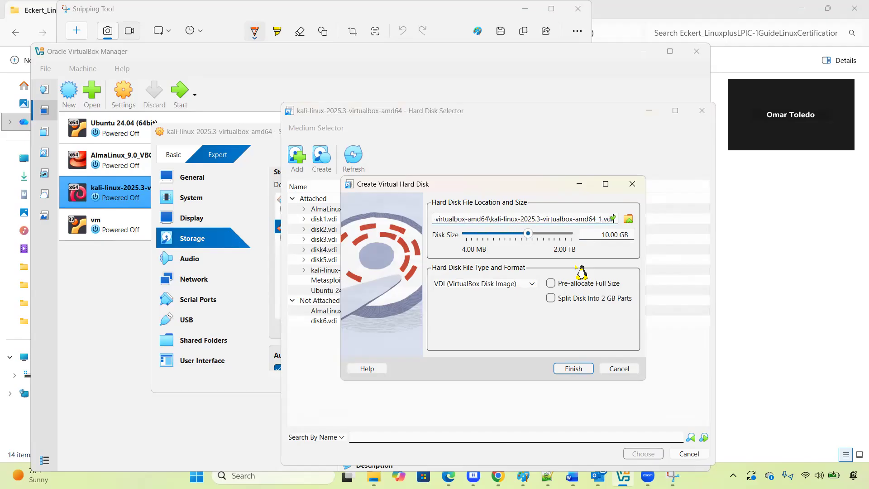
{"action": "key", "text": "Left"}
{"action": "key", "text": "Left"}
{"action": "key", "text": "Left"}
{"action": "key", "text": "Left"}
{"action": "key", "text": "Left"}
{"action": "key", "text": "Left"}
{"action": "key", "text": "Left"}
{"action": "key", "text": "Left"}
{"action": "key", "text": "Left"}
{"action": "key", "text": "Left"}
{"action": "key", "text": "Left"}
{"action": "key", "text": "Left"}
{"action": "key", "text": "Left"}
{"action": "key", "text": "Left"}
{"action": "key", "text": "Left"}
{"action": "key", "text": "Left"}
{"action": "key", "text": "Left"}
{"action": "key", "text": "Left"}
{"action": "key", "text": "Left"}
{"action": "key", "text": "Left"}
{"action": "key", "text": "Left"}
{"action": "key", "text": "Left"}
{"action": "key", "text": "Left"}
{"action": "key", "text": "Left"}
{"action": "key", "text": "Left"}
{"action": "key", "text": "Left"}
{"action": "key", "text": "Left"}
{"action": "key", "text": "Left"}
{"action": "key", "text": "Left"}
{"action": "key", "text": "Left"}
{"action": "key", "text": "Left"}
{"action": "key", "text": "Left"}
{"action": "key", "text": "Left"}
{"action": "key", "text": "Left"}
{"action": "key", "text": "Left"}
{"action": "key", "text": "Left"}
{"action": "key", "text": "Left"}
{"action": "key", "text": "Left"}
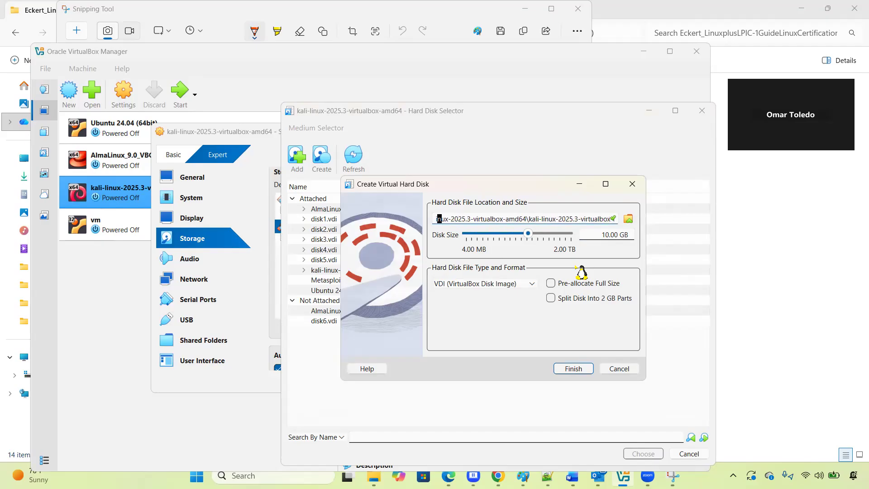
{"action": "key", "text": "Left"}
{"action": "key", "text": "Left"}
{"action": "key", "text": "Left"}
{"action": "key", "text": "Left"}
{"action": "key", "text": "Left"}
{"action": "key", "text": "Left"}
{"action": "key", "text": "Left"}
{"action": "key", "text": "Left"}
{"action": "key", "text": "Left"}
{"action": "key", "text": "Left"}
{"action": "key", "text": "Left"}
{"action": "key", "text": "Left"}
{"action": "key", "text": "Left"}
{"action": "key", "text": "Left"}
{"action": "key", "text": "Left"}
{"action": "key", "text": "Left"}
{"action": "key", "text": "Left"}
{"action": "key", "text": "Left"}
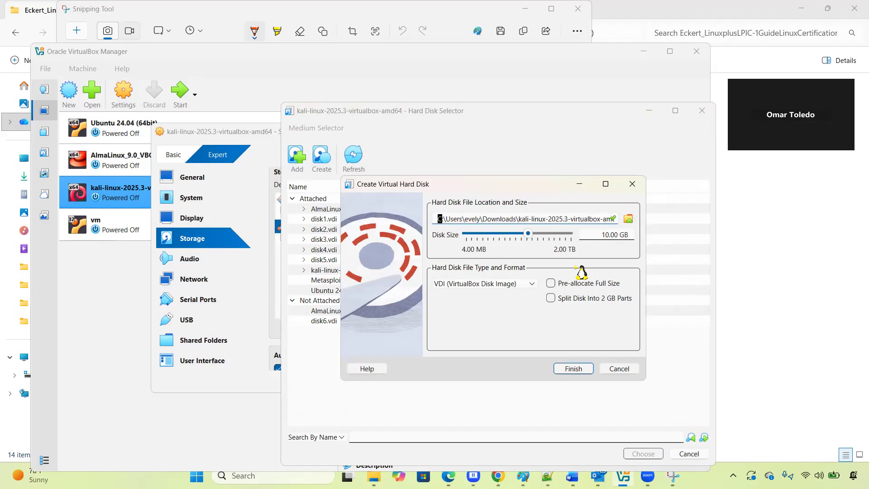
Examine the proposed location path of the new virtual hard disk once more, from the drive letter to the file name and back
{"action": "key", "text": "Right"}
{"action": "key", "text": "Right"}
{"action": "key", "text": "Right"}
{"action": "key", "text": "Right"}
{"action": "key", "text": "Left"}
{"action": "key", "text": "Left"}
{"action": "key", "text": "Left"}
{"action": "key", "text": "Right"}
{"action": "key", "text": "Right"}
{"action": "key", "text": "Right"}
{"action": "key", "text": "Right"}
{"action": "key", "text": "Right"}
{"action": "key", "text": "Right"}
{"action": "key", "text": "Right"}
{"action": "key", "text": "Right"}
{"action": "key", "text": "Right"}
{"action": "key", "text": "Right"}
{"action": "key", "text": "Right"}
{"action": "key", "text": "Right"}
{"action": "key", "text": "Right"}
{"action": "key", "text": "Right"}
{"action": "key", "text": "Right"}
{"action": "key", "text": "Right"}
{"action": "key", "text": "Right"}
{"action": "key", "text": "Right"}
{"action": "key", "text": "Right"}
{"action": "key", "text": "Left"}
{"action": "key", "text": "Left"}
{"action": "key", "text": "Right"}
{"action": "key", "text": "Right"}
{"action": "key", "text": "Right"}
{"action": "key", "text": "Right"}
{"action": "key", "text": "Right"}
{"action": "key", "text": "Right"}
{"action": "key", "text": "Right"}
{"action": "key", "text": "Right"}
{"action": "key", "text": "Right"}
{"action": "key", "text": "Right"}
{"action": "key", "text": "Right"}
{"action": "key", "text": "Right"}
{"action": "key", "text": "Right"}
{"action": "key", "text": "Right"}
{"action": "key", "text": "Right"}
{"action": "key", "text": "Right"}
{"action": "key", "text": "Right"}
{"action": "key", "text": "Right"}
{"action": "key", "text": "Right"}
{"action": "key", "text": "Right"}
{"action": "key", "text": "Right"}
{"action": "key", "text": "Right"}
{"action": "key", "text": "Right"}
{"action": "key", "text": "Right"}
{"action": "key", "text": "Right"}
{"action": "key", "text": "Right"}
{"action": "key", "text": "Right"}
{"action": "key", "text": "Right"}
{"action": "key", "text": "Right"}
{"action": "key", "text": "Right"}
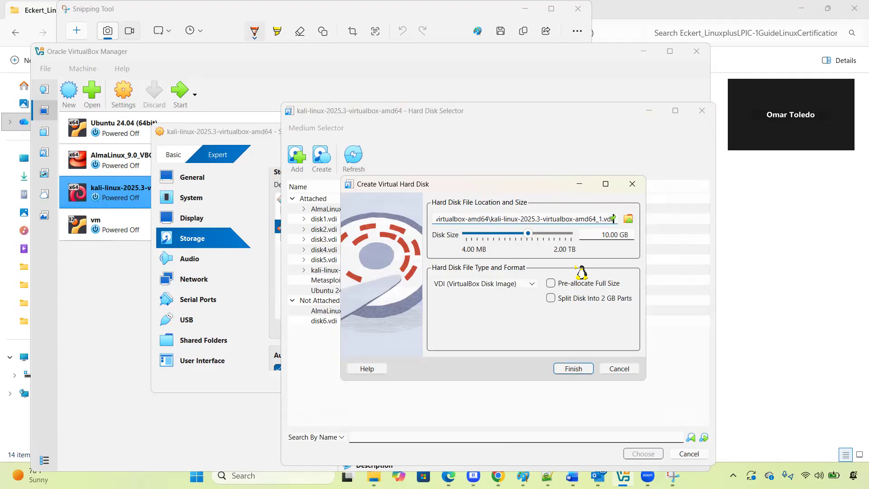
{"action": "key", "text": "ctrl+Left"}
{"action": "key", "text": "ctrl+Left"}
{"action": "key", "text": "ctrl+Left"}
{"action": "key", "text": "ctrl+Left"}
{"action": "key", "text": "ctrl+Left"}
{"action": "key", "text": "ctrl+Left"}
{"action": "key", "text": "ctrl+Left"}
{"action": "key", "text": "ctrl+Left"}
{"action": "key", "text": "ctrl+Left"}
{"action": "key", "text": "ctrl+Left"}
{"action": "key", "text": "ctrl+Left"}
{"action": "key", "text": "ctrl+Left"}
{"action": "key", "text": "ctrl+Left"}
{"action": "key", "text": "ctrl+Left"}
{"action": "key", "text": "ctrl+Left"}
{"action": "key", "text": "ctrl+Left"}
{"action": "key", "text": "ctrl+Left"}
{"action": "key", "text": "ctrl+Left"}
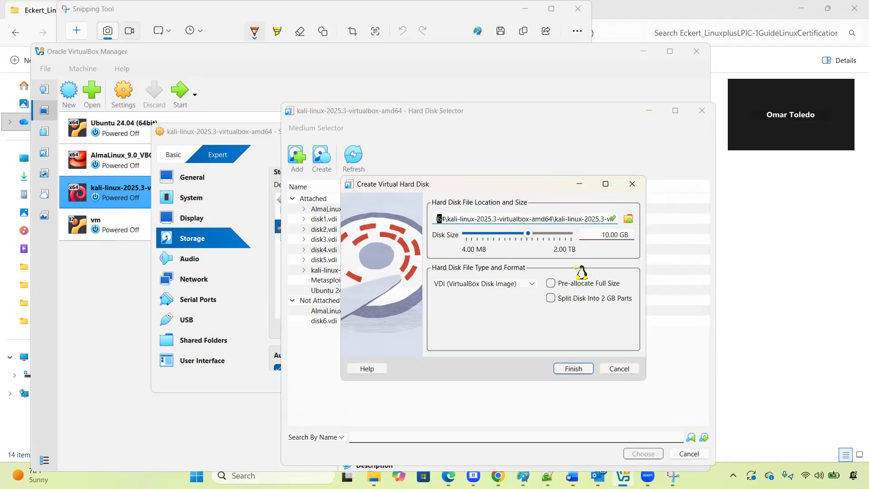
{"action": "key", "text": "ctrl+Left"}
{"action": "key", "text": "ctrl+Left"}
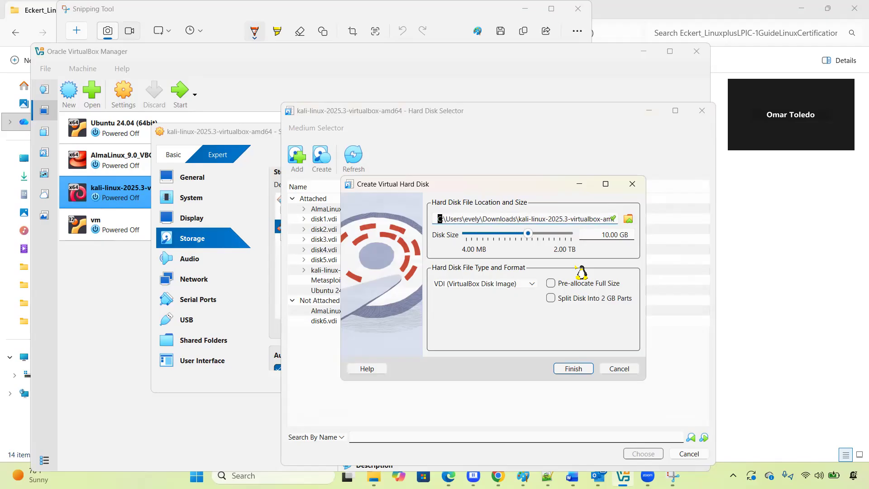
{"action": "key", "text": "Right"}
{"action": "key", "text": "Right"}
{"action": "key", "text": "ctrl+Right"}
{"action": "key", "text": "ctrl+Right"}
{"action": "key", "text": "ctrl+Right"}
{"action": "key", "text": "ctrl+Right"}
Browse for a different save location for the new virtual hard disk and go to the CTS-1111 folder inside MDC
{"action": "left_click", "coordinate": [629, 219]}
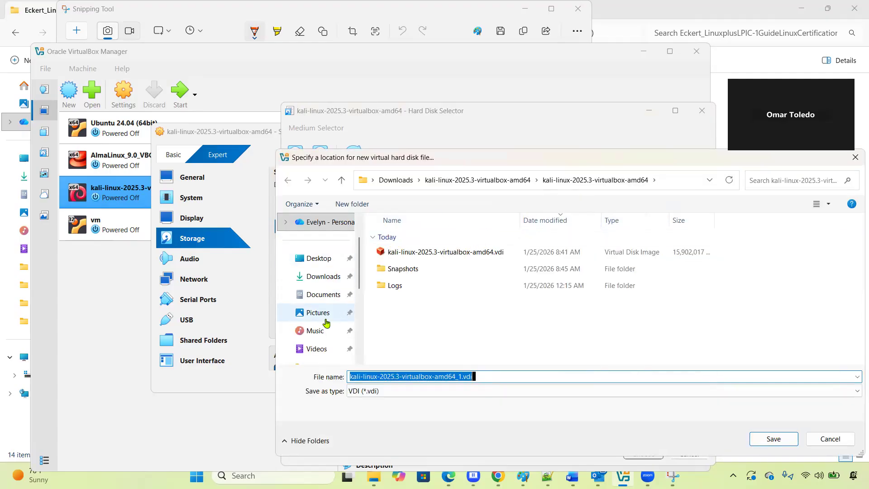
{"action": "left_click", "coordinate": [325, 299]}
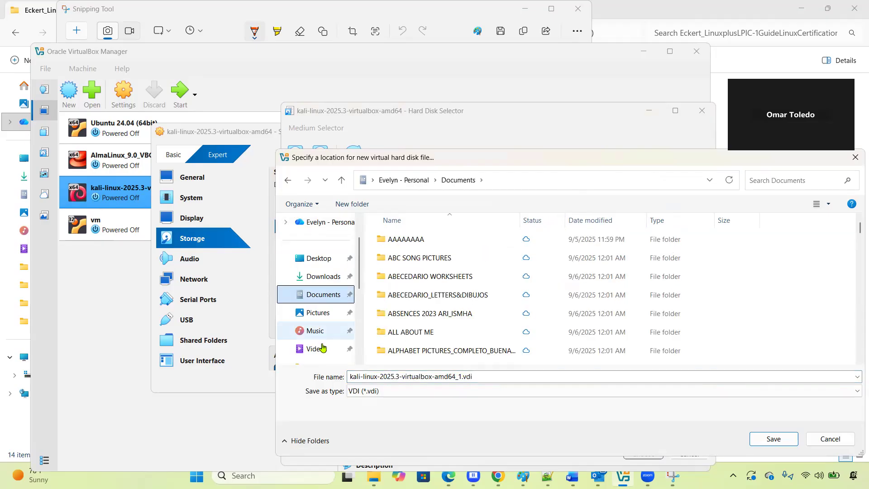
{"action": "scroll", "coordinate": [326, 289], "scroll_direction": "down", "scroll_amount": 6}
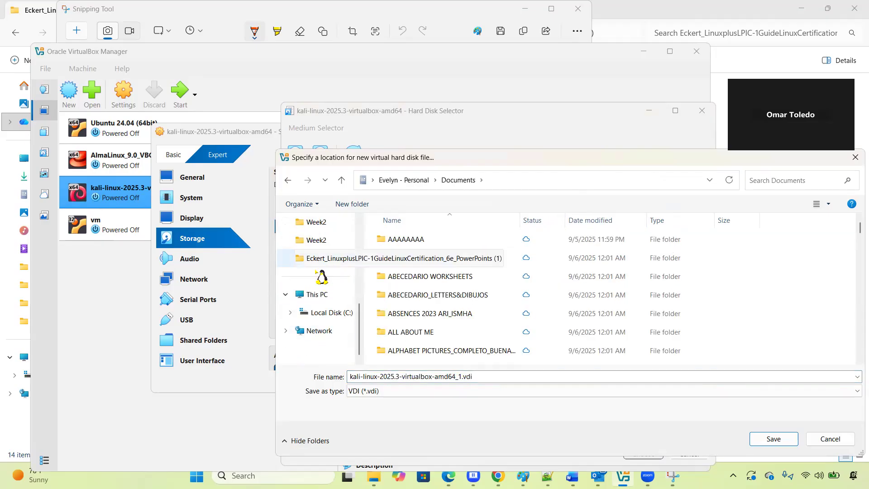
{"action": "scroll", "coordinate": [327, 277], "scroll_direction": "up", "scroll_amount": 3}
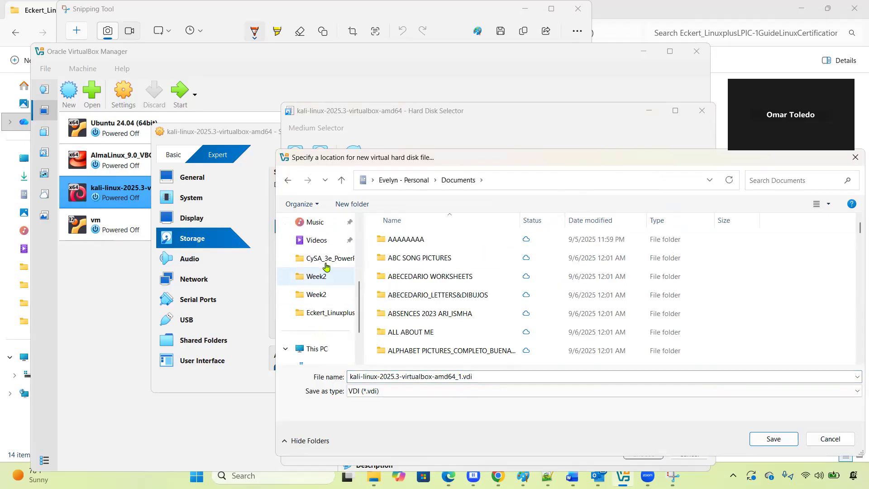
{"action": "left_click", "coordinate": [323, 259]}
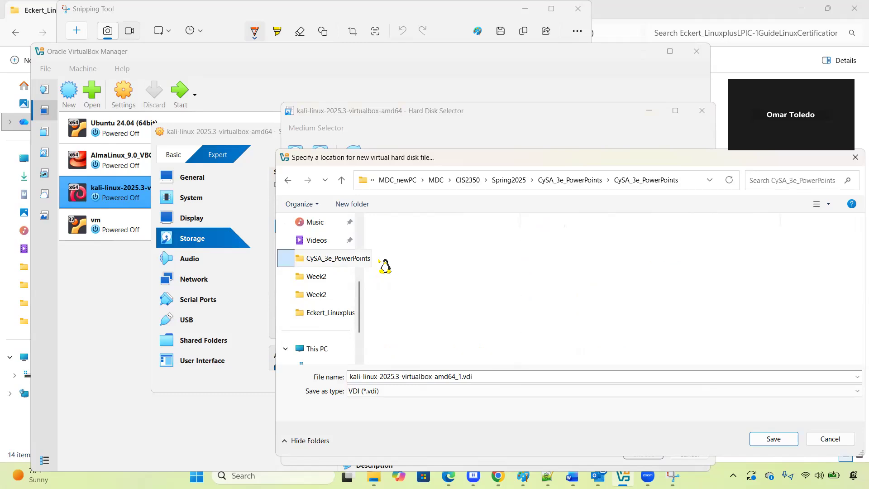
{"action": "left_click", "coordinate": [438, 181]}
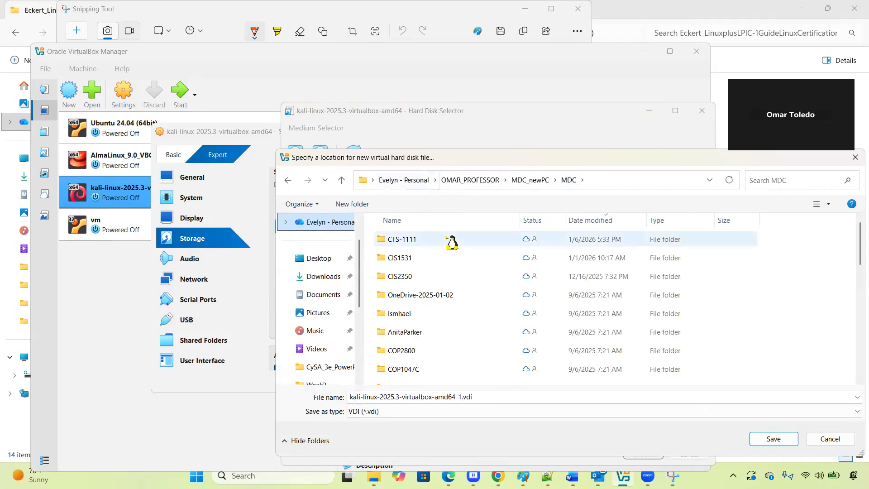
{"action": "double_click", "coordinate": [423, 240]}
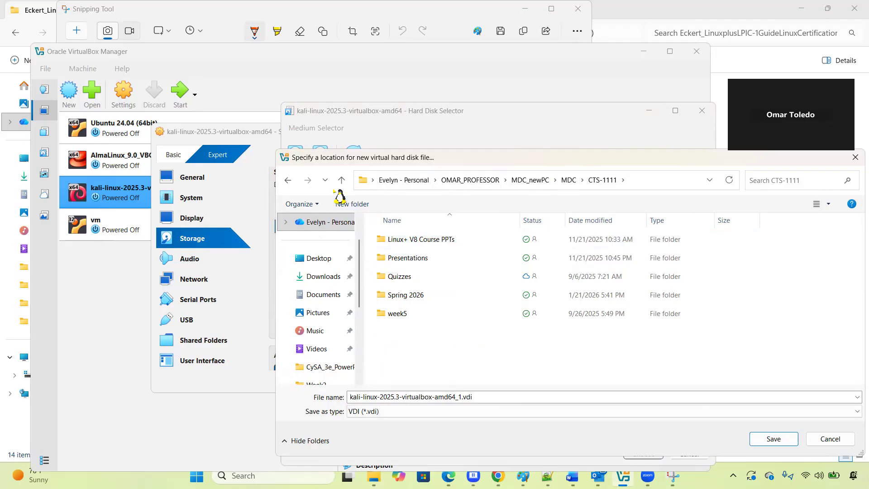
{"action": "left_click", "coordinate": [365, 185]}
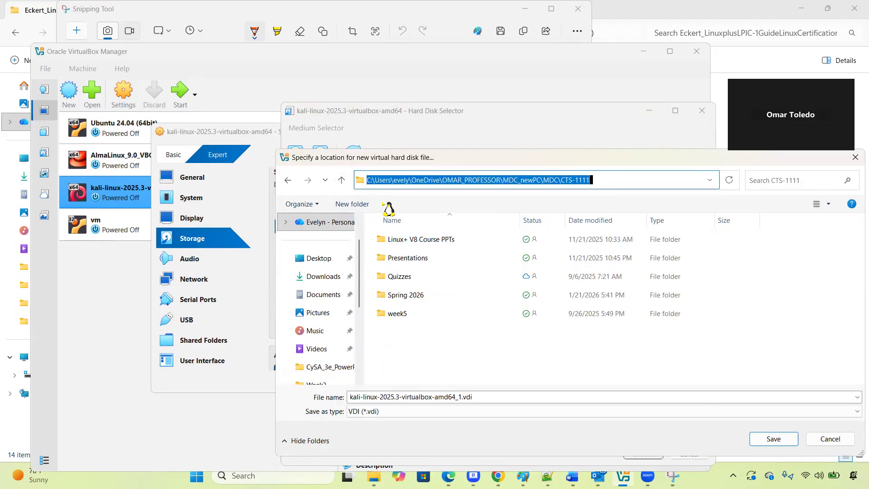
{"action": "left_click", "coordinate": [493, 317]}
Create a folder named snapshots inside CTS-1111 and open it
{"action": "left_click", "coordinate": [351, 205]}
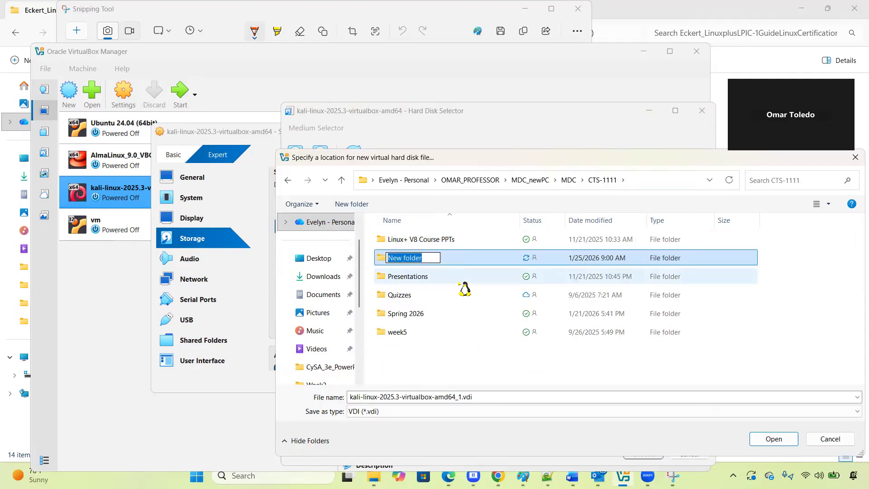
{"action": "type", "text": "sna"}
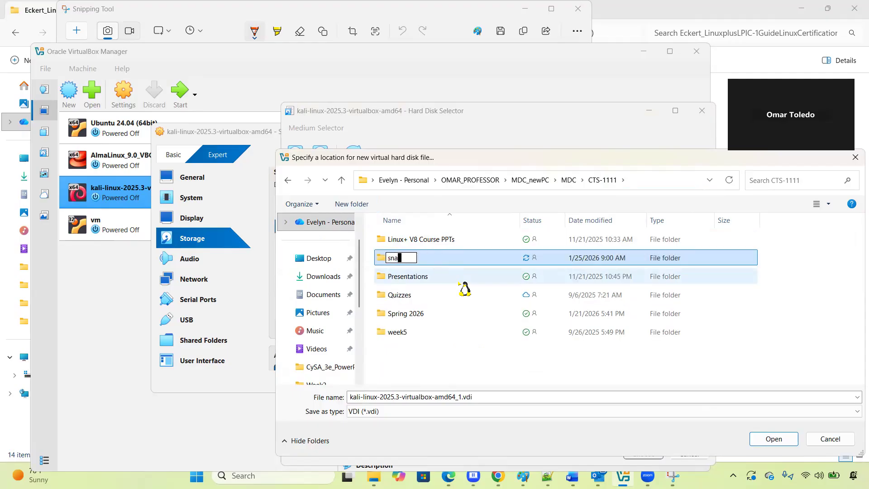
{"action": "type", "text": "pshots"}
{"action": "key", "text": "Return"}
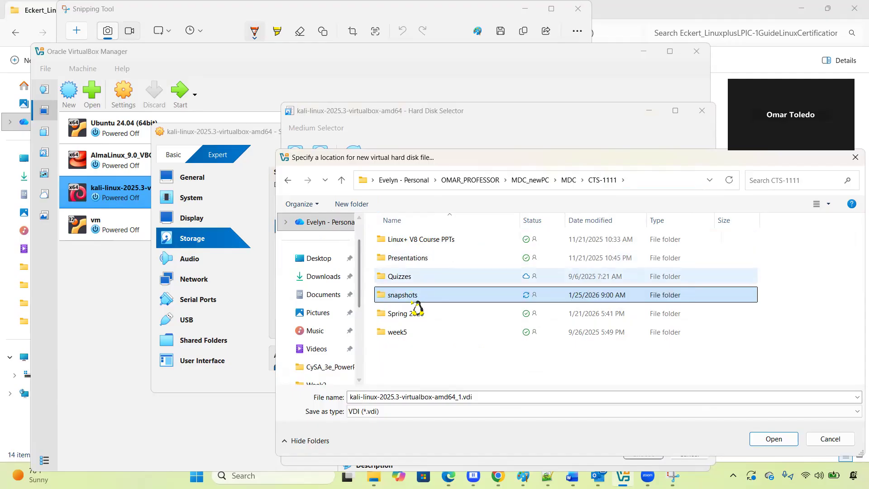
{"action": "key", "text": "Return"}
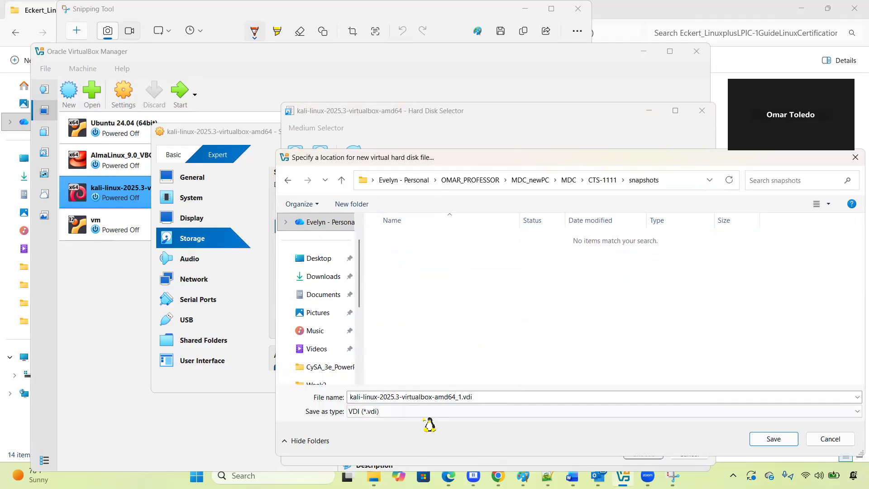
Replace the proposed disk file name with kali-MDC-Disk-Lab.vdi
{"action": "triple_click", "coordinate": [413, 398]}
{"action": "left_click", "coordinate": [430, 398]}
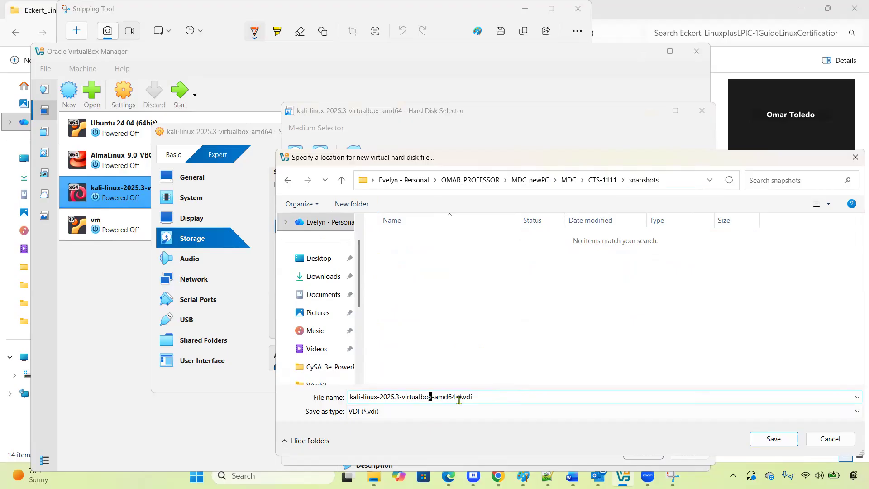
{"action": "left_click", "coordinate": [366, 397]}
{"action": "double_click", "coordinate": [366, 397]}
{"action": "type", "text": "MDC"}
{"action": "left_click_drag", "start_coordinate": [380, 396], "coordinate": [466, 396]}
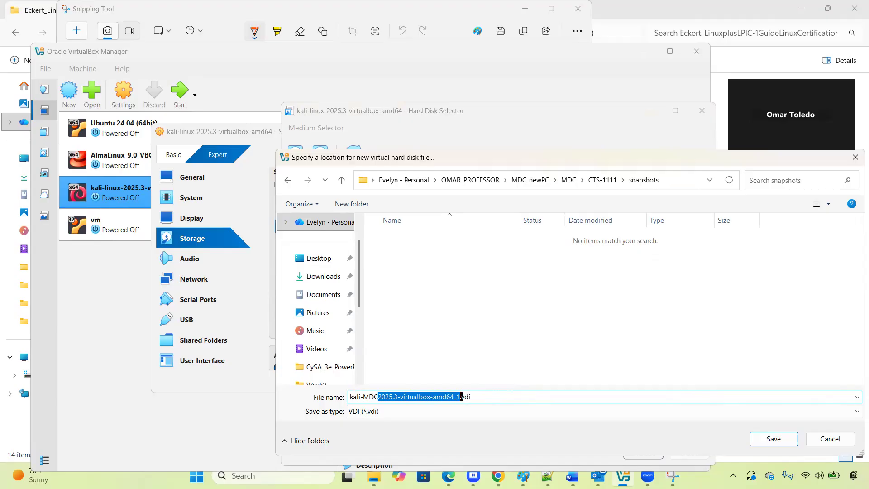
{"action": "key", "text": "BackSpace"}
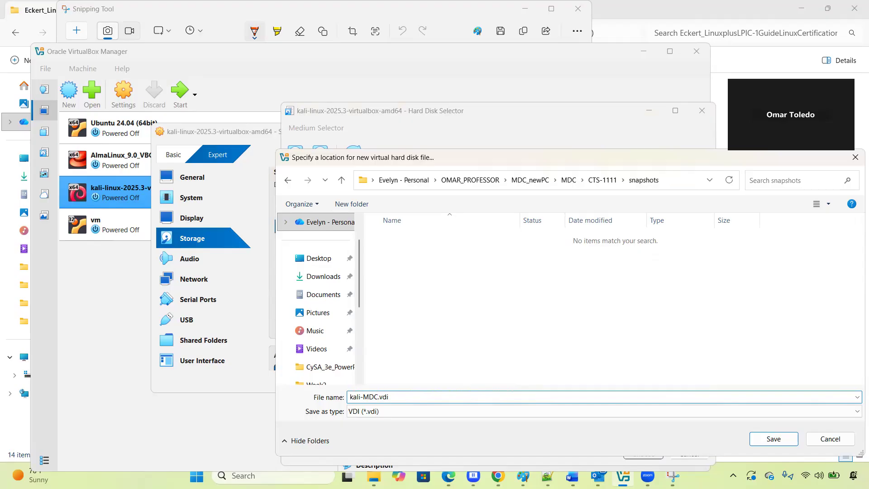
{"action": "type", "text": "-"}
{"action": "type", "text": "F"}
{"action": "key", "text": "BackSpace"}
{"action": "type", "text": "Disk-Lab"}
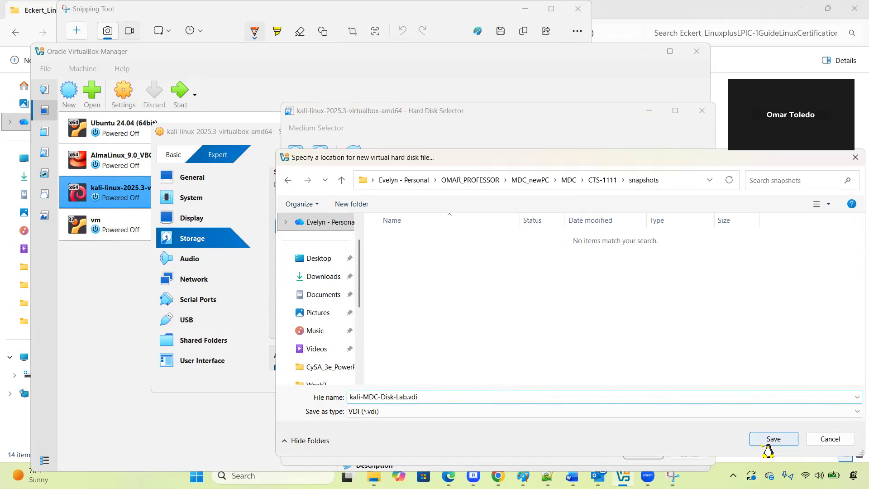
Change the file name to kali-MDC-Disk2-Lab.vdi, save it in the snapshots folder and create the virtual hard disk
{"action": "key", "text": "Left"}
{"action": "key", "text": "Left"}
{"action": "key", "text": "Left"}
{"action": "key", "text": "Left"}
{"action": "type", "text": "2"}
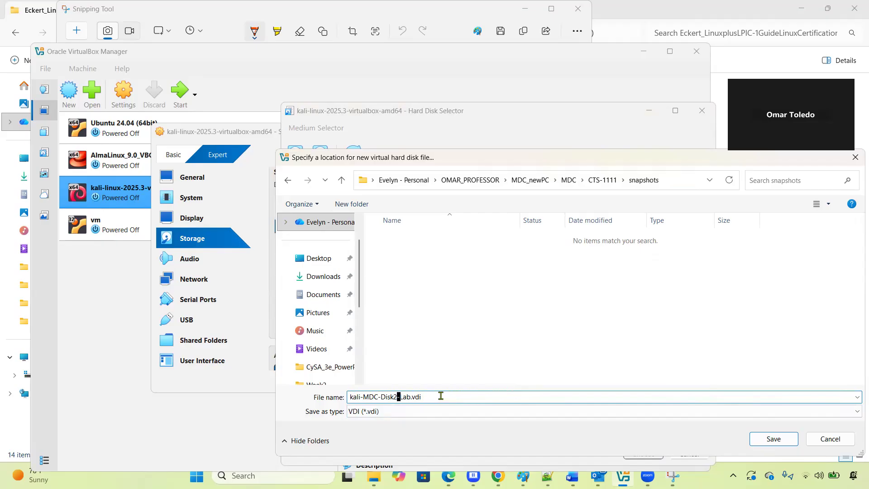
{"action": "left_click_drag", "start_coordinate": [436, 396], "coordinate": [349, 405]}
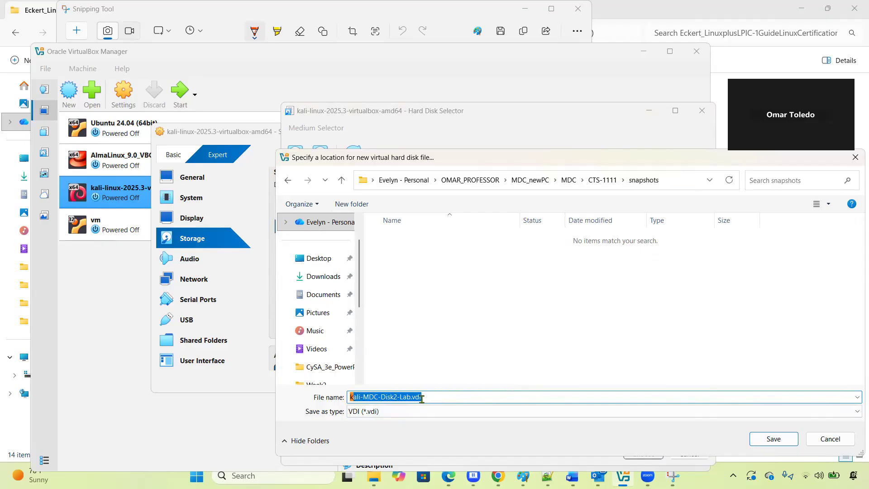
{"action": "left_click", "coordinate": [439, 399]}
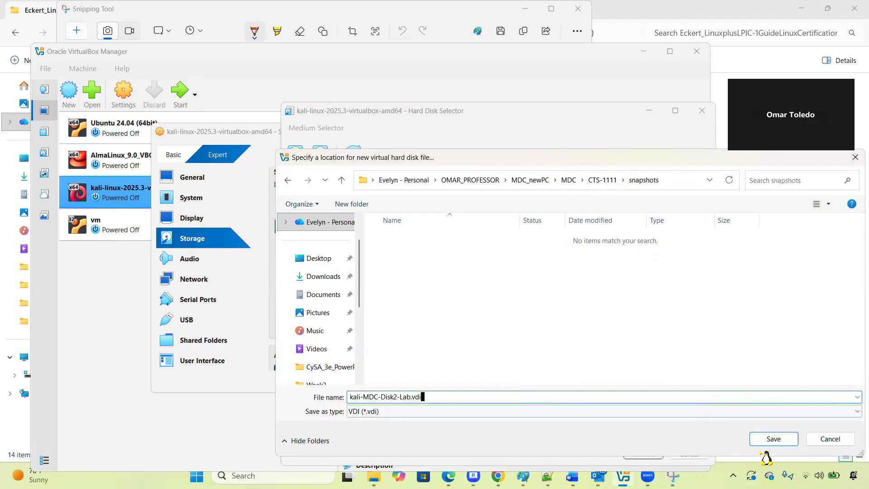
{"action": "left_click", "coordinate": [770, 440]}
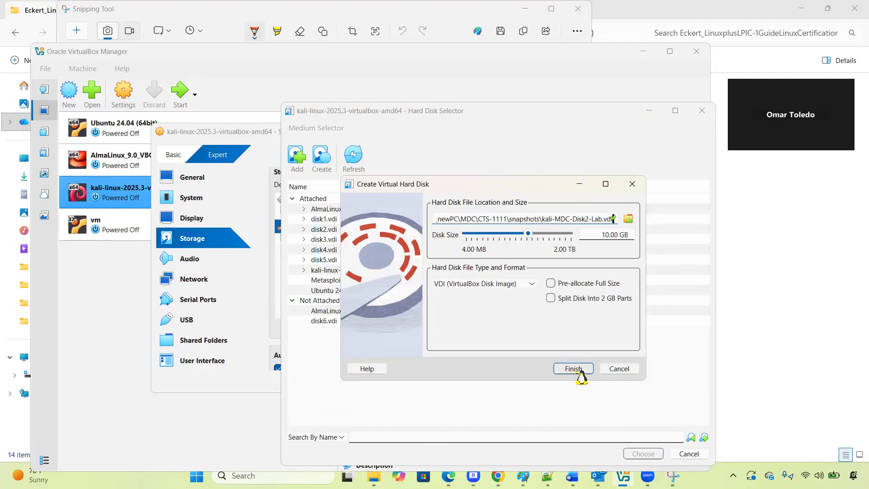
{"action": "left_click", "coordinate": [574, 369]}
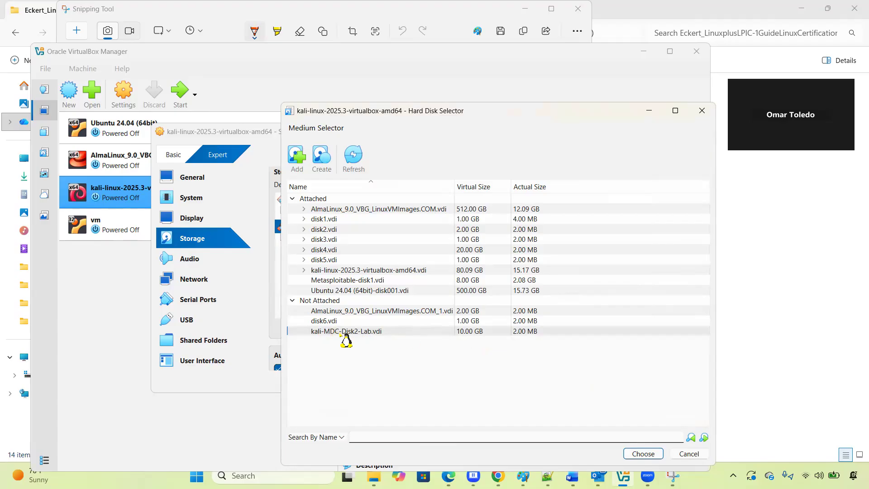
Start creating another virtual hard disk and browse to the snapshots folder in CTS-1111 as its location
{"action": "mouse_move", "coordinate": [346, 340]}
{"action": "left_click", "coordinate": [322, 159]}
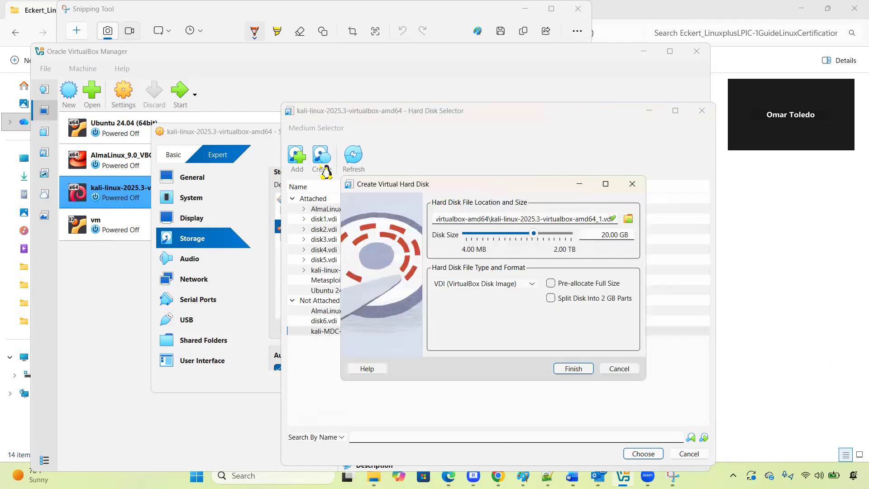
{"action": "left_click", "coordinate": [630, 220]}
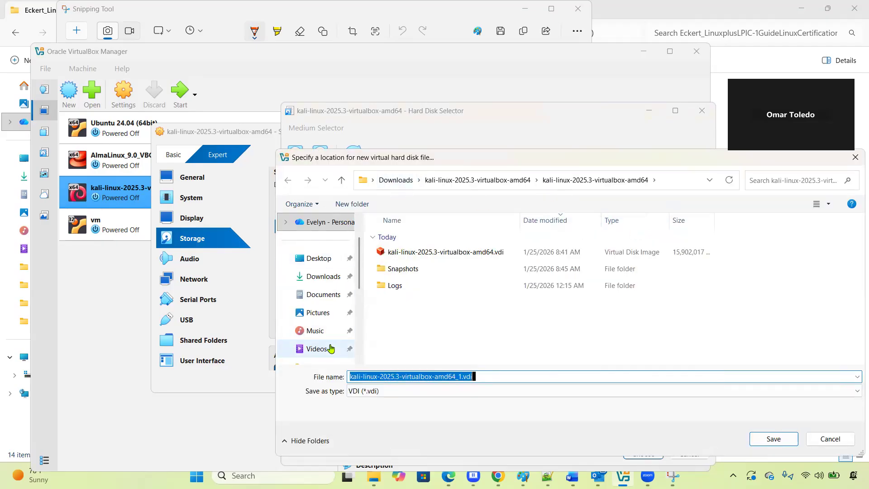
{"action": "scroll", "coordinate": [331, 348], "scroll_direction": "down", "scroll_amount": 3}
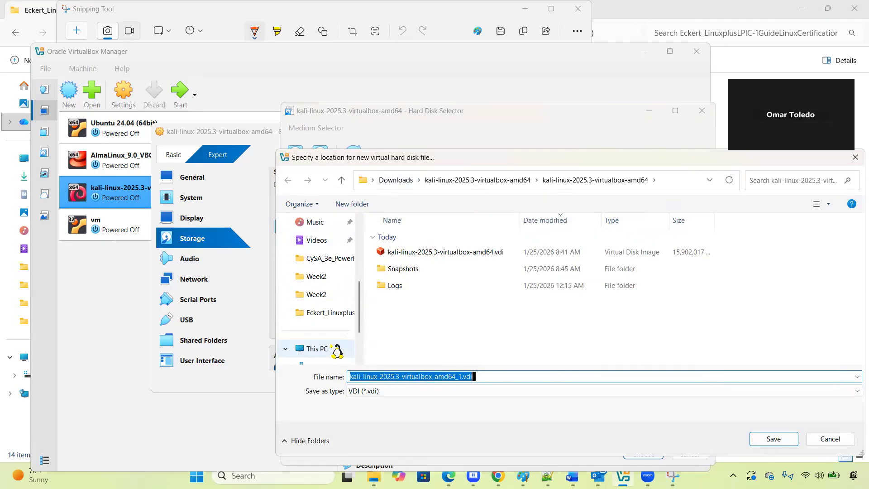
{"action": "left_click", "coordinate": [328, 262]}
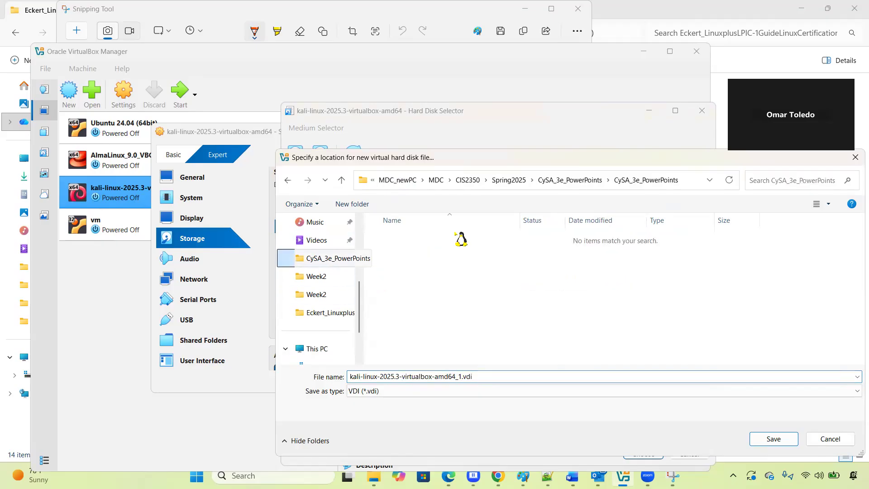
{"action": "left_click", "coordinate": [435, 183]}
{"action": "left_click", "coordinate": [418, 242]}
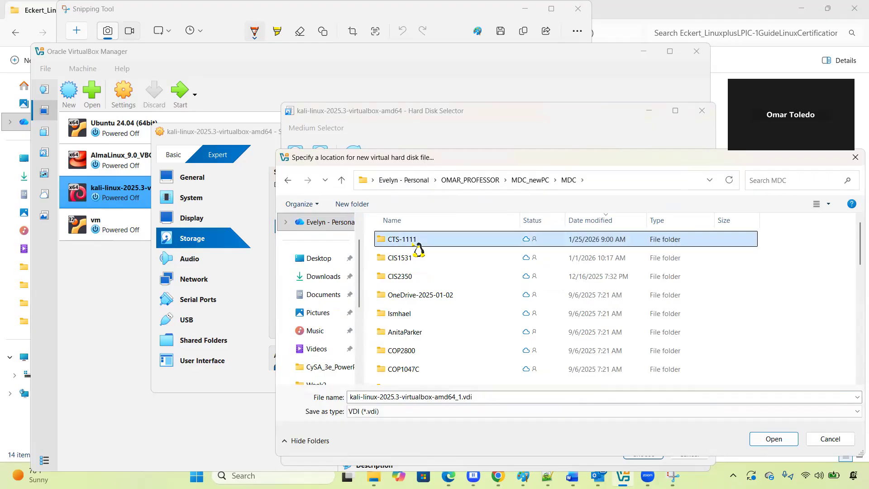
{"action": "double_click", "coordinate": [418, 245]}
{"action": "left_click", "coordinate": [411, 299]}
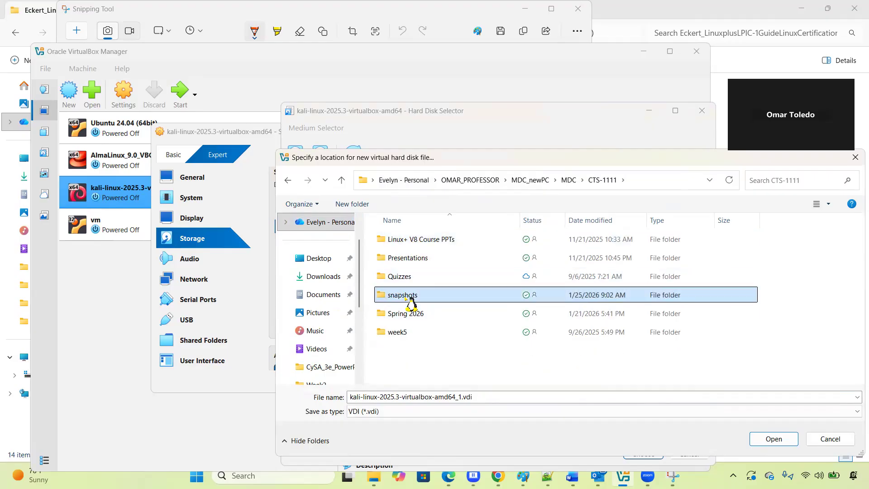
{"action": "double_click", "coordinate": [411, 300]}
Save the new disk's file name as kali-MDC-Disk3-Lab.vdi, based on the existing disk file's name, and set its size to 10 GB
{"action": "left_click", "coordinate": [442, 245]}
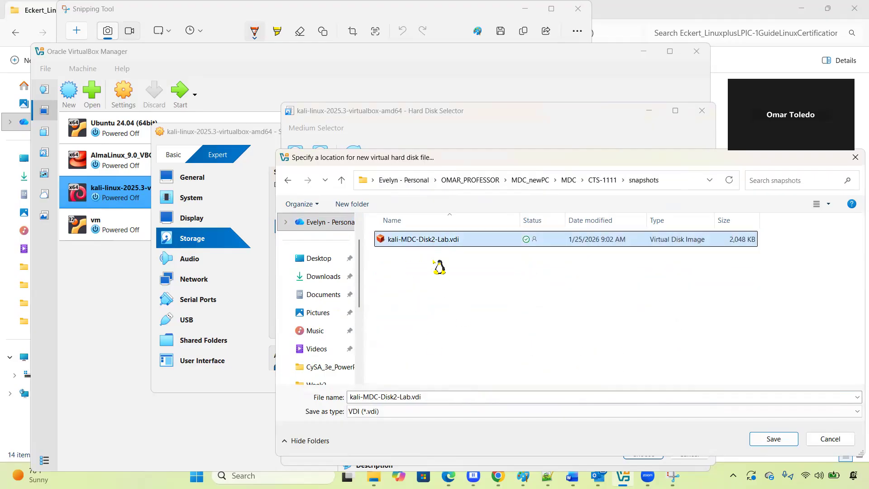
{"action": "left_click", "coordinate": [395, 396]}
{"action": "left_click", "coordinate": [397, 397]}
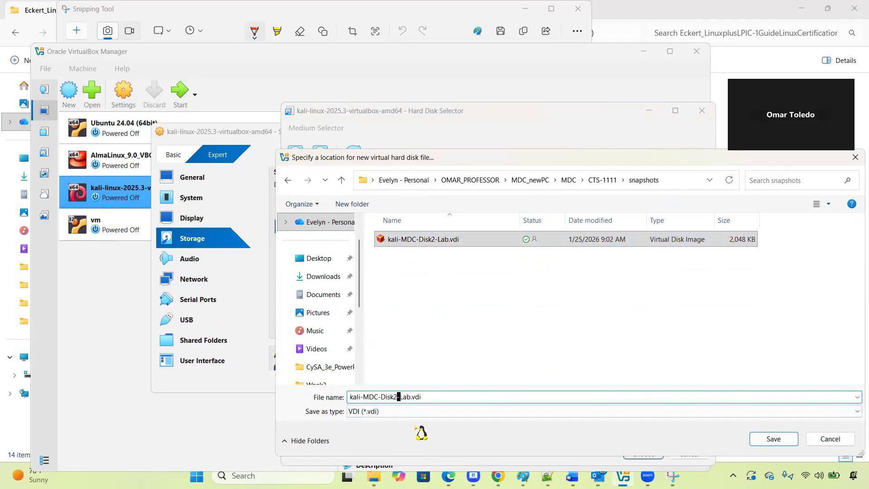
{"action": "key", "text": "BackSpace"}
{"action": "type", "text": "3"}
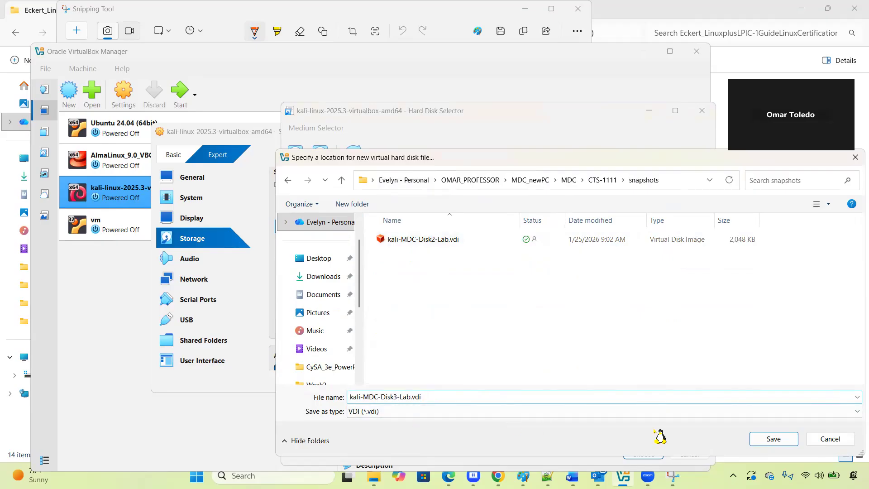
{"action": "left_click", "coordinate": [772, 440]}
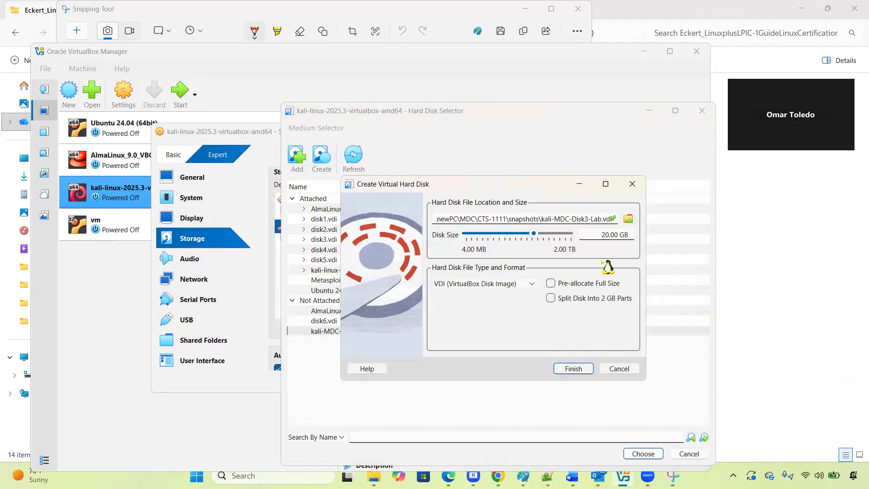
{"action": "double_click", "coordinate": [603, 234]}
{"action": "type", "text": "10"}
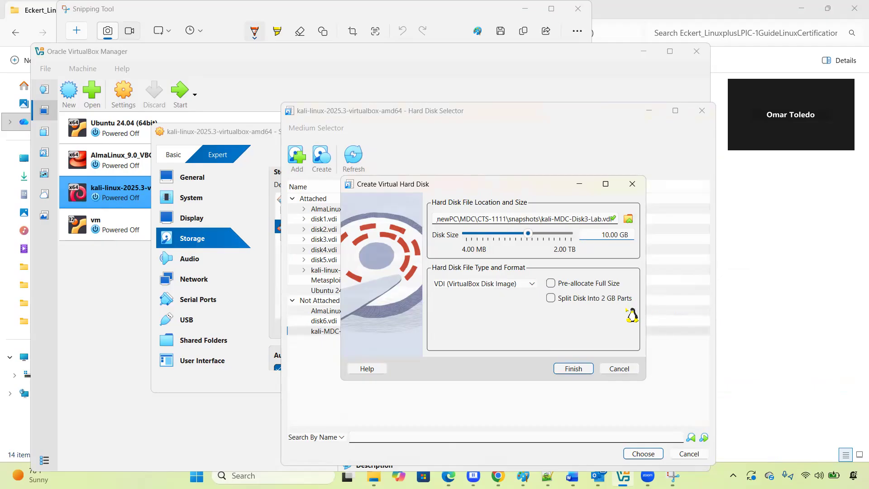
Create the kali-MDC-Disk3-Lab.vdi disk, close the disk selector without choosing a disk, and accept the machine's settings
{"action": "left_click", "coordinate": [578, 371]}
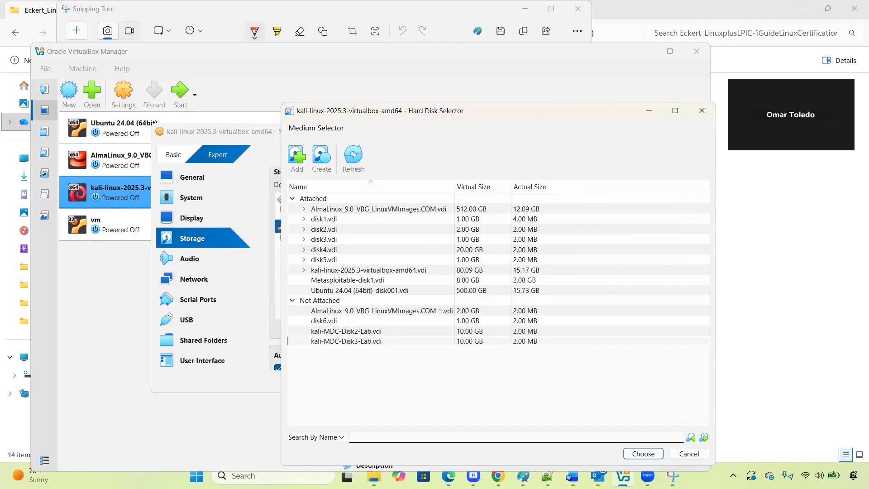
{"action": "left_click", "coordinate": [702, 111]}
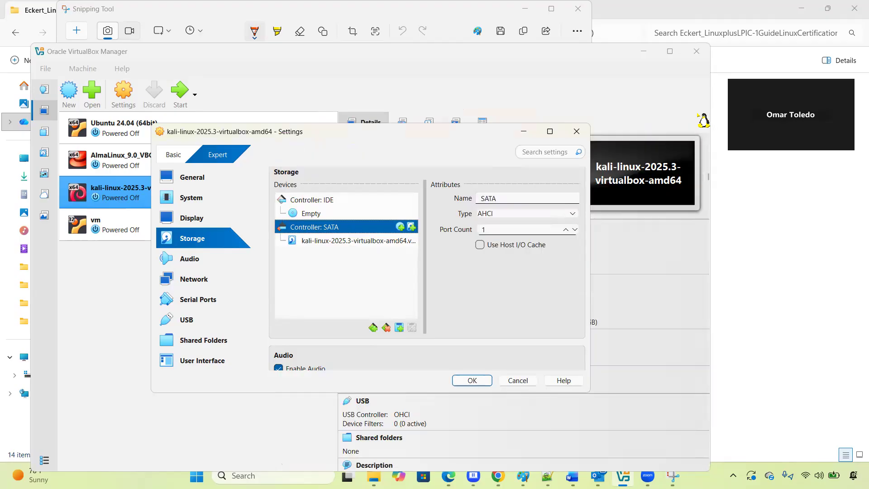
{"action": "left_click", "coordinate": [471, 381]}
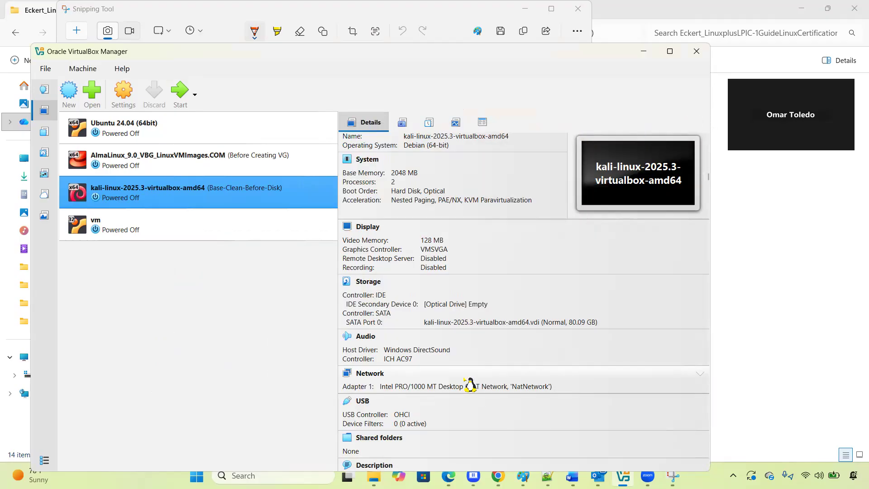
Start the kali-linux-2025.3-virtualbox-amd64 machine with GUI and enlarge its window
{"action": "right_click", "coordinate": [109, 198]}
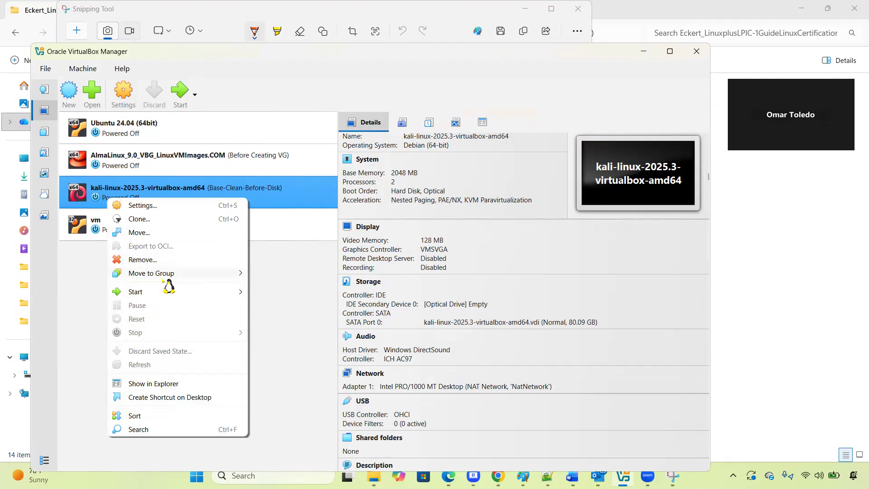
{"action": "mouse_move", "coordinate": [175, 297]}
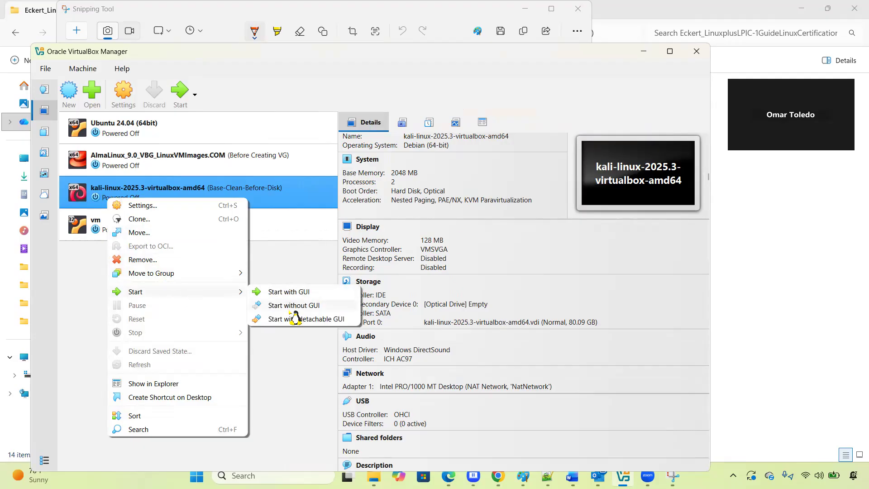
{"action": "left_click", "coordinate": [292, 294]}
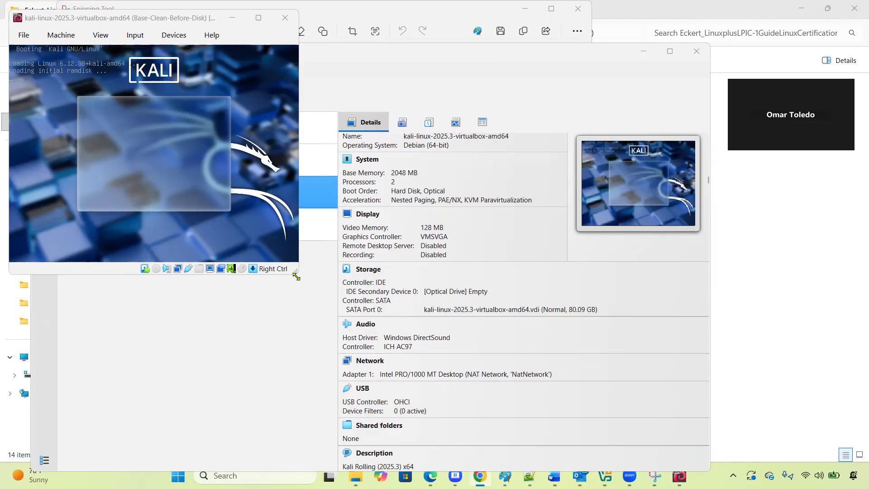
{"action": "left_click_drag", "start_coordinate": [296, 276], "coordinate": [739, 402]}
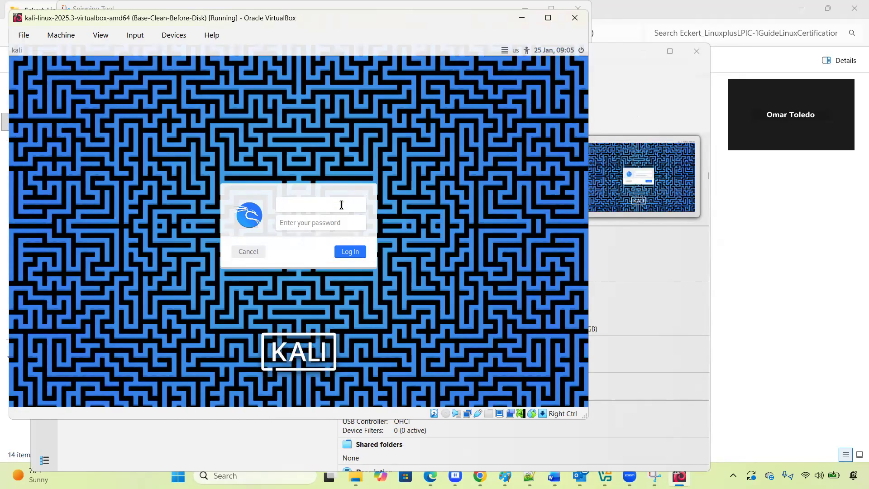
Log in to the Kali desktop with the username and account password
{"action": "type", "text": "kali"}
{"action": "key", "text": "Tab"}
{"action": "type", "text": "kali"}
{"action": "left_click", "coordinate": [351, 252]}
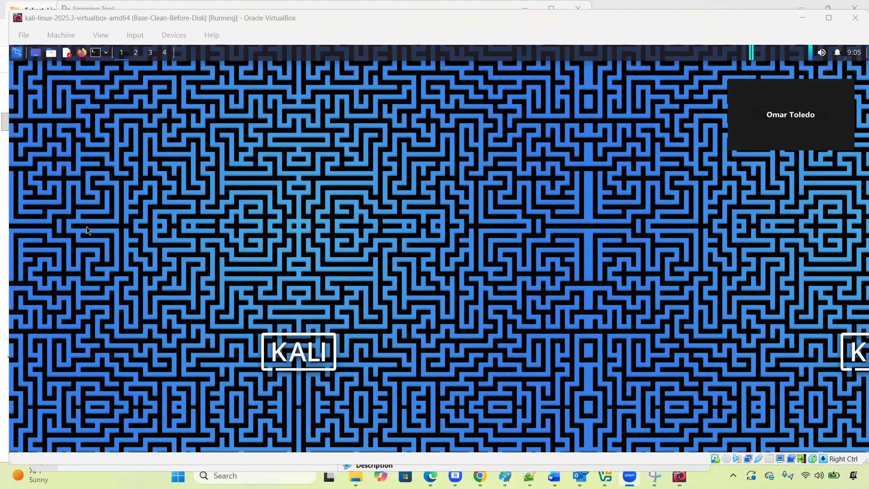
{"action": "left_click", "coordinate": [376, 189]}
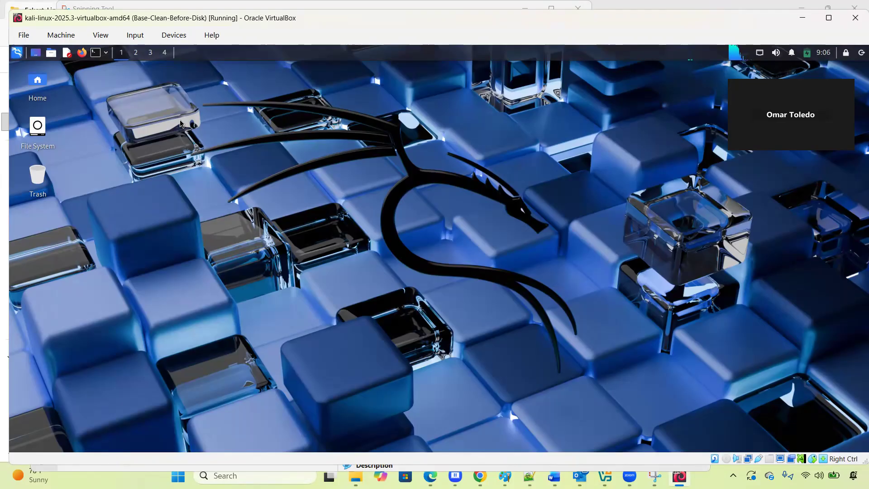
Open a terminal in the Kali Desktop folder
{"action": "left_click", "coordinate": [106, 54]}
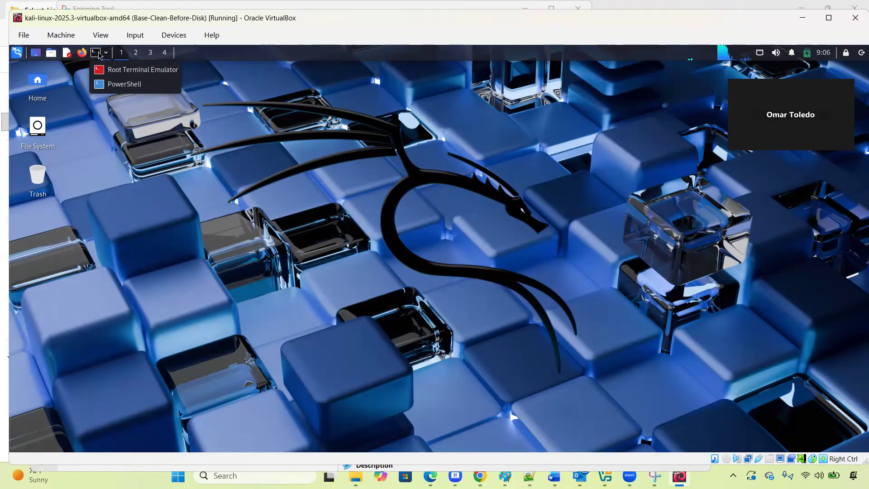
{"action": "left_click", "coordinate": [98, 55]}
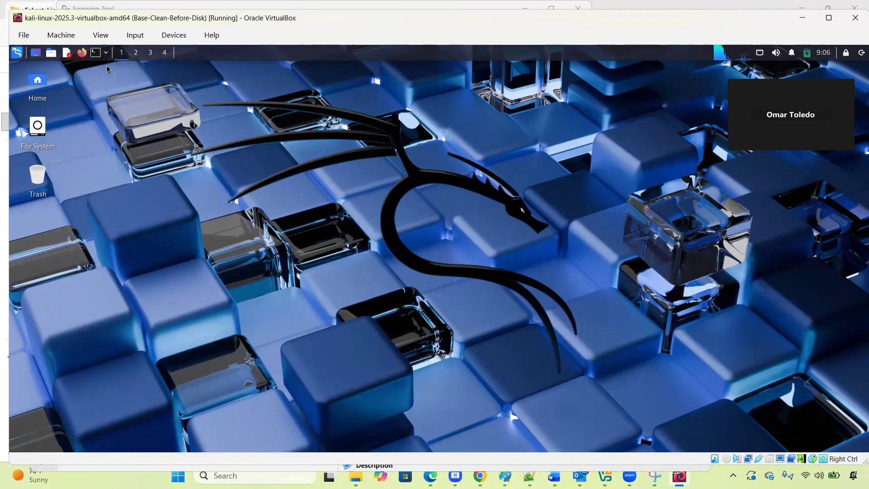
{"action": "right_click", "coordinate": [341, 158]}
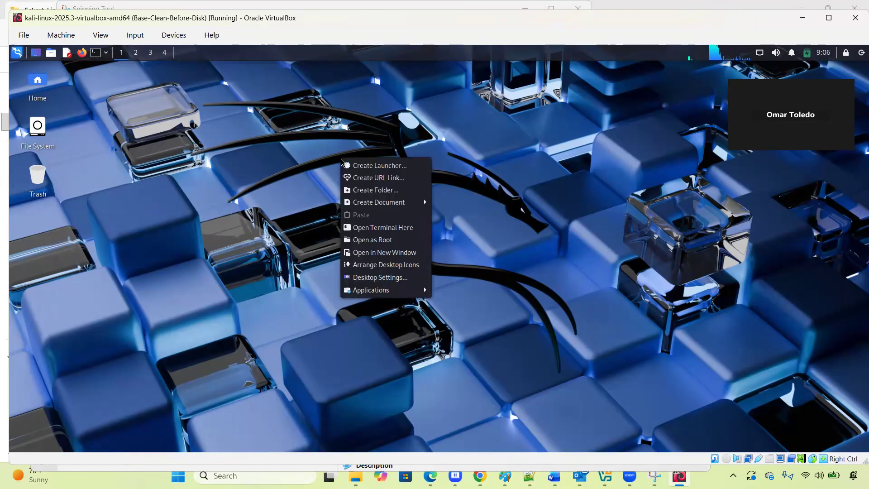
{"action": "left_click", "coordinate": [398, 227]}
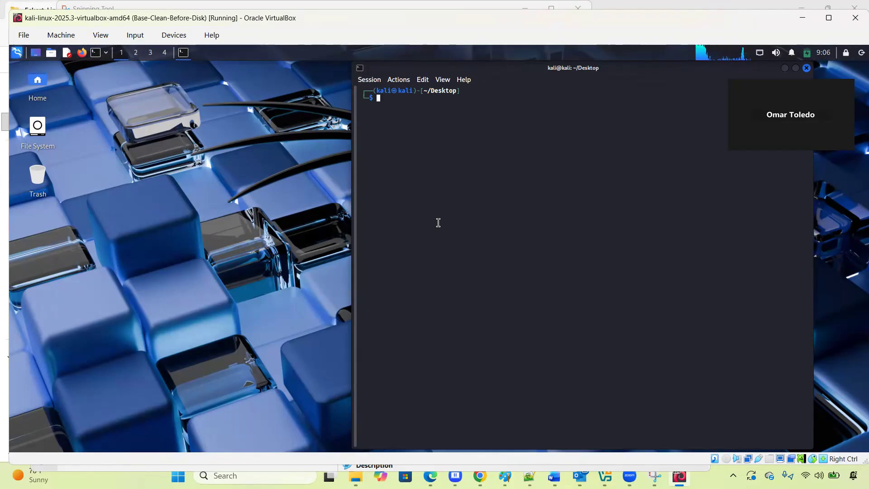
List the block devices with lsblk and highlight the sda disk's line in the output
{"action": "type", "text": "lsbl"}
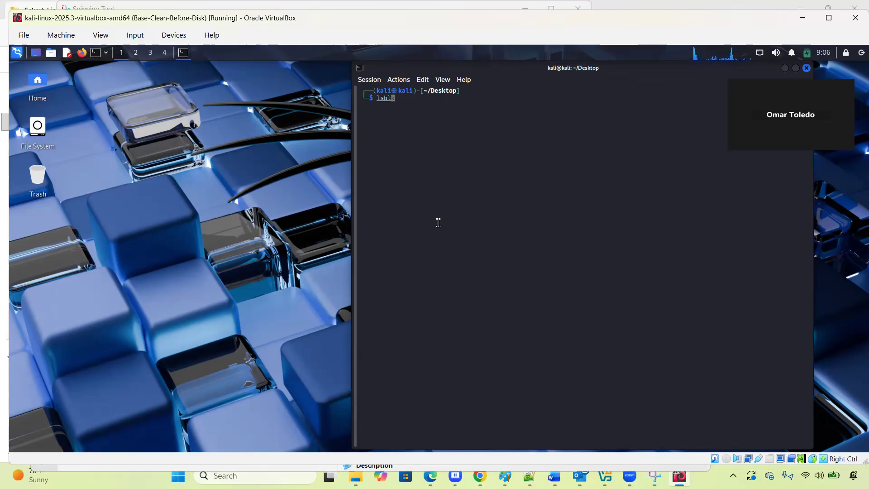
{"action": "type", "text": "k"}
{"action": "key", "text": "Return"}
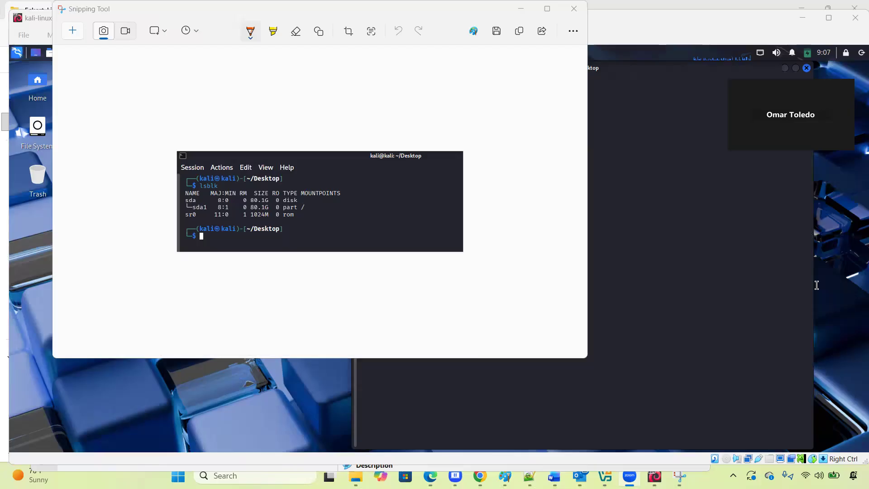
{"action": "left_click", "coordinate": [664, 207]}
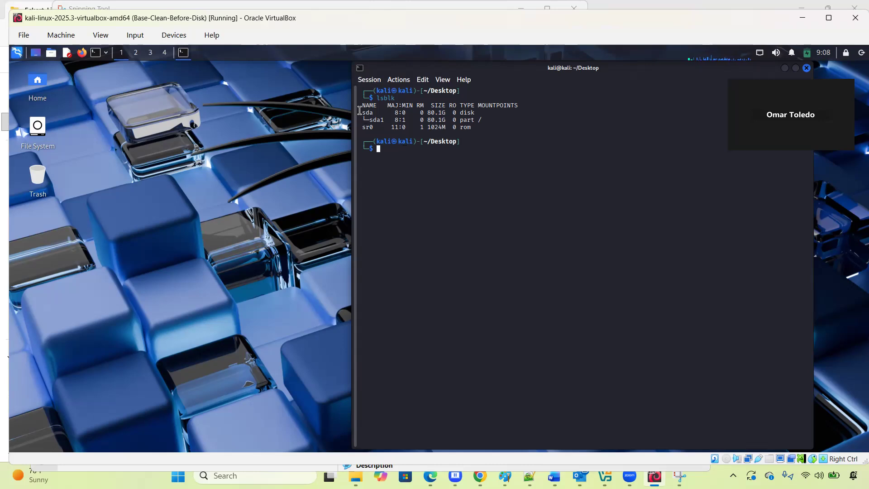
{"action": "left_click_drag", "start_coordinate": [364, 112], "coordinate": [495, 113]}
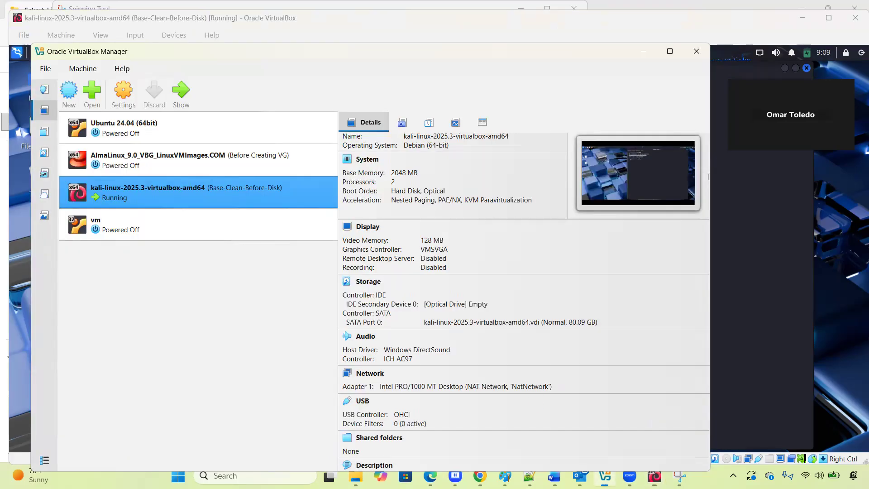
Switch to the VirtualBox Manager and power off the running Kali machine without a shutdown procedure
{"action": "left_click", "coordinate": [605, 475]}
{"action": "right_click", "coordinate": [163, 199]}
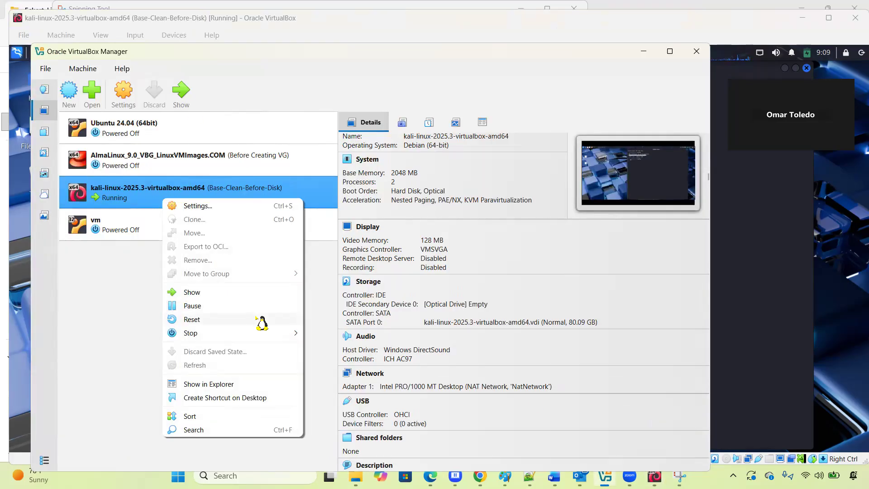
{"action": "mouse_move", "coordinate": [265, 335]}
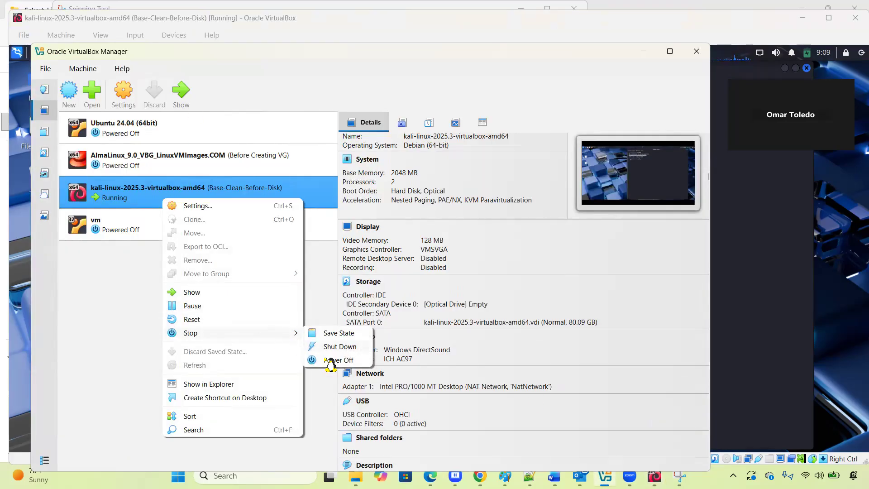
{"action": "left_click", "coordinate": [333, 361]}
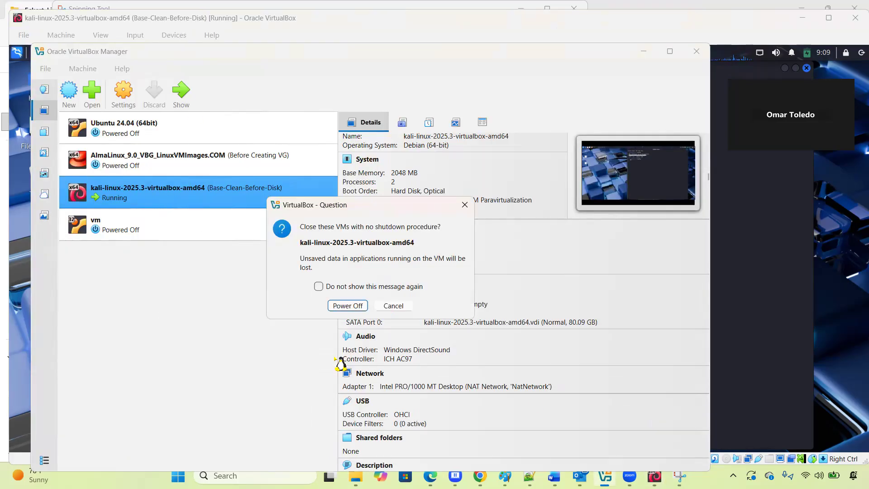
{"action": "left_click", "coordinate": [357, 307]}
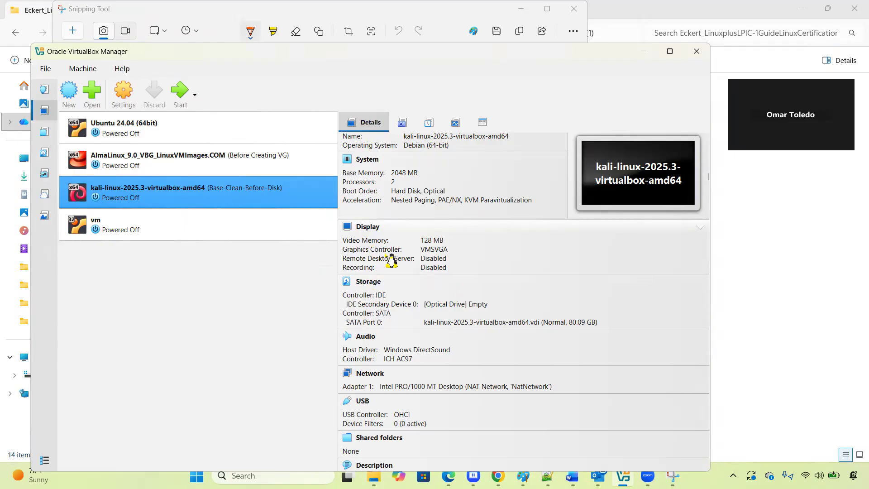
In the Kali machine's storage settings, widen the window and attach kali-MDC-Disk2-Lab.vdi to the SATA controller
{"action": "left_click", "coordinate": [367, 285]}
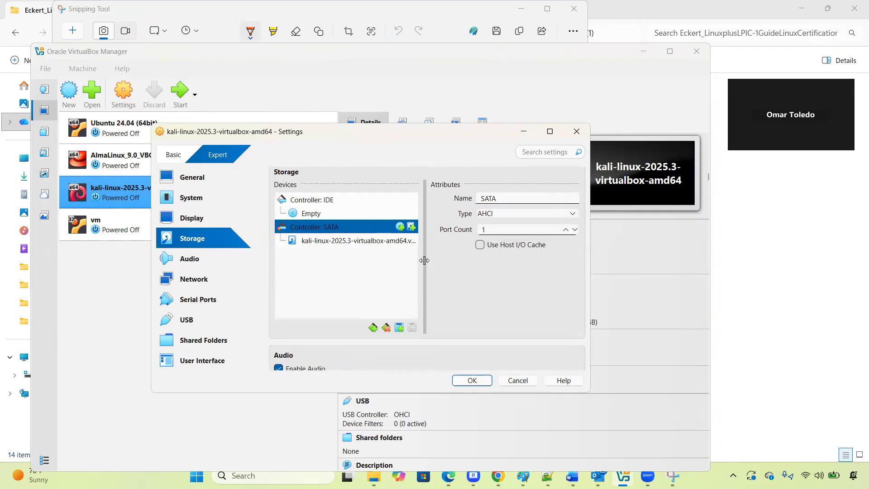
{"action": "left_click_drag", "start_coordinate": [591, 256], "coordinate": [710, 261]}
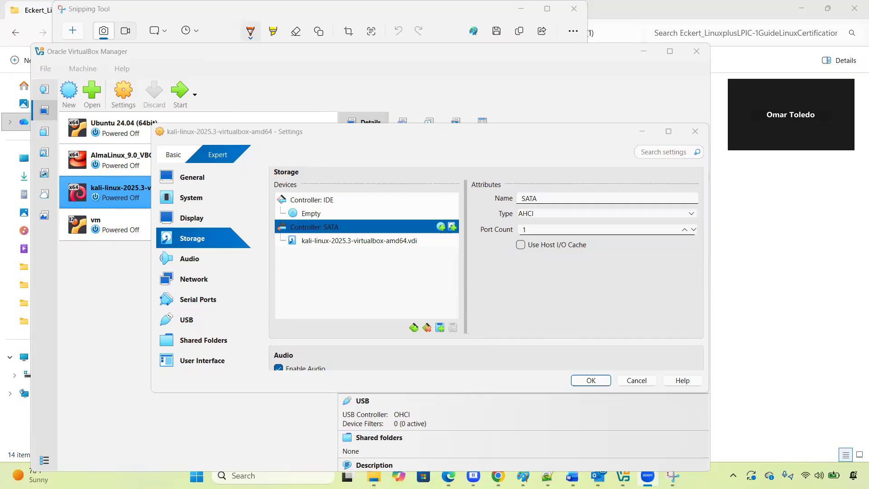
{"action": "left_click", "coordinate": [330, 244]}
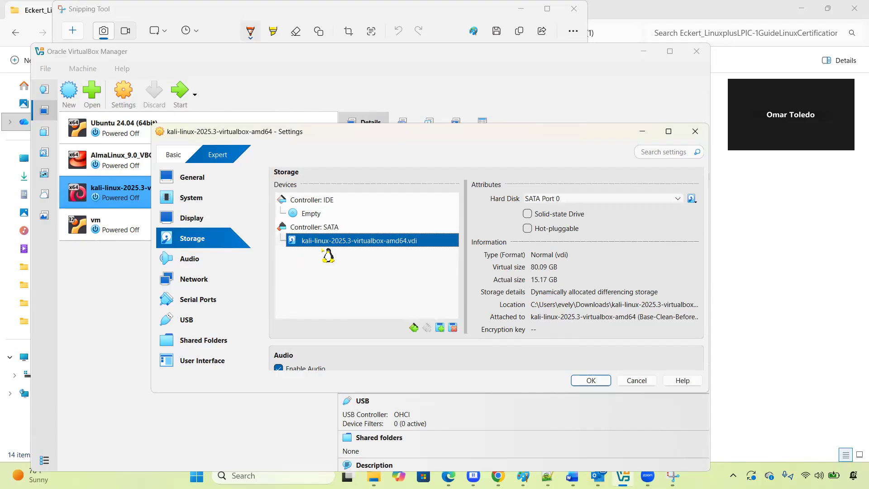
{"action": "mouse_move", "coordinate": [335, 242]}
{"action": "left_click", "coordinate": [328, 228]}
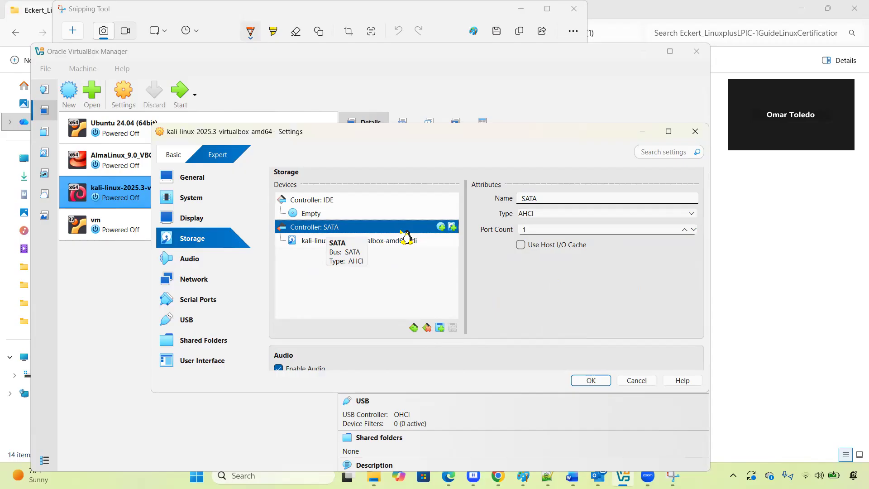
{"action": "left_click", "coordinate": [461, 230]}
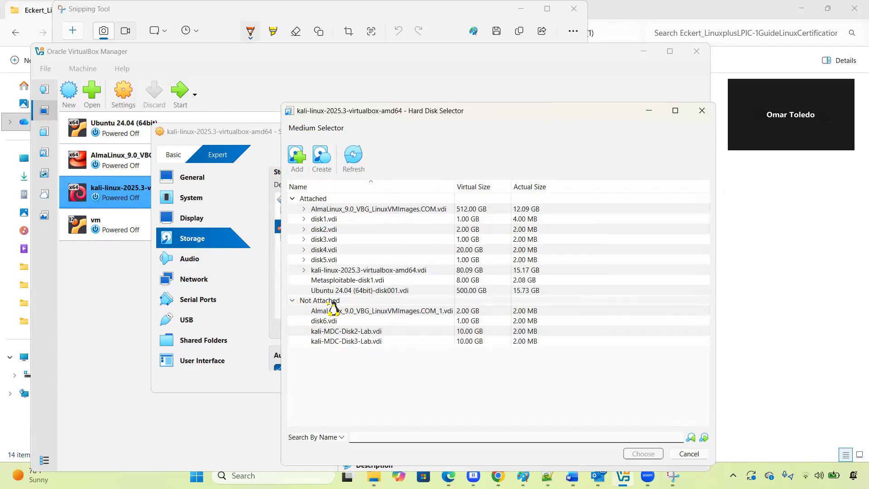
{"action": "left_click", "coordinate": [328, 333]}
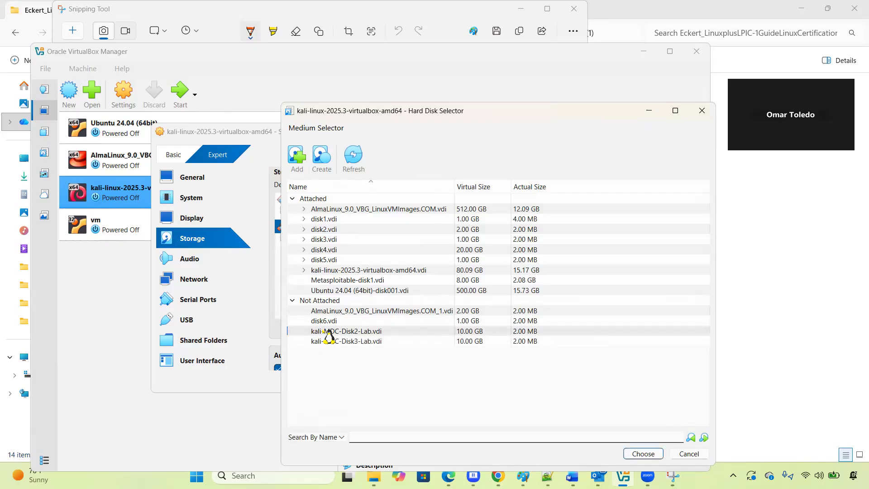
{"action": "left_click", "coordinate": [643, 454]}
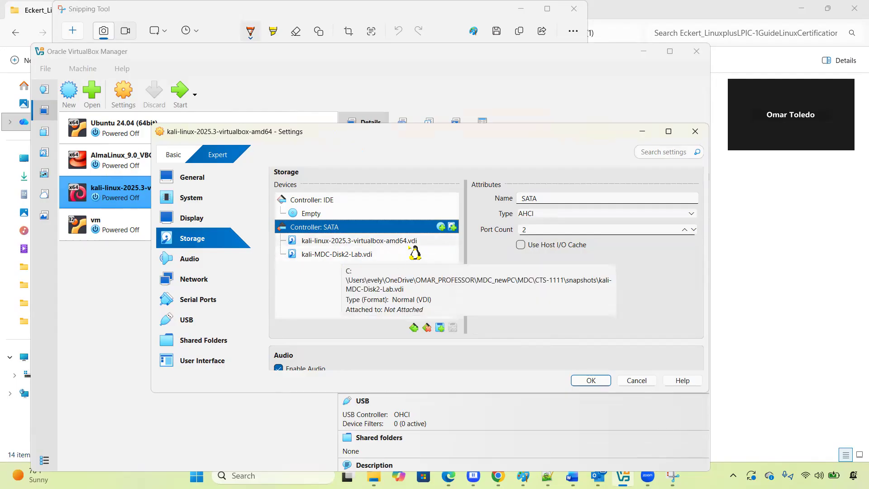
Attach kali-MDC-Disk3-Lab.vdi to the SATA controller as well and save the machine's settings
{"action": "left_click", "coordinate": [452, 227]}
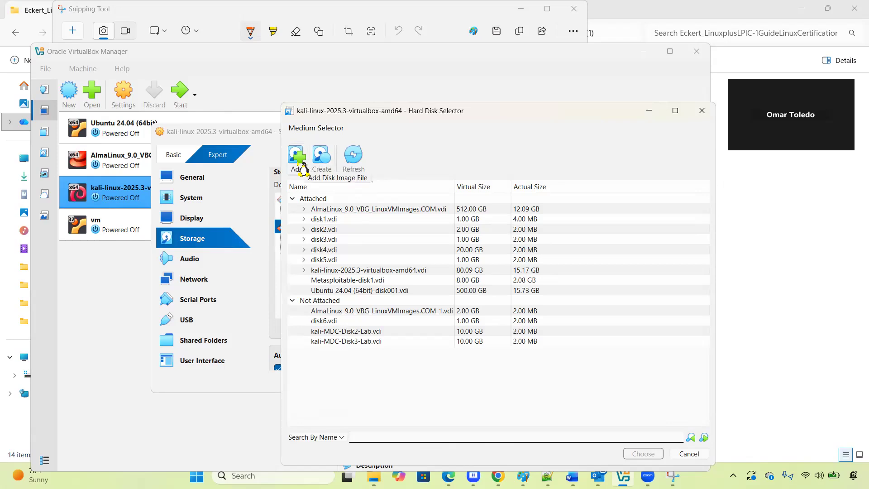
{"action": "left_click", "coordinate": [335, 342]}
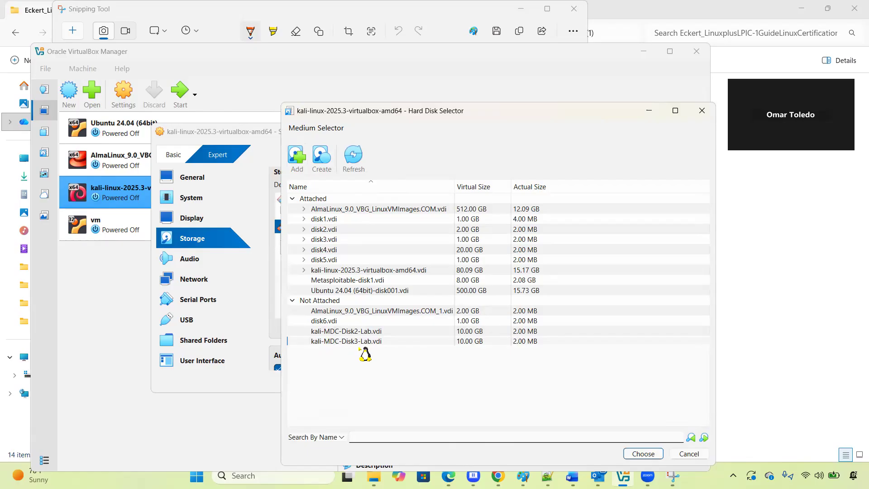
{"action": "left_click", "coordinate": [643, 454]}
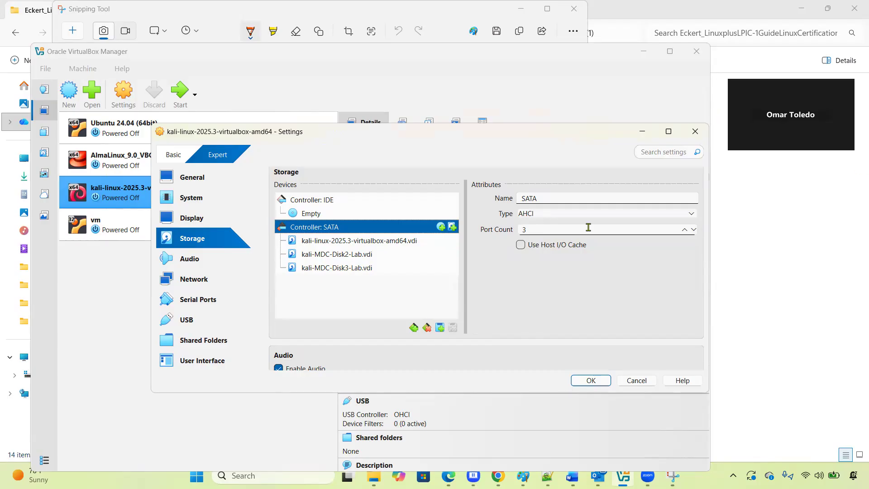
{"action": "left_click", "coordinate": [591, 381]}
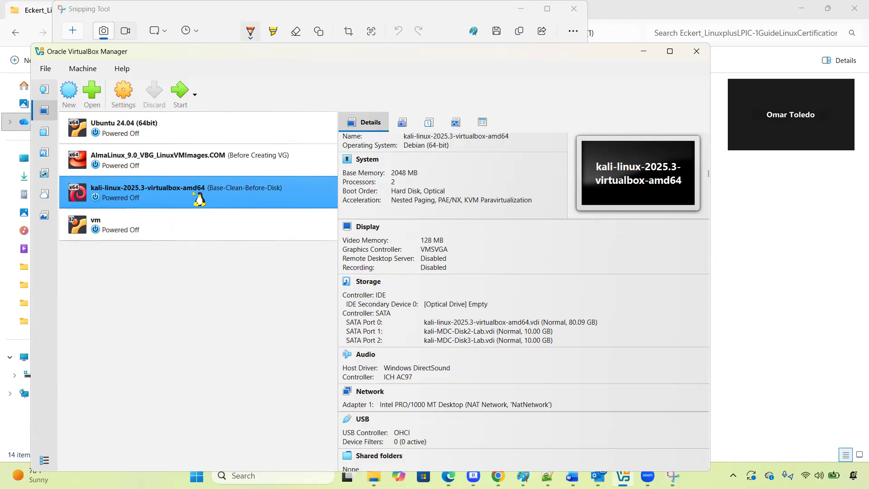
Open the Kali machine's snapshots and start a new snapshot named Base-Clean-After-Disks
{"action": "left_click", "coordinate": [83, 68]}
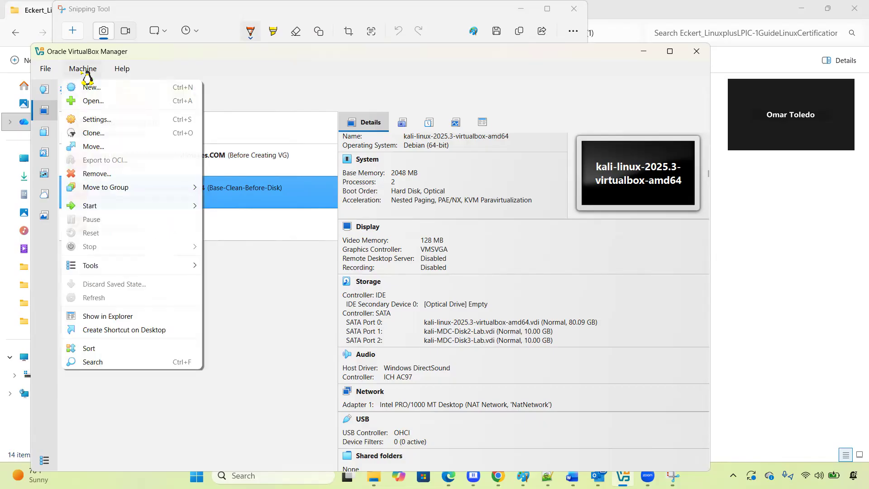
{"action": "left_click", "coordinate": [275, 79]}
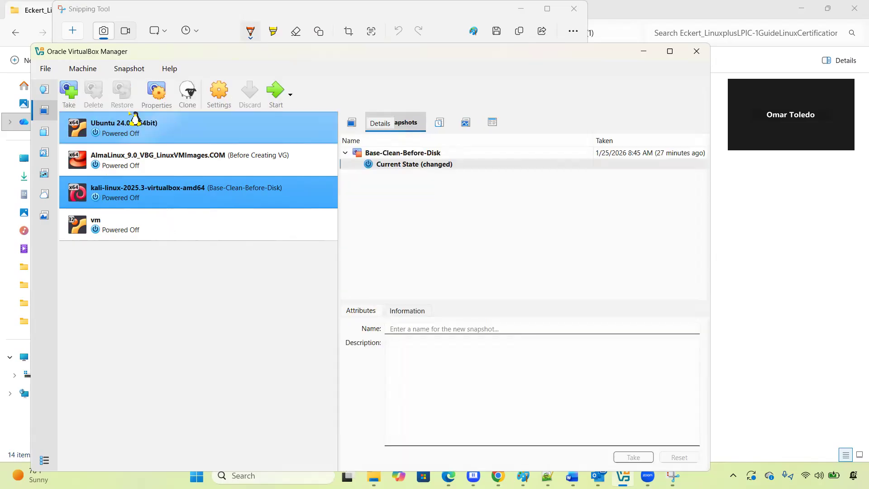
{"action": "left_click", "coordinate": [68, 94]}
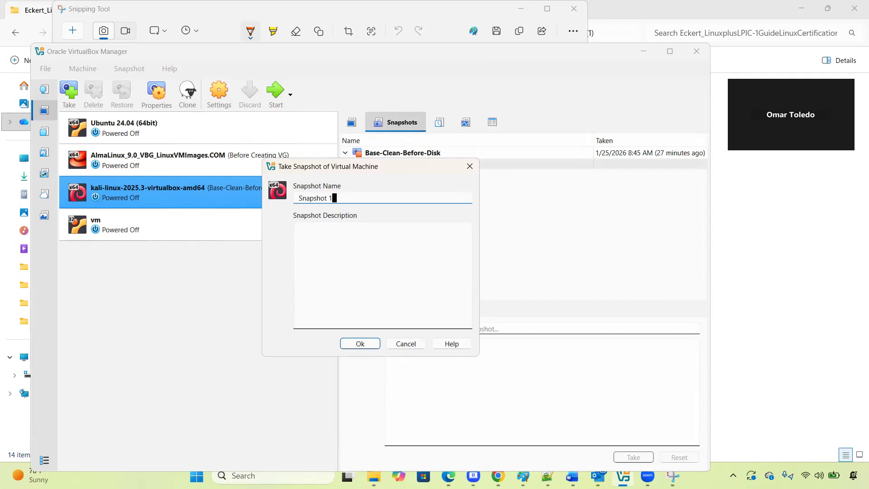
{"action": "key", "text": "BackSpace"}
{"action": "key", "text": "BackSpace"}
{"action": "key", "text": "BackSpace"}
{"action": "key", "text": "BackSpace"}
{"action": "key", "text": "BackSpace"}
{"action": "key", "text": "BackSpace"}
{"action": "key", "text": "BackSpace"}
{"action": "key", "text": "BackSpace"}
{"action": "key", "text": "BackSpace"}
{"action": "key", "text": "BackSpace"}
{"action": "left_click_drag", "start_coordinate": [412, 171], "coordinate": [475, 225]}
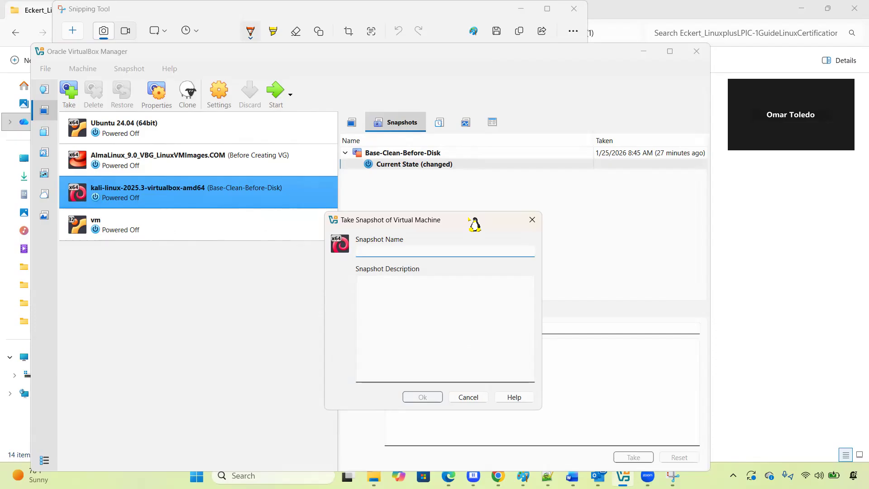
{"action": "type", "text": "Base-Clean-After-Disks"}
Describe the snapshot as "This snapshot was taken after creating the disk2 and disk3 and attaching then to the controler SATA." and take it
{"action": "left_click", "coordinate": [456, 287]}
{"action": "type", "text": "This sn"}
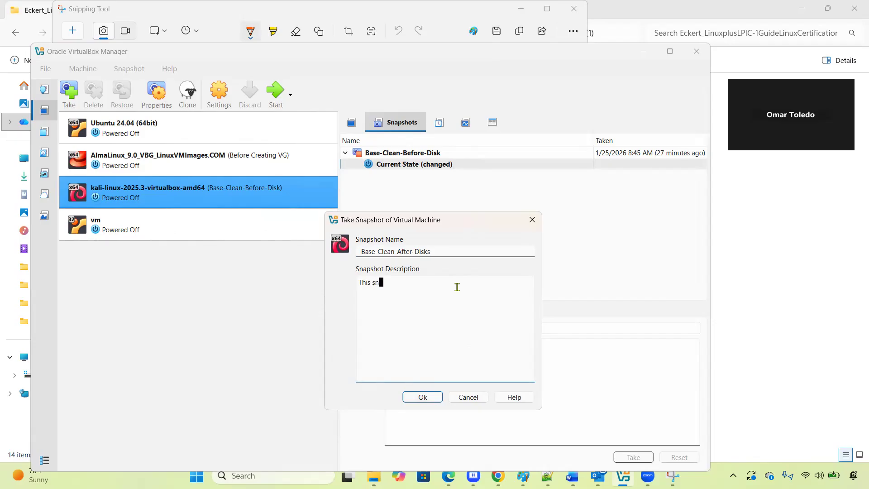
{"action": "type", "text": "apshot was taken after creating the disk2 and disk"}
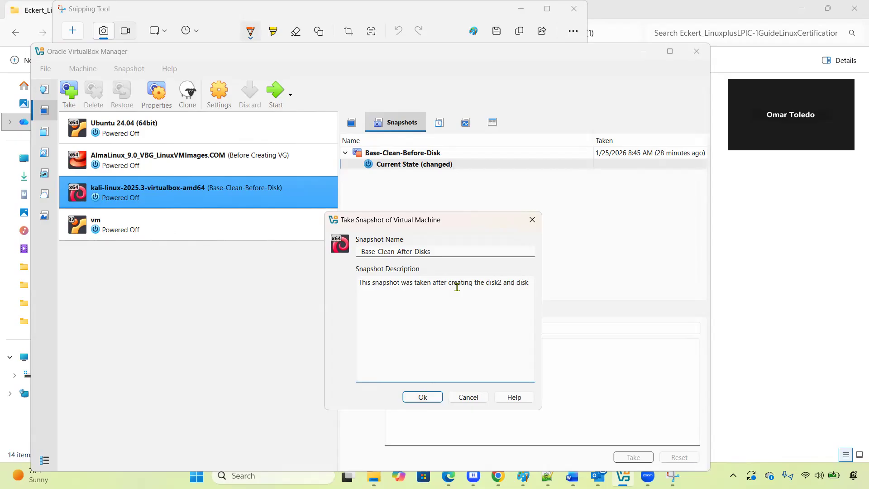
{"action": "type", "text": "3 and"}
{"action": "type", "text": " atta"}
{"action": "type", "text": "ch"}
{"action": "type", "text": "ing then"}
{"action": "type", "text": " to the contro"}
{"action": "type", "text": "ler ATA"}
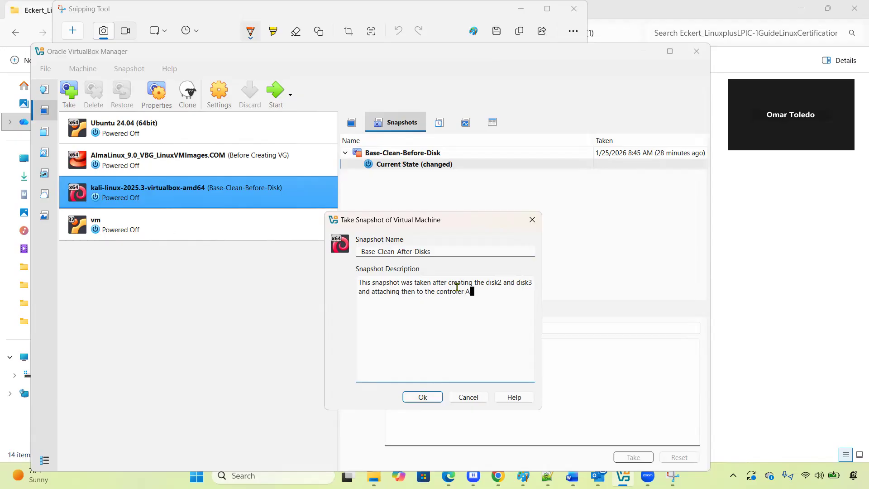
{"action": "key", "text": "BackSpace"}
{"action": "key", "text": "BackSpace"}
{"action": "key", "text": "BackSpace"}
{"action": "key", "text": "BackSpace"}
{"action": "type", "text": "SATA."}
{"action": "left_click", "coordinate": [417, 397]}
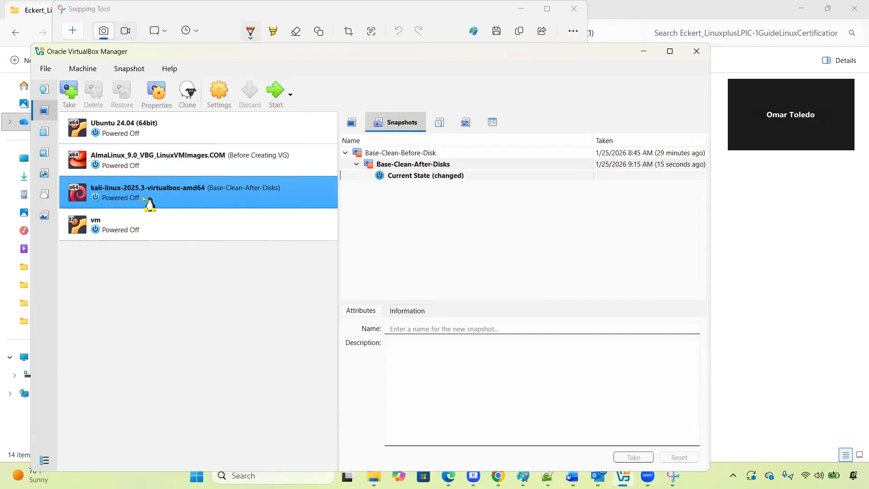
Start the Kali machine with its GUI and log in with the account's username and password
{"action": "right_click", "coordinate": [129, 192]}
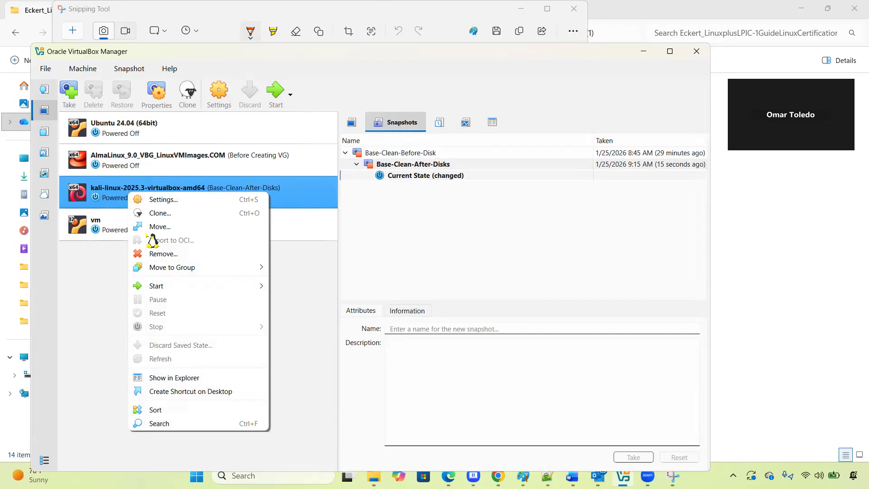
{"action": "mouse_move", "coordinate": [184, 286]}
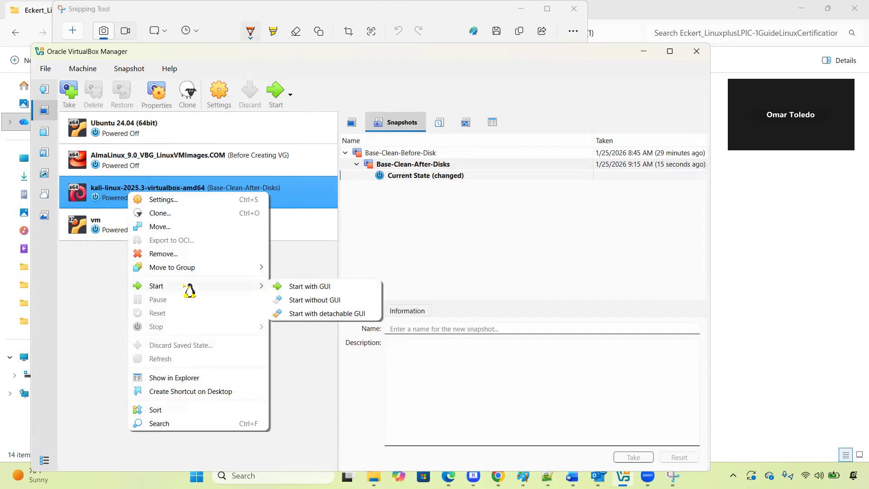
{"action": "left_click", "coordinate": [295, 287]}
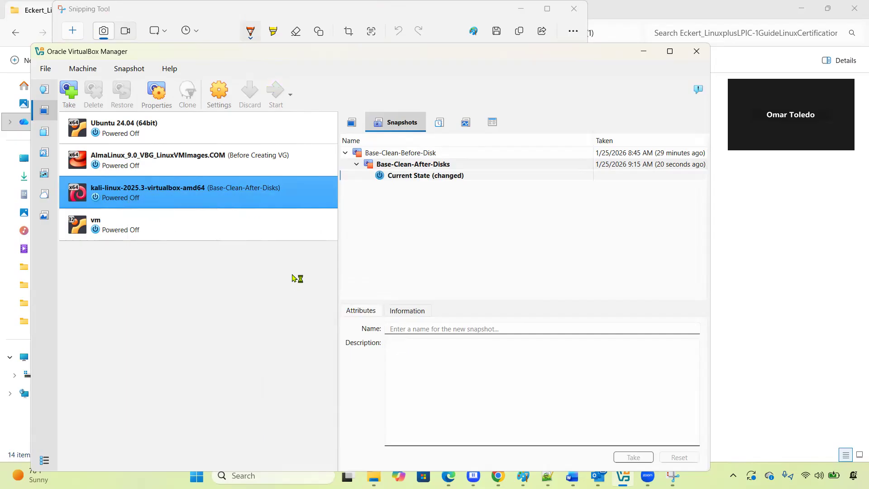
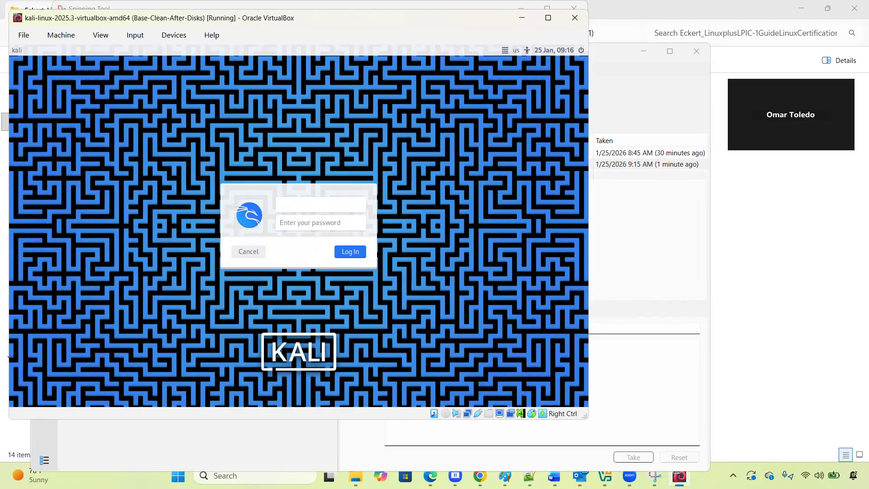
{"action": "type", "text": "kali"}
{"action": "key", "text": "Tab"}
{"action": "type", "text": "kali"}
{"action": "left_click", "coordinate": [346, 253]}
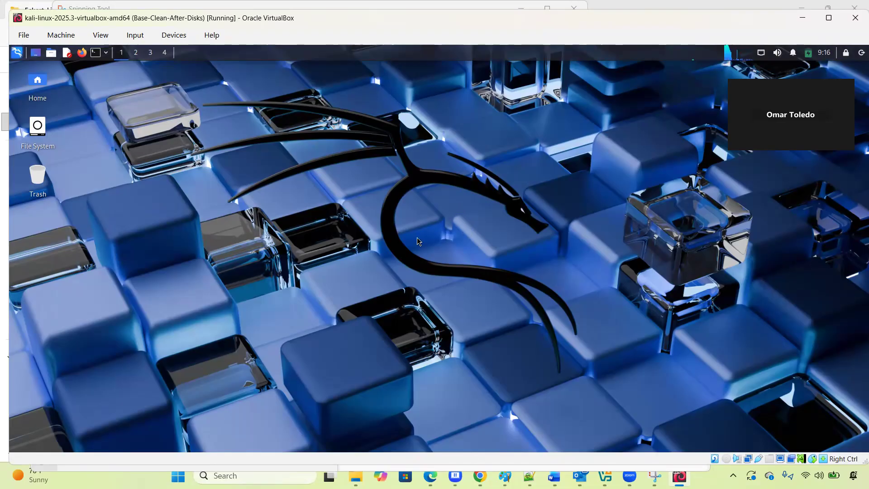
Open a terminal from the Kali desktop and list the block devices with lsblk
{"action": "right_click", "coordinate": [395, 214]}
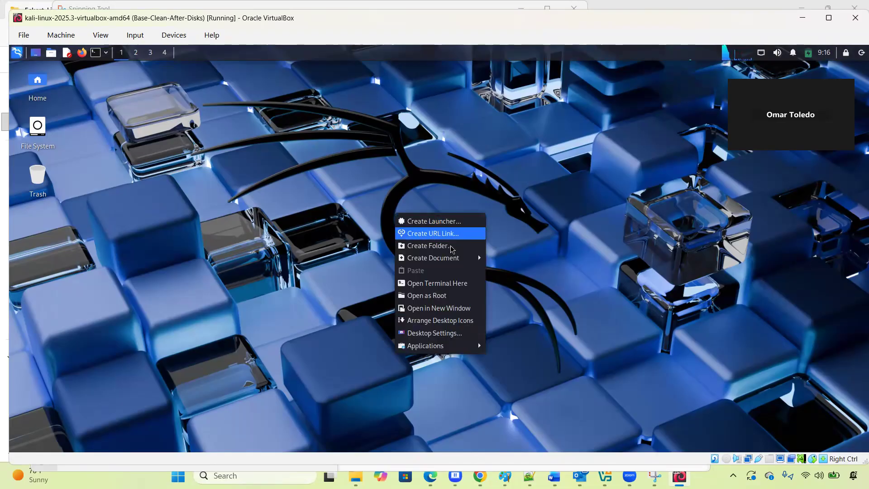
{"action": "left_click", "coordinate": [474, 283]}
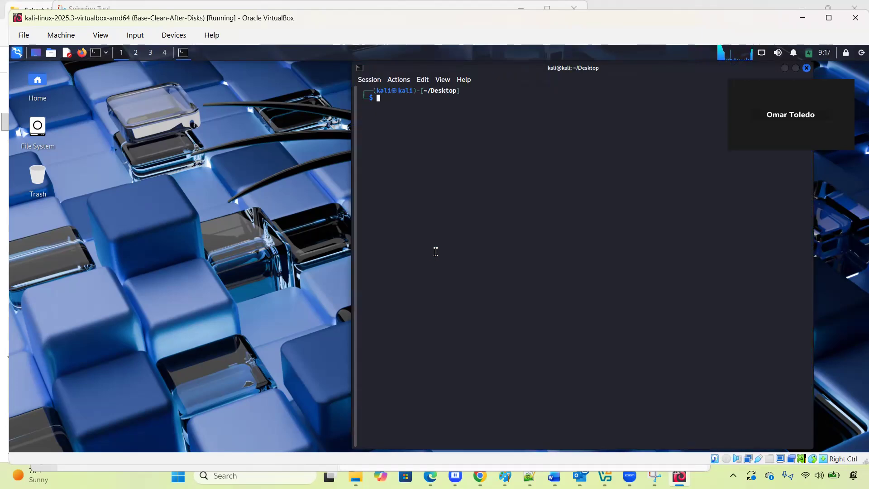
{"action": "type", "text": "l"}
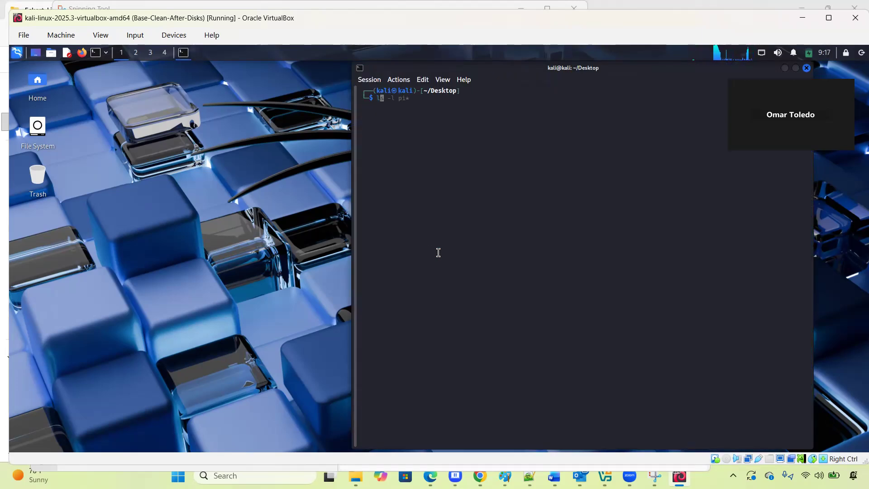
{"action": "type", "text": "sblk"}
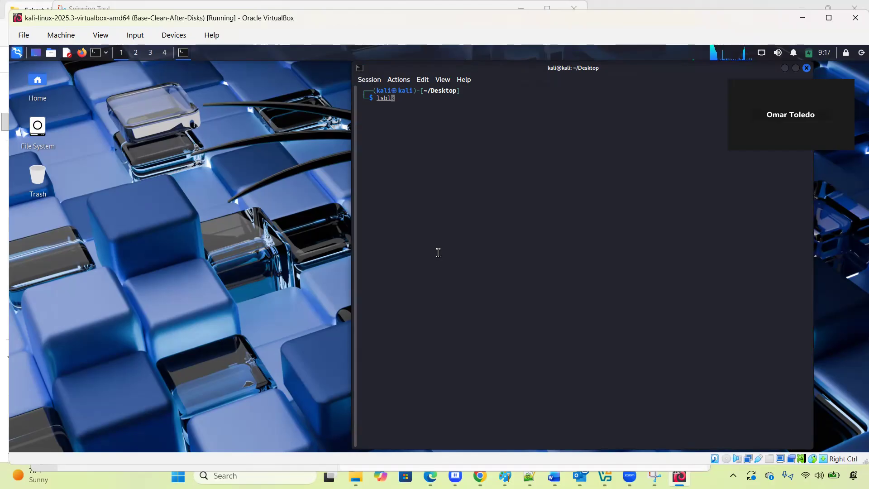
{"action": "key", "text": "Return"}
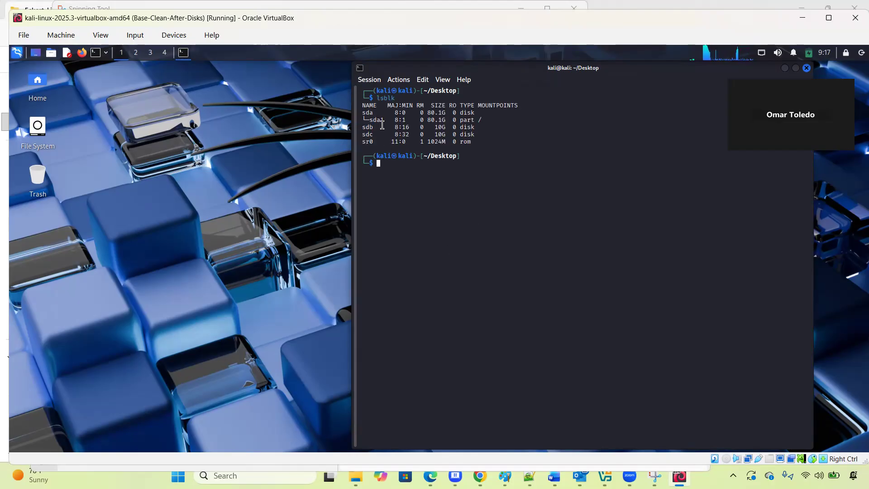
Examine the lsblk output by highlighting the sda and sda1 lines, the sdb and sdc lines, and the whole device list
{"action": "left_click_drag", "start_coordinate": [365, 113], "coordinate": [496, 119]}
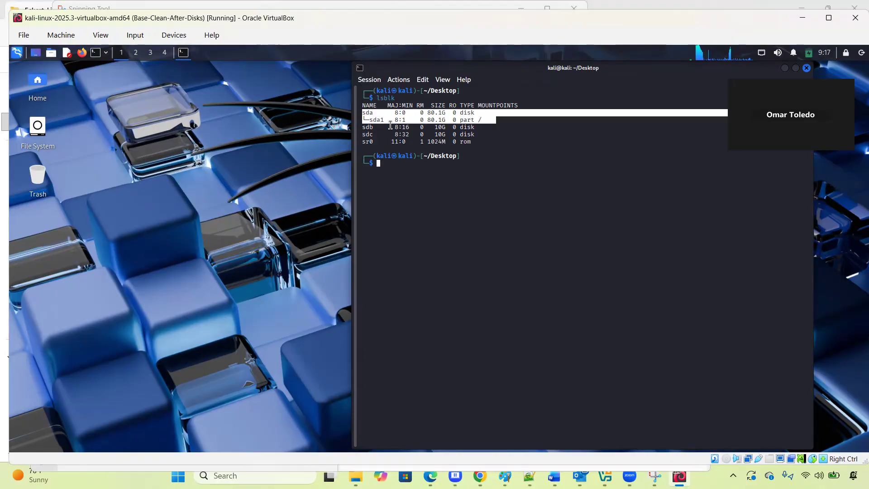
{"action": "left_click", "coordinate": [365, 127]}
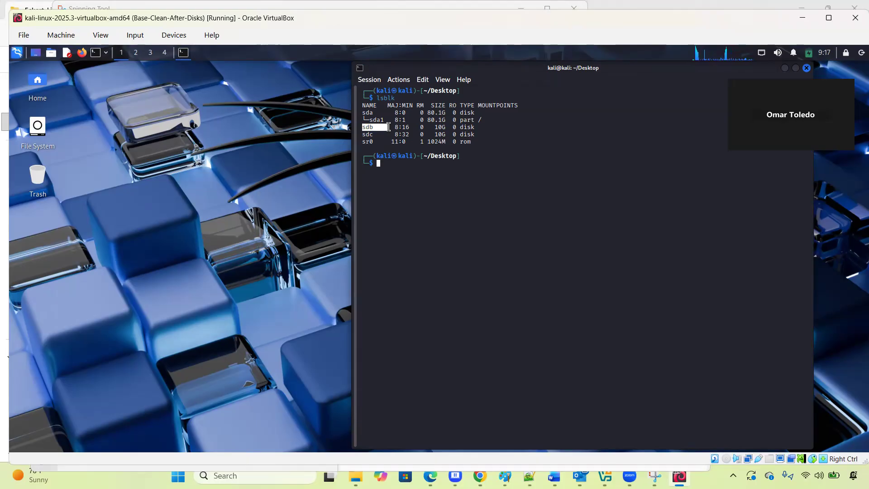
{"action": "left_click_drag", "start_coordinate": [390, 127], "coordinate": [490, 138]}
{"action": "key", "text": "Tab"}
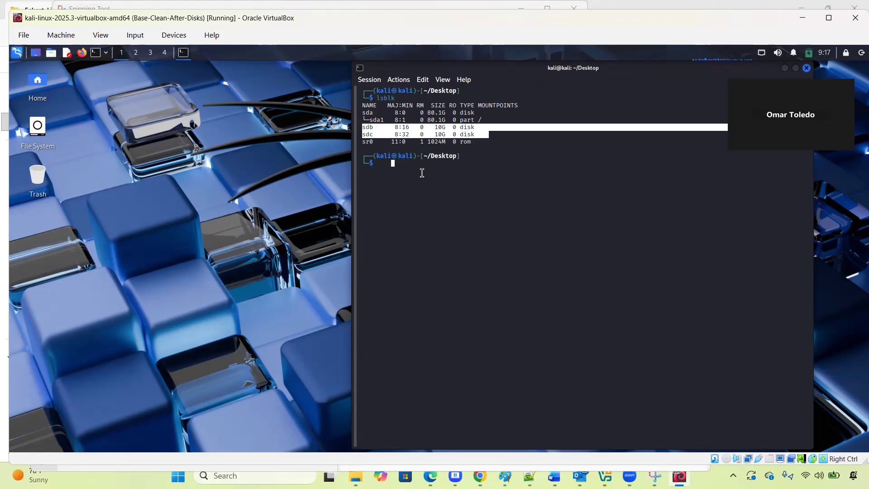
{"action": "left_click", "coordinate": [500, 132]}
{"action": "left_click_drag", "start_coordinate": [361, 114], "coordinate": [524, 143]}
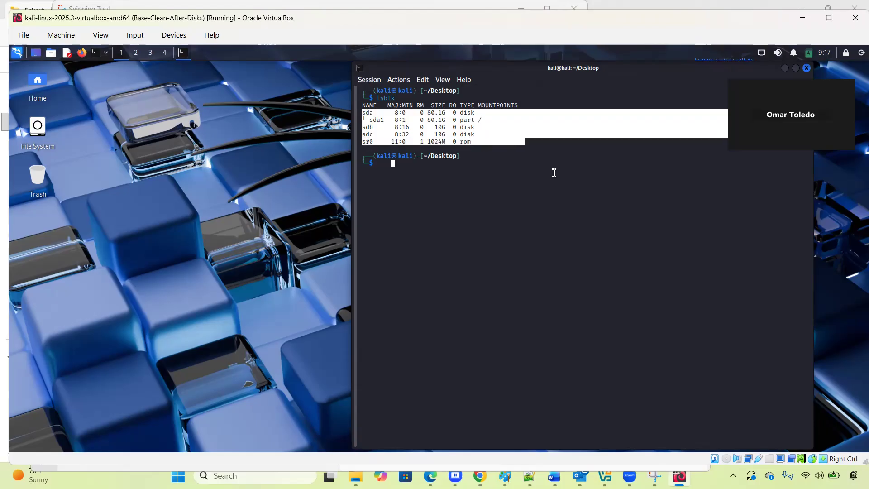
{"action": "left_click", "coordinate": [441, 131]}
{"action": "left_click_drag", "start_coordinate": [436, 122], "coordinate": [443, 130]}
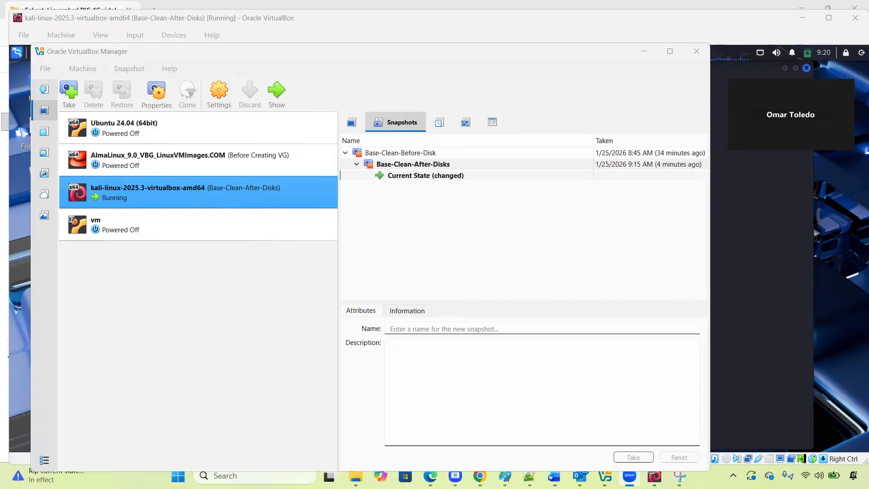
Switch to the VirtualBox Manager and power off the running Kali machine, confirming the forced stop
{"action": "right_click", "coordinate": [247, 193]}
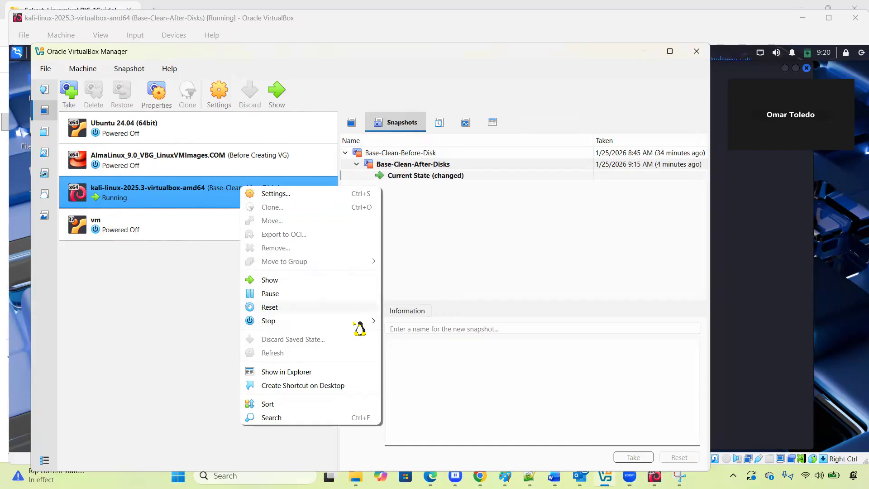
{"action": "mouse_move", "coordinate": [360, 324]}
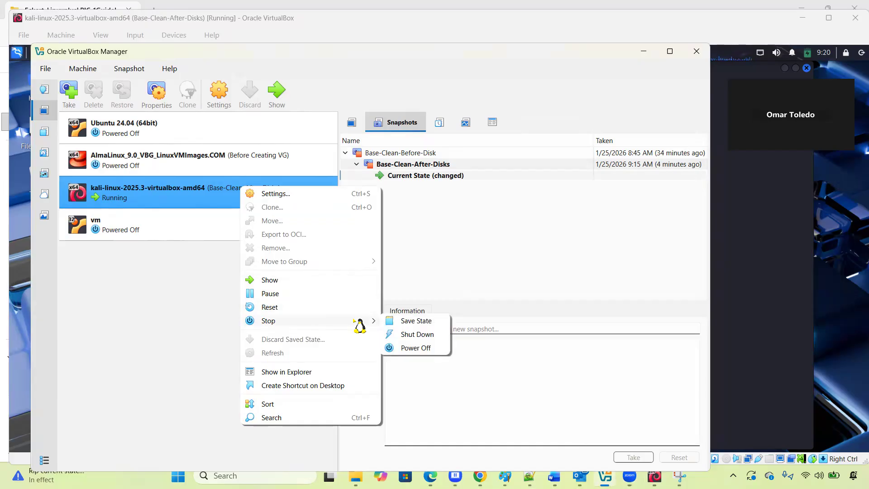
{"action": "left_click", "coordinate": [431, 349]}
{"action": "left_click", "coordinate": [358, 306]}
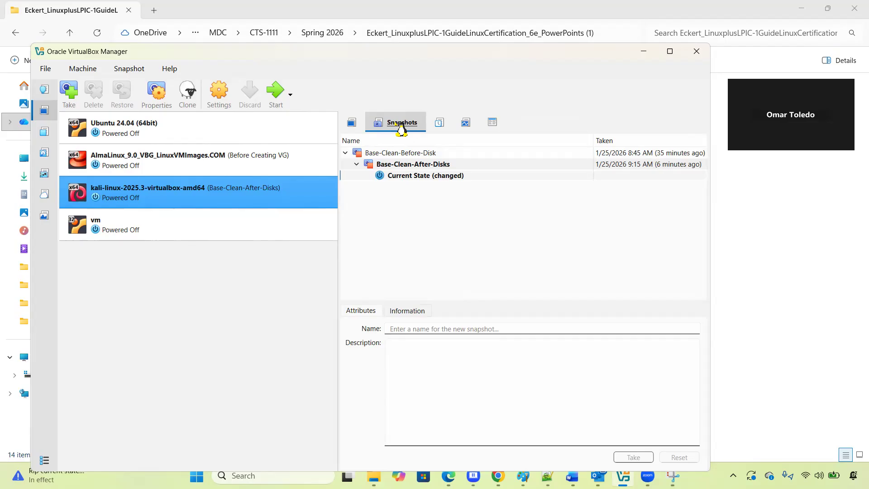
Compare the names and descriptions of the Base-Clean-Before-Disk and Base-Clean-After-Disks snapshots
{"action": "left_click", "coordinate": [423, 155]}
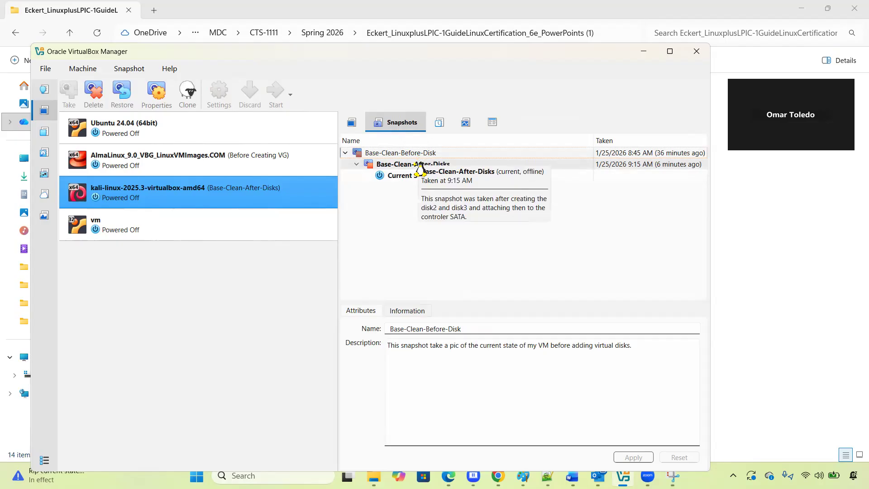
{"action": "left_click", "coordinate": [416, 164]}
{"action": "left_click", "coordinate": [417, 154]}
{"action": "left_click", "coordinate": [414, 164]}
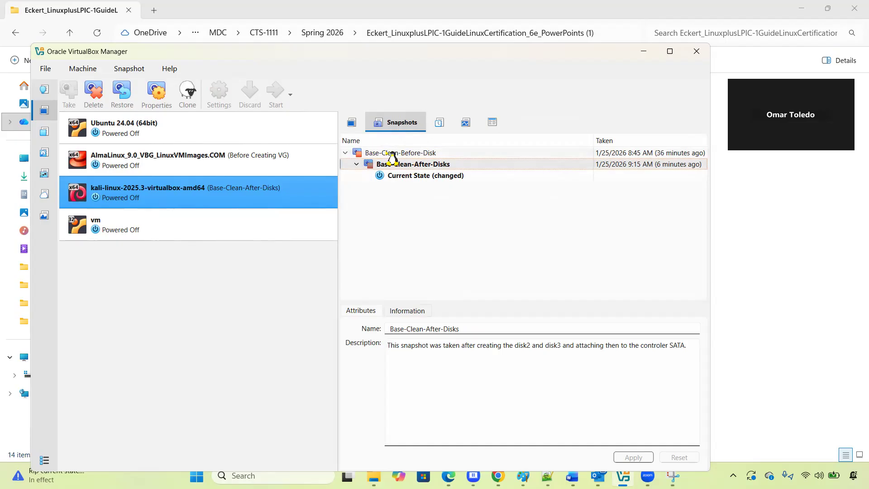
Restore the Base-Clean-Before-Disk snapshot without creating a snapshot of the current machine state
{"action": "left_click", "coordinate": [396, 154]}
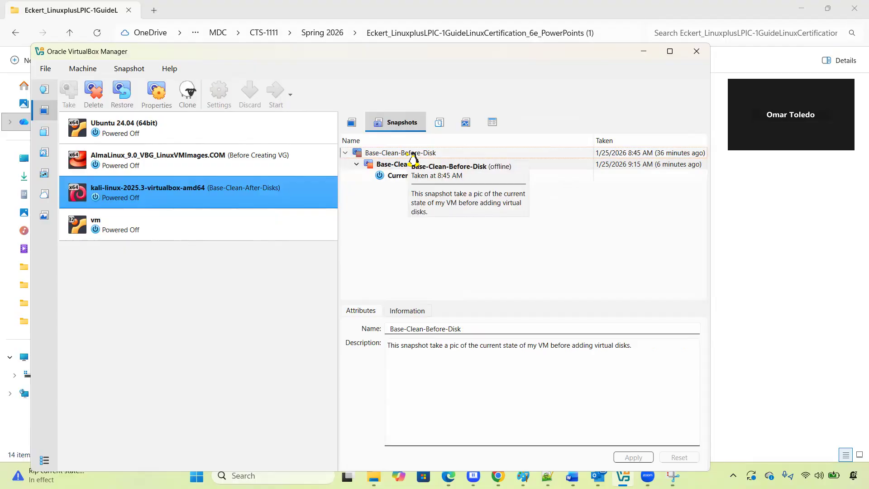
{"action": "left_click", "coordinate": [122, 94]}
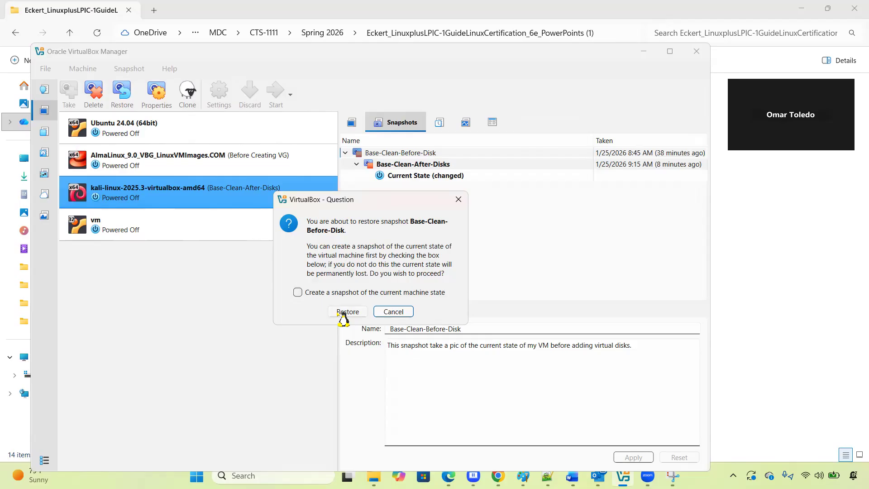
{"action": "left_click", "coordinate": [297, 293]}
{"action": "left_click", "coordinate": [302, 293]}
{"action": "left_click", "coordinate": [349, 312]}
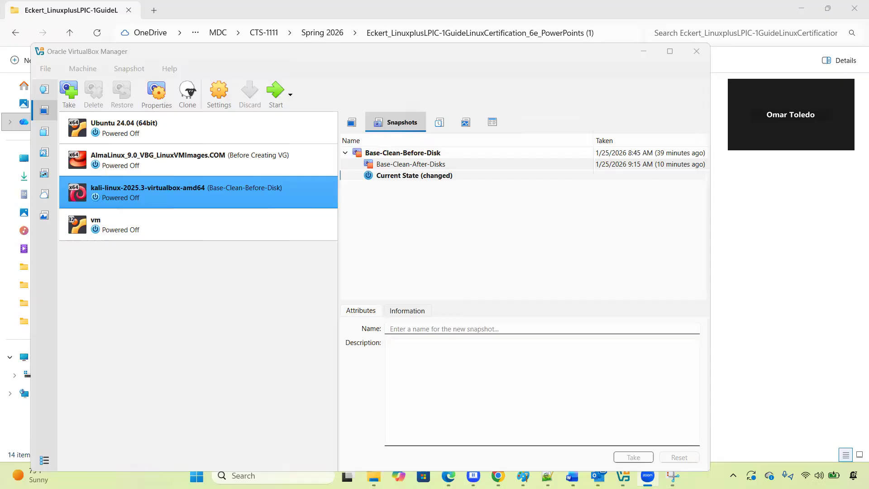
Start the restored Kali machine with its GUI and log in to the desktop with the account's username and password
{"action": "left_click", "coordinate": [196, 197]}
{"action": "right_click", "coordinate": [195, 198]}
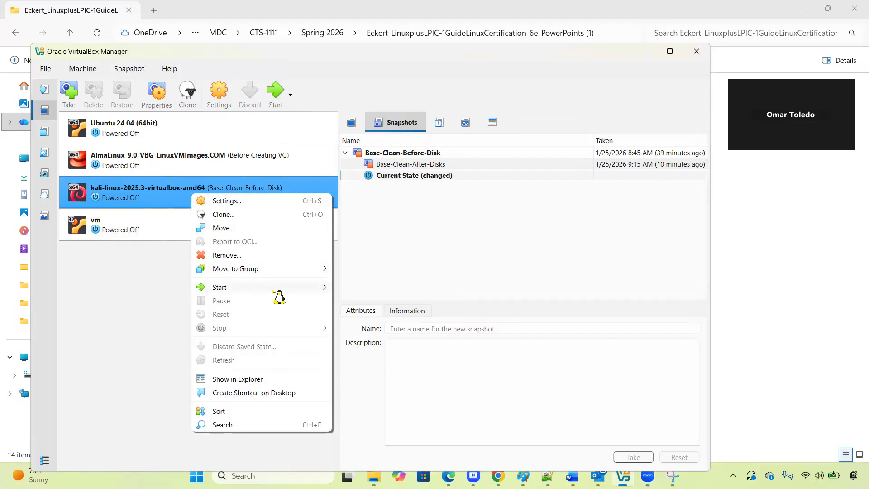
{"action": "mouse_move", "coordinate": [278, 288]}
{"action": "left_click", "coordinate": [372, 288]}
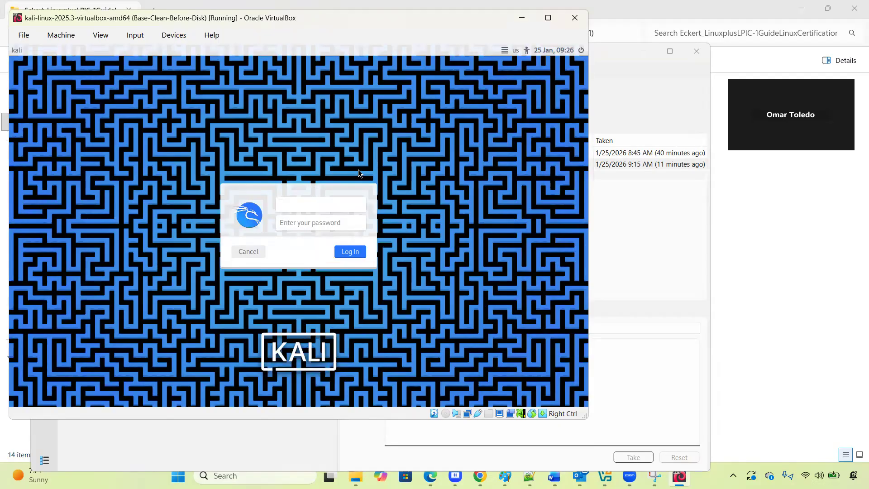
{"action": "left_click", "coordinate": [295, 202]}
{"action": "type", "text": "kali"}
{"action": "key", "text": "Tab"}
{"action": "type", "text": "kali"}
{"action": "key", "text": "Return"}
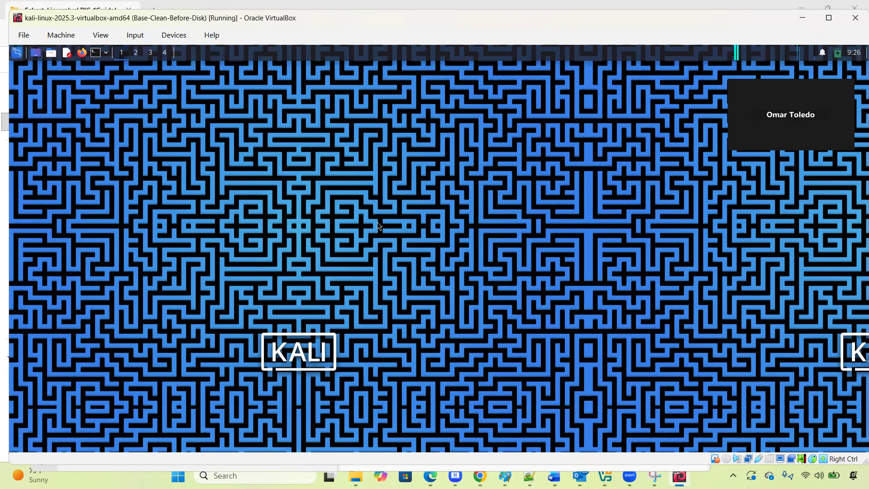
{"action": "right_click", "coordinate": [474, 197]}
{"action": "left_click", "coordinate": [380, 200]}
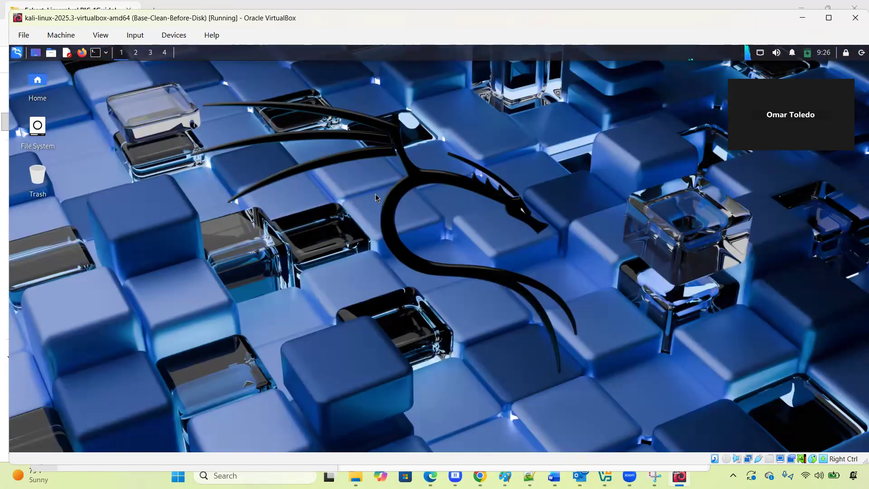
Open a terminal on the Kali desktop and run lsblk to list the block devices of the restored pre-disk state
{"action": "right_click", "coordinate": [377, 194]}
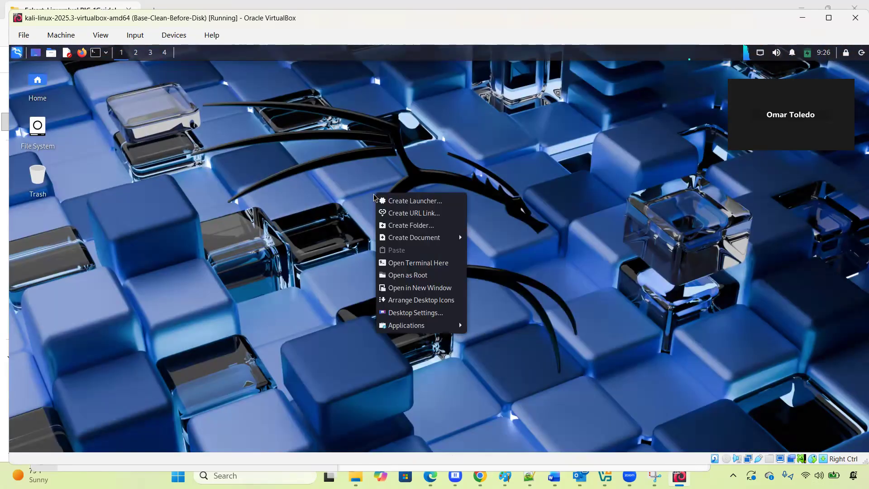
{"action": "left_click", "coordinate": [446, 267]}
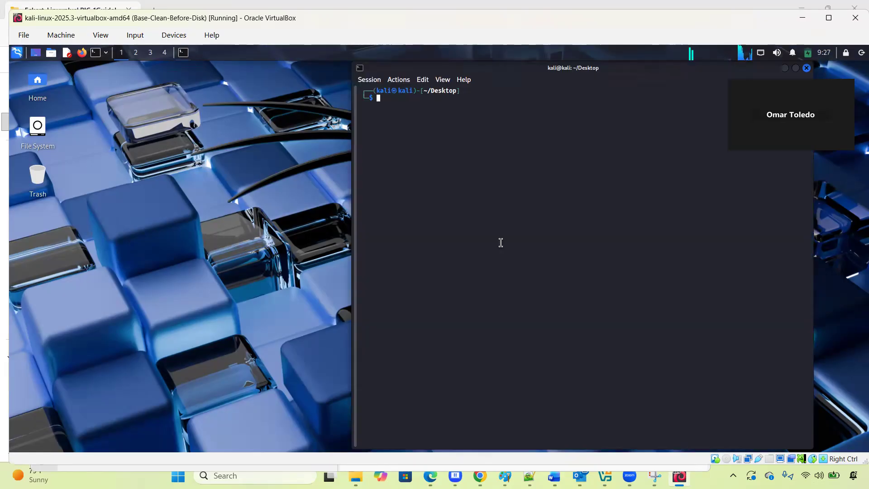
{"action": "type", "text": "lsbl"}
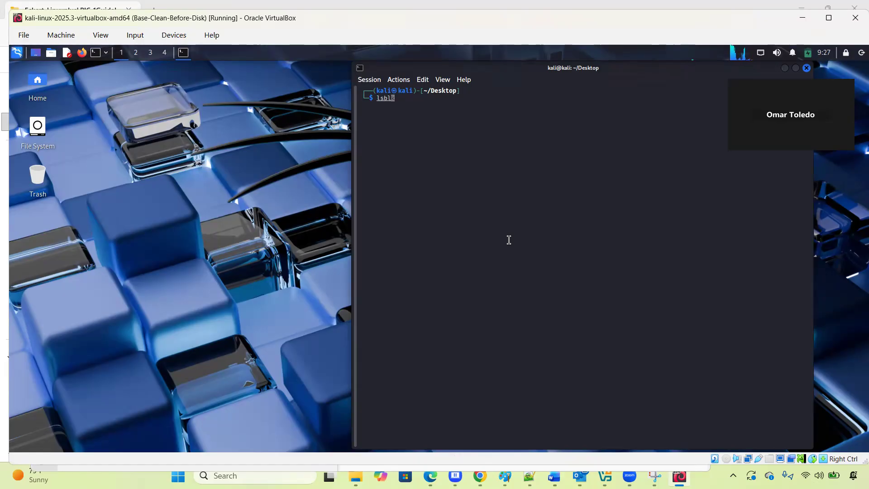
{"action": "type", "text": "k"}
{"action": "key", "text": "Return"}
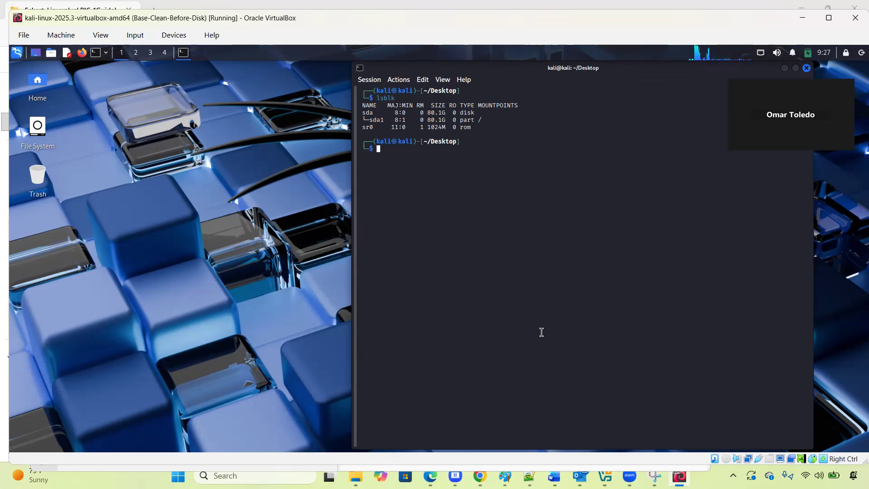
Close the running Kali virtual machine, saving its machine state
{"action": "left_click", "coordinate": [855, 17]}
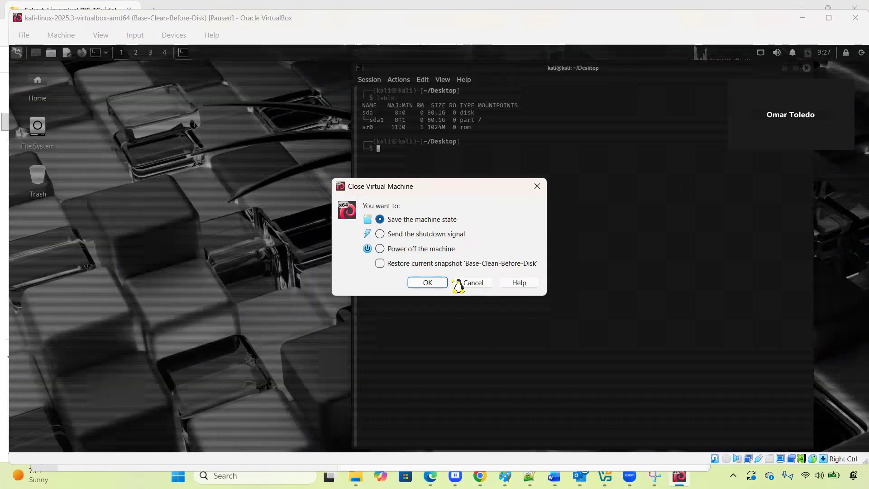
{"action": "left_click", "coordinate": [424, 284]}
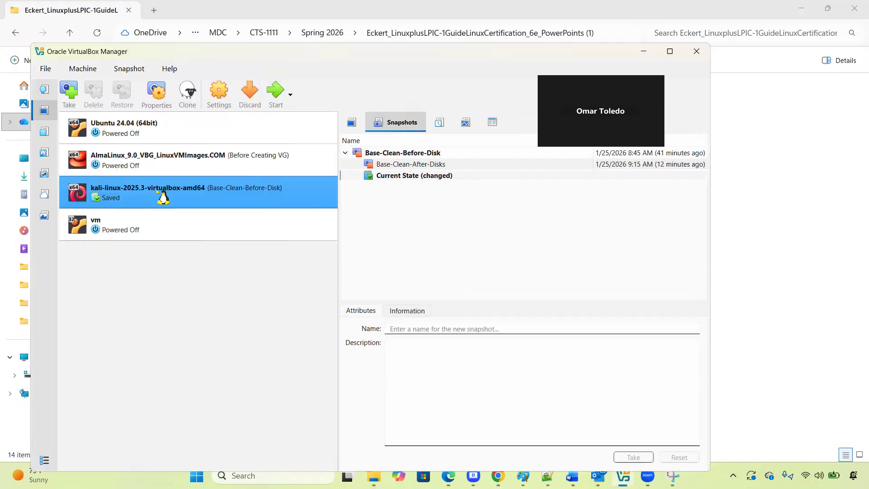
{"action": "right_click", "coordinate": [159, 191]}
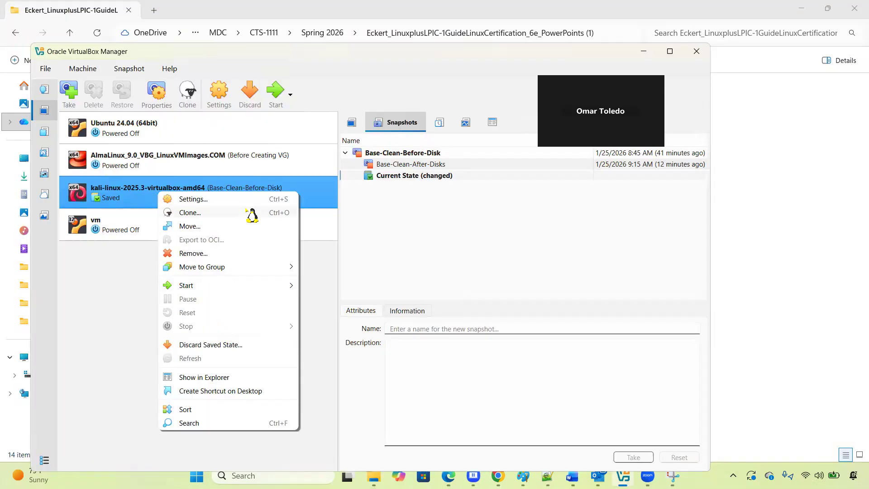
{"action": "mouse_move", "coordinate": [224, 289]}
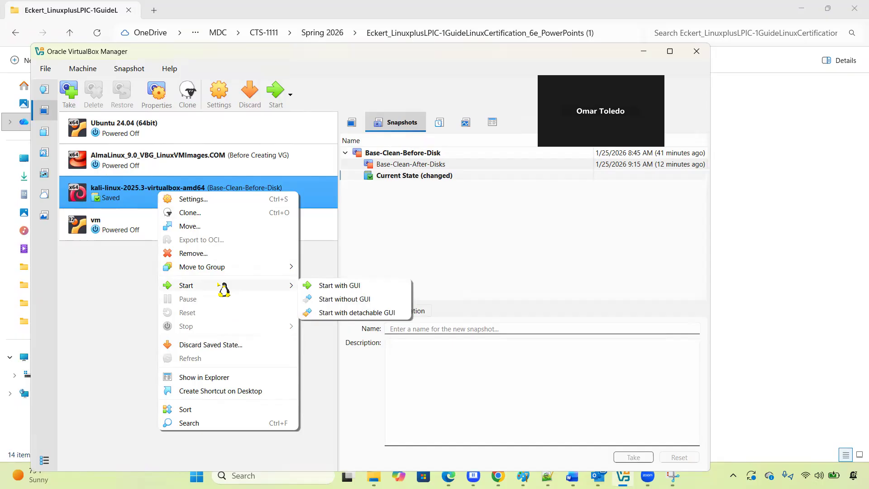
{"action": "left_click", "coordinate": [545, 229]}
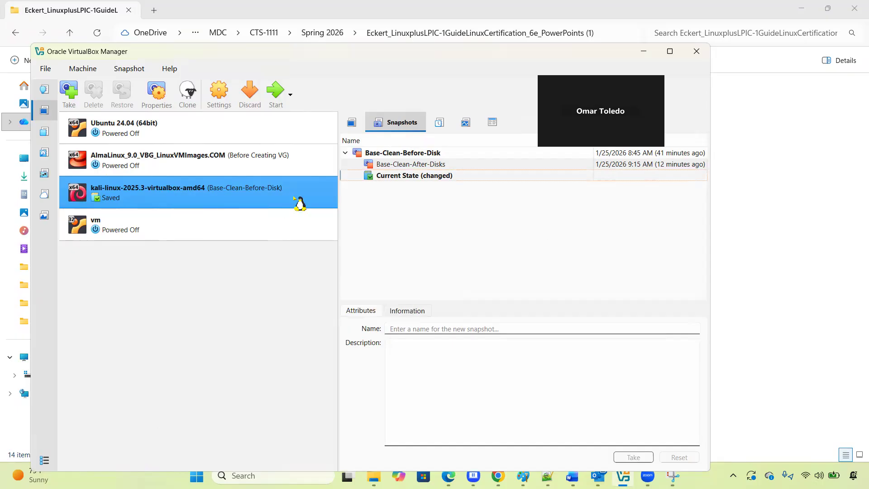
{"action": "right_click", "coordinate": [238, 201]}
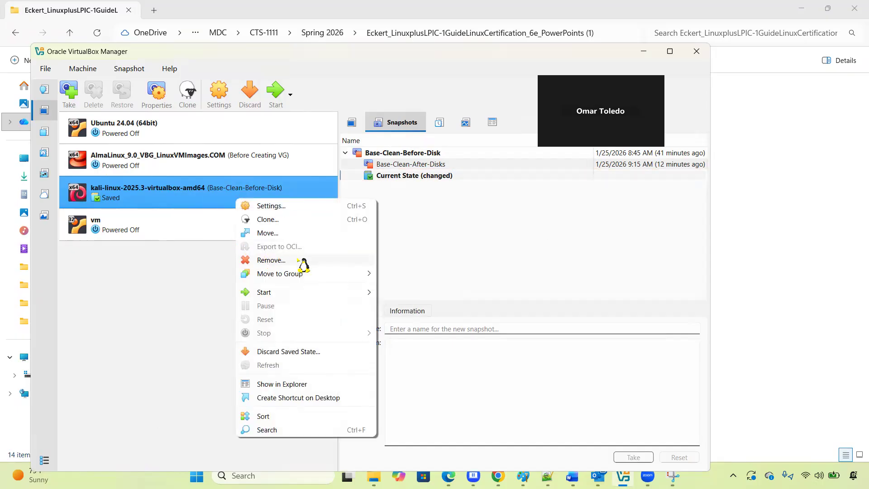
{"action": "mouse_move", "coordinate": [347, 294]}
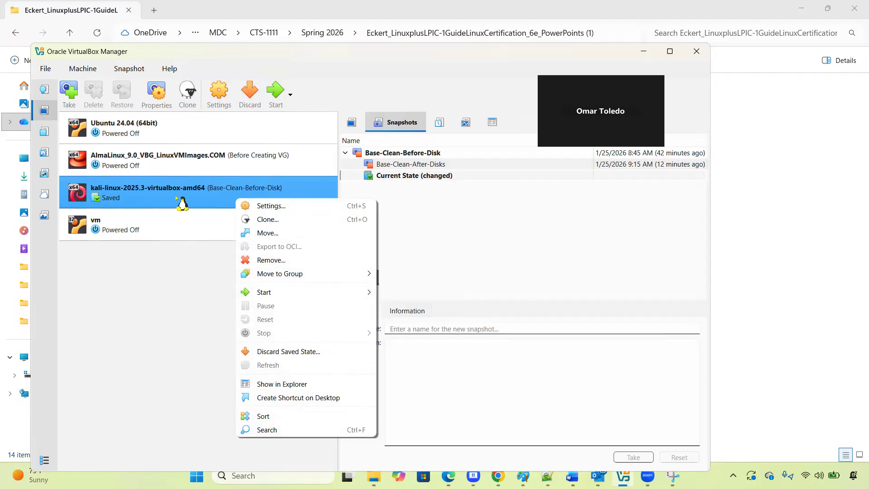
{"action": "left_click", "coordinate": [525, 208]}
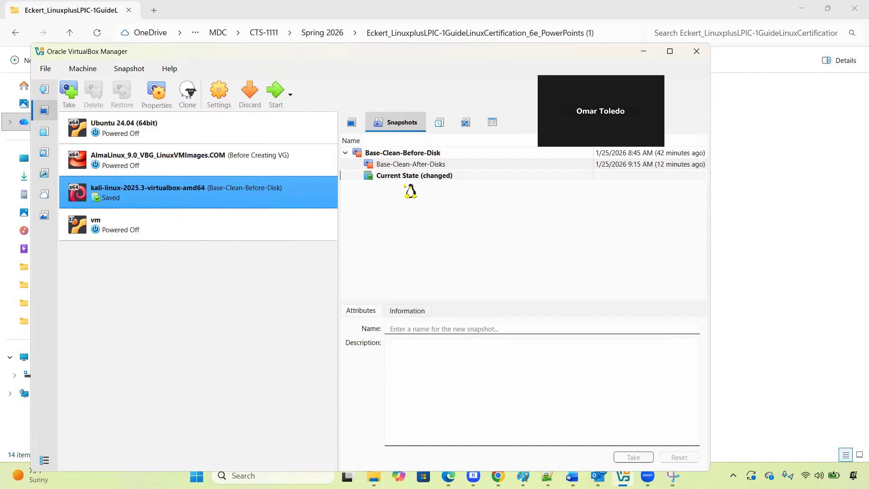
Restore the Base-Clean-After-Disks snapshot without creating a snapshot of the current machine state
{"action": "left_click", "coordinate": [420, 165]}
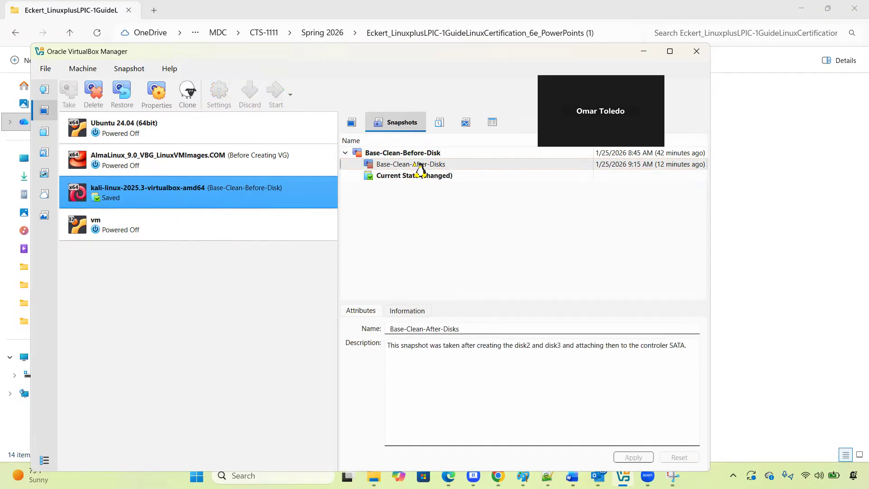
{"action": "left_click", "coordinate": [122, 92]}
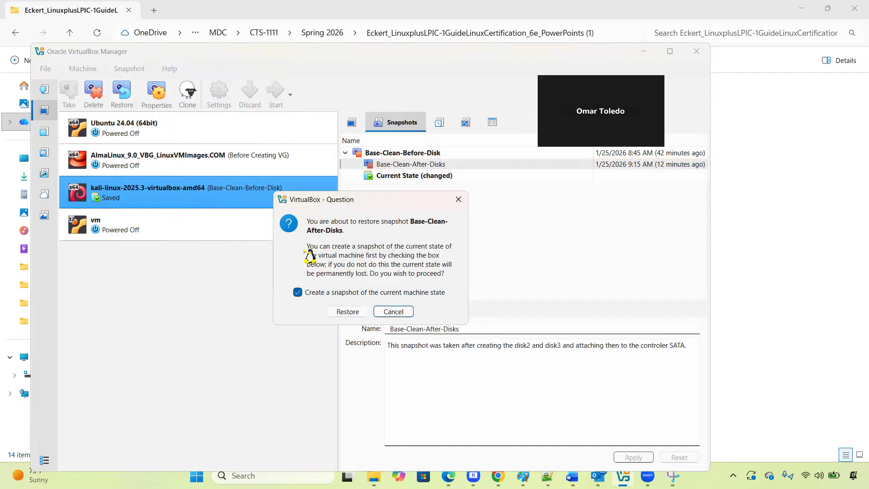
{"action": "left_click", "coordinate": [299, 293]}
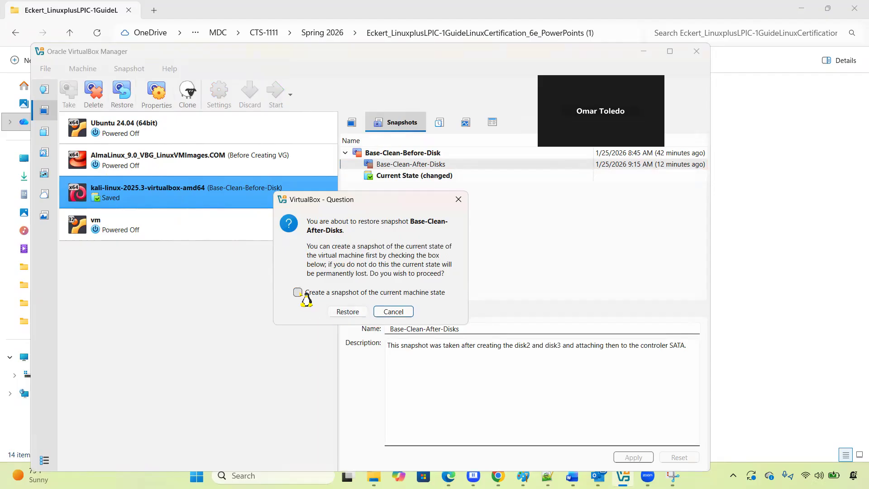
{"action": "left_click", "coordinate": [348, 312]}
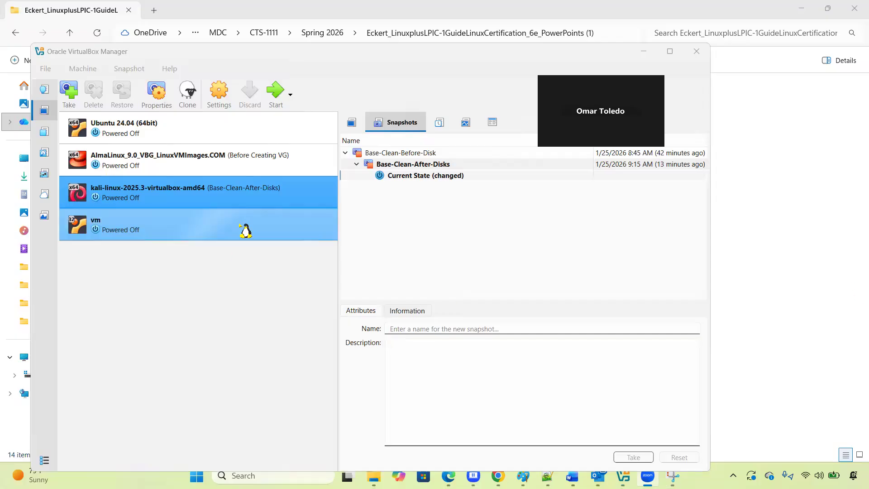
Start the Kali machine from the Base-Clean-After-Disks state with its GUI and log in with the account's username and password
{"action": "left_click", "coordinate": [239, 198]}
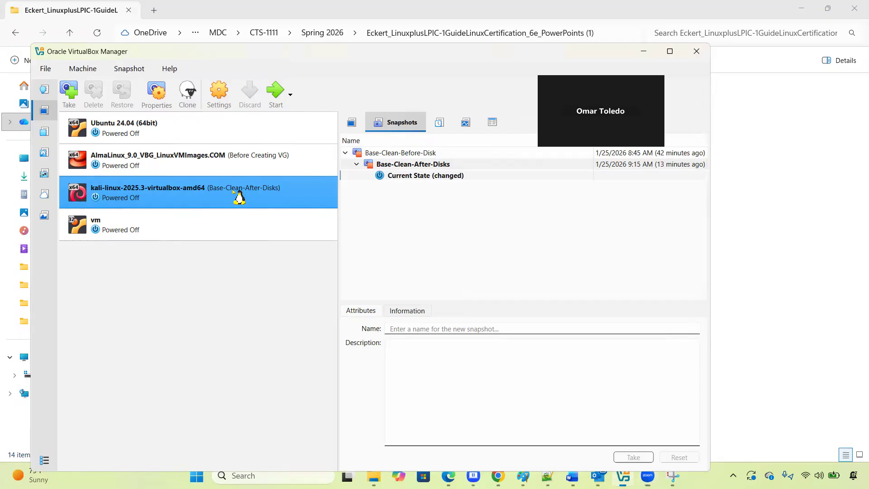
{"action": "right_click", "coordinate": [239, 197]}
{"action": "mouse_move", "coordinate": [325, 287]}
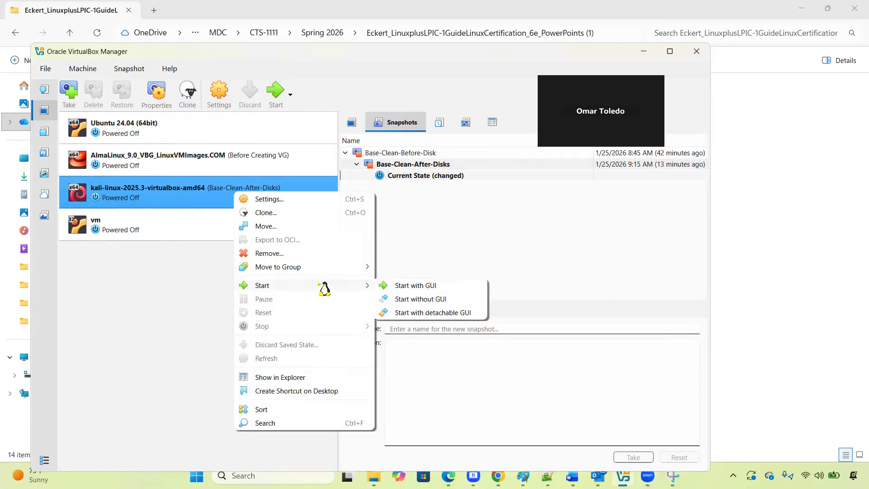
{"action": "left_click", "coordinate": [397, 286]}
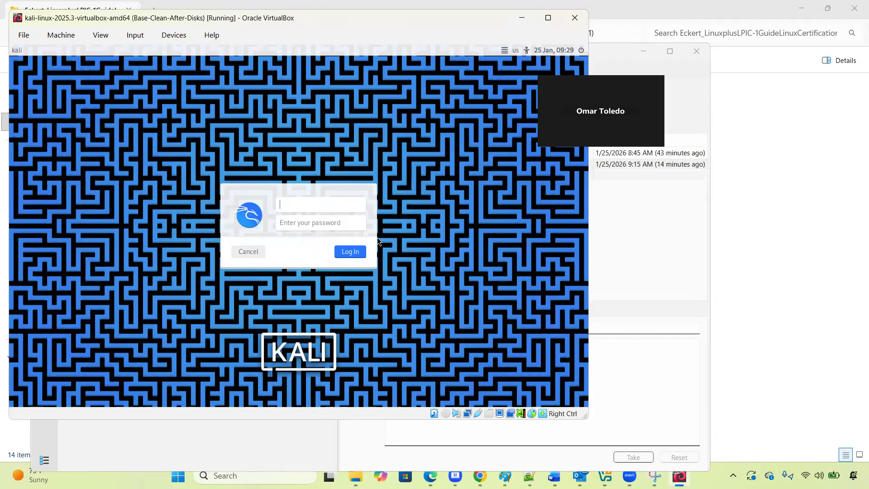
{"action": "type", "text": "kali"}
{"action": "key", "text": "Tab"}
{"action": "type", "text": "kali"}
{"action": "key", "text": "Return"}
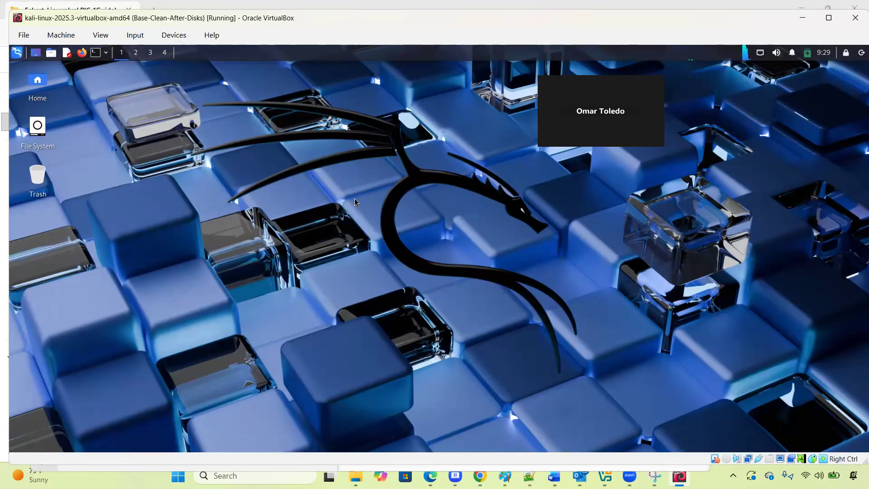
Run lsblk in a new desktop terminal and examine the entries for the added disks in the Base-Clean-After-Disks state
{"action": "right_click", "coordinate": [446, 176]}
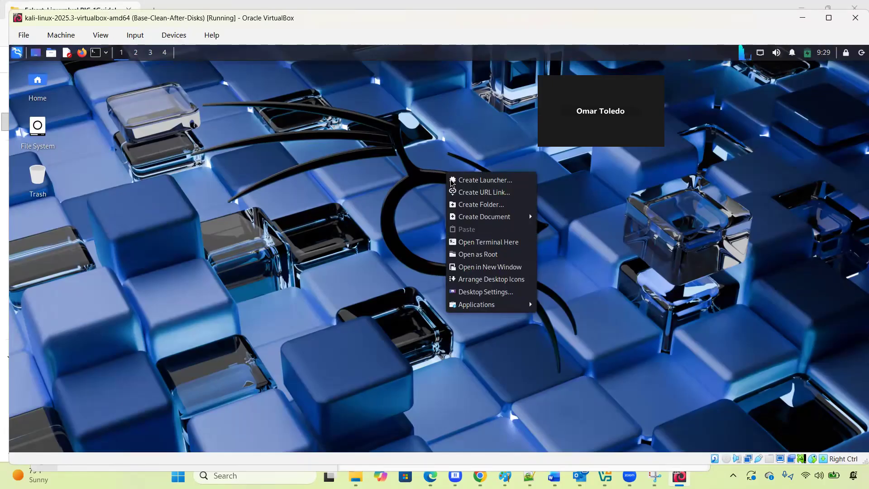
{"action": "left_click", "coordinate": [516, 247]}
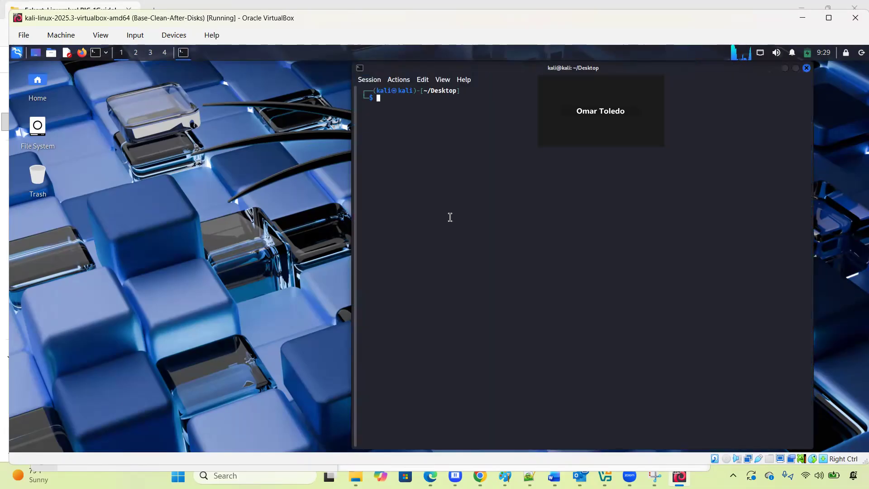
{"action": "type", "text": "lsb"}
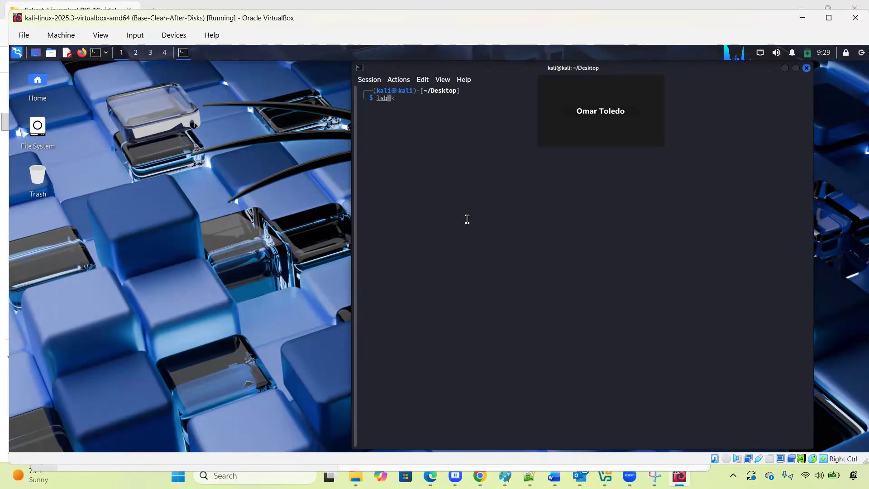
{"action": "type", "text": "lk"}
{"action": "key", "text": "Return"}
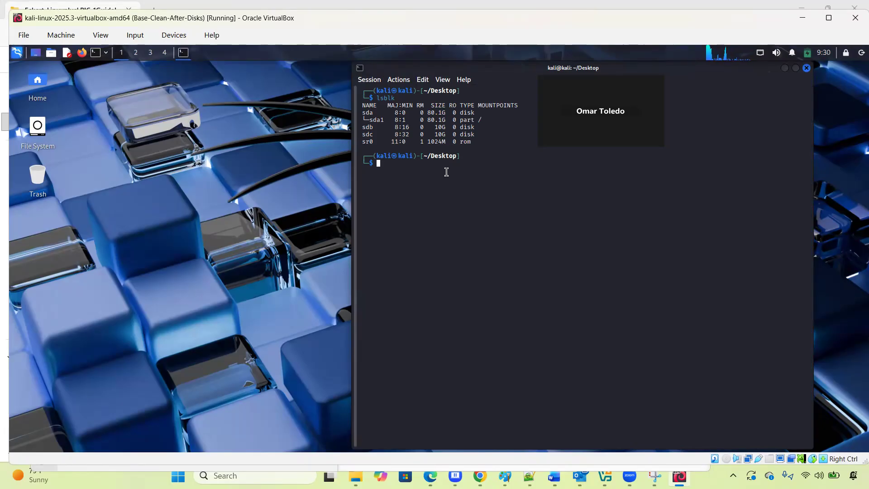
{"action": "left_click_drag", "start_coordinate": [366, 128], "coordinate": [471, 141]}
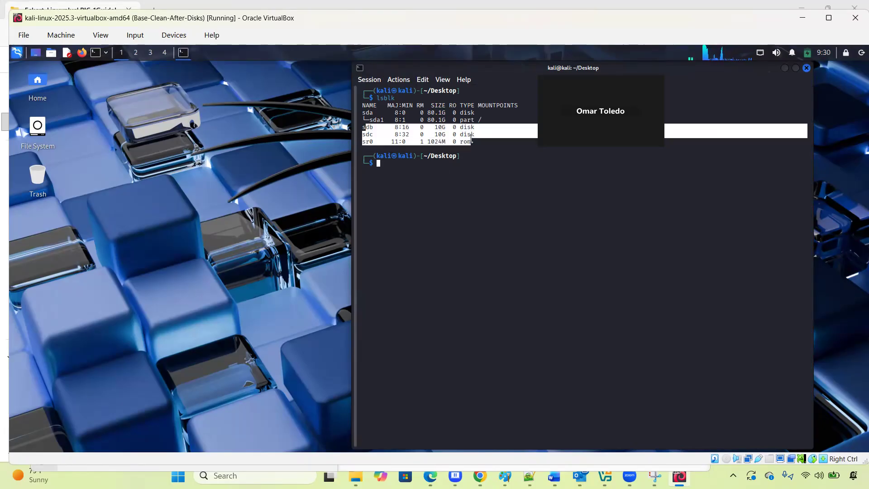
{"action": "left_click", "coordinate": [507, 178]}
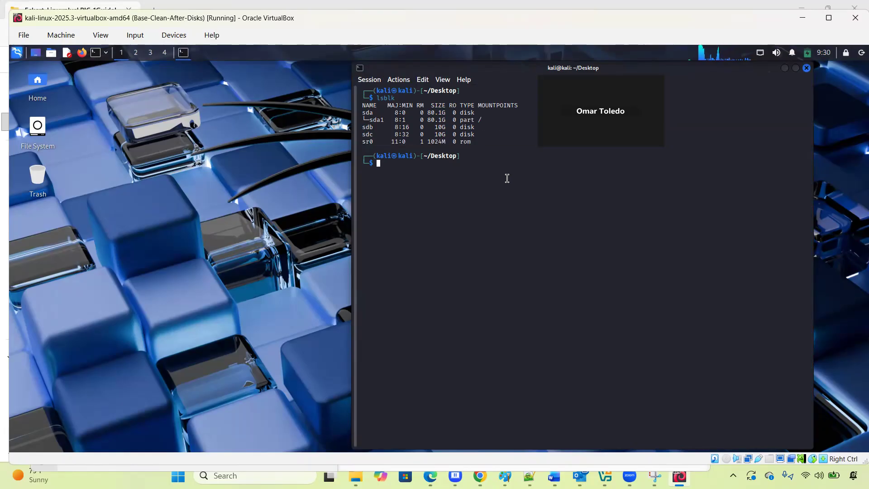